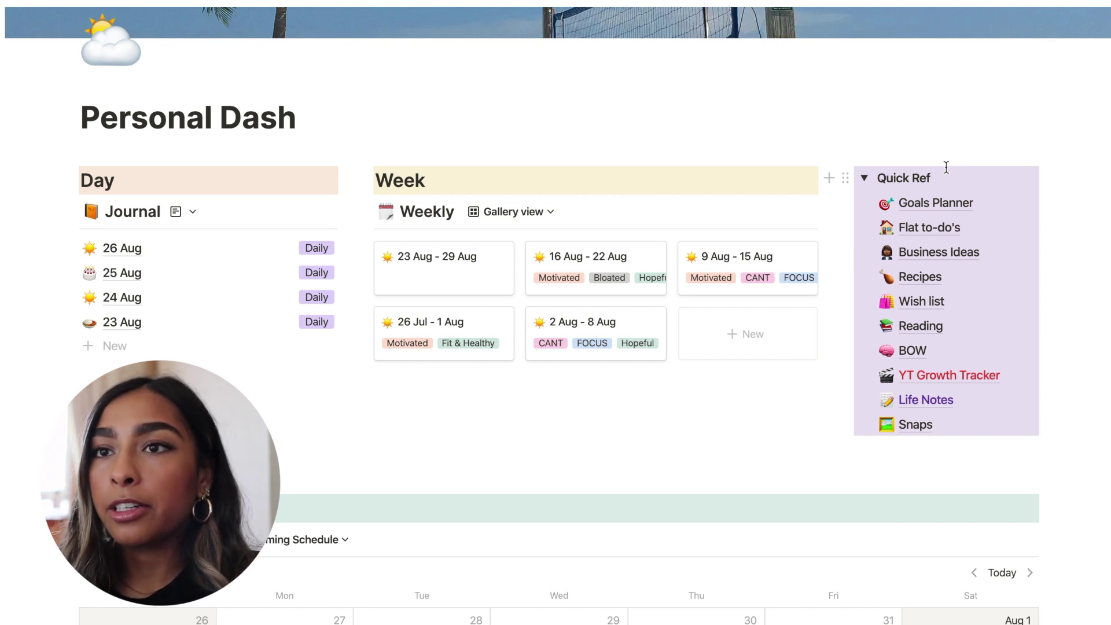
Step: Scroll Personal Dash down to COMING UP and browse the August 2020 YouTube Dash Filming Schedule calendar
{"action": "scroll", "coordinate": [595, 384], "scroll_direction": "down", "scroll_amount": 1}
{"action": "scroll", "coordinate": [595, 384], "scroll_direction": "up", "scroll_amount": 3}
{"action": "scroll", "coordinate": [595, 384], "scroll_direction": "down", "scroll_amount": 10}
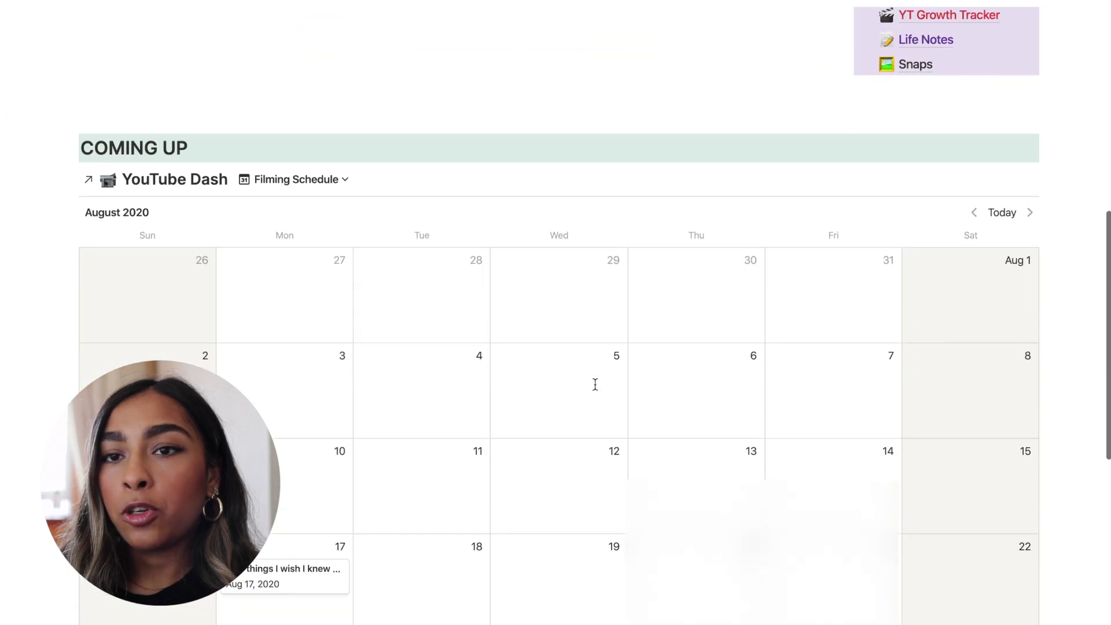
{"action": "scroll", "coordinate": [595, 385], "scroll_direction": "down", "scroll_amount": 3}
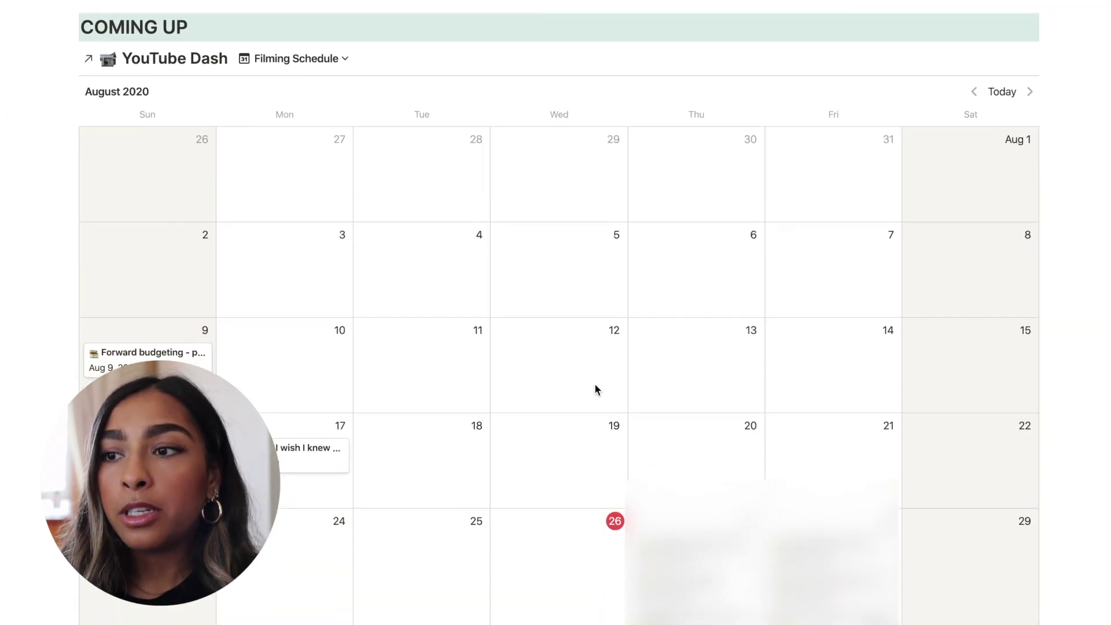
{"action": "scroll", "coordinate": [595, 385], "scroll_direction": "down", "scroll_amount": 2}
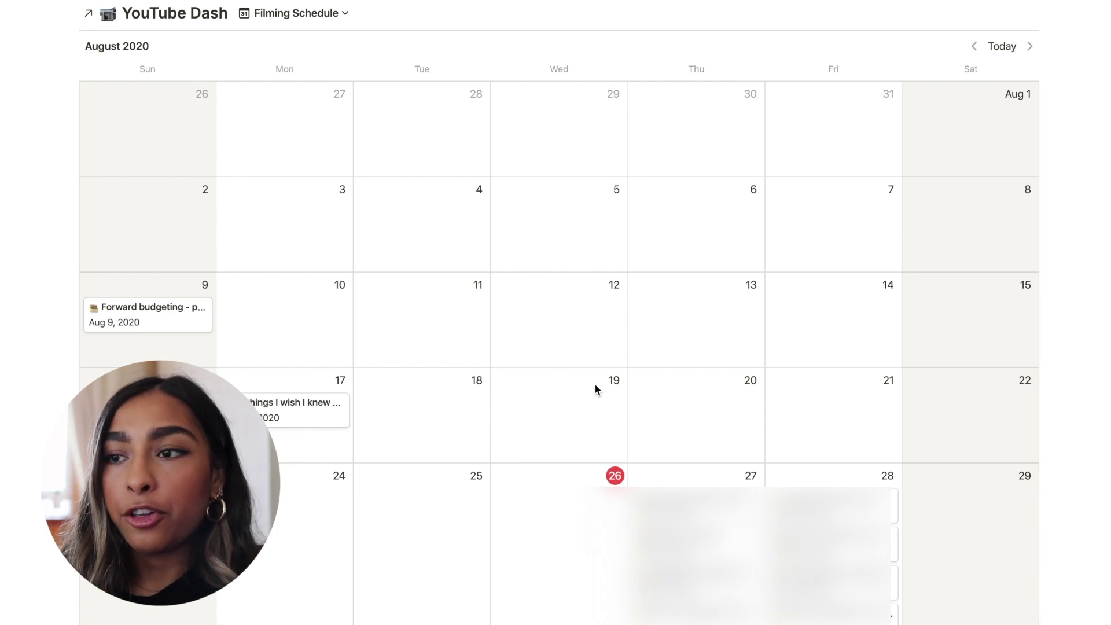
{"action": "scroll", "coordinate": [595, 383], "scroll_direction": "up", "scroll_amount": 1}
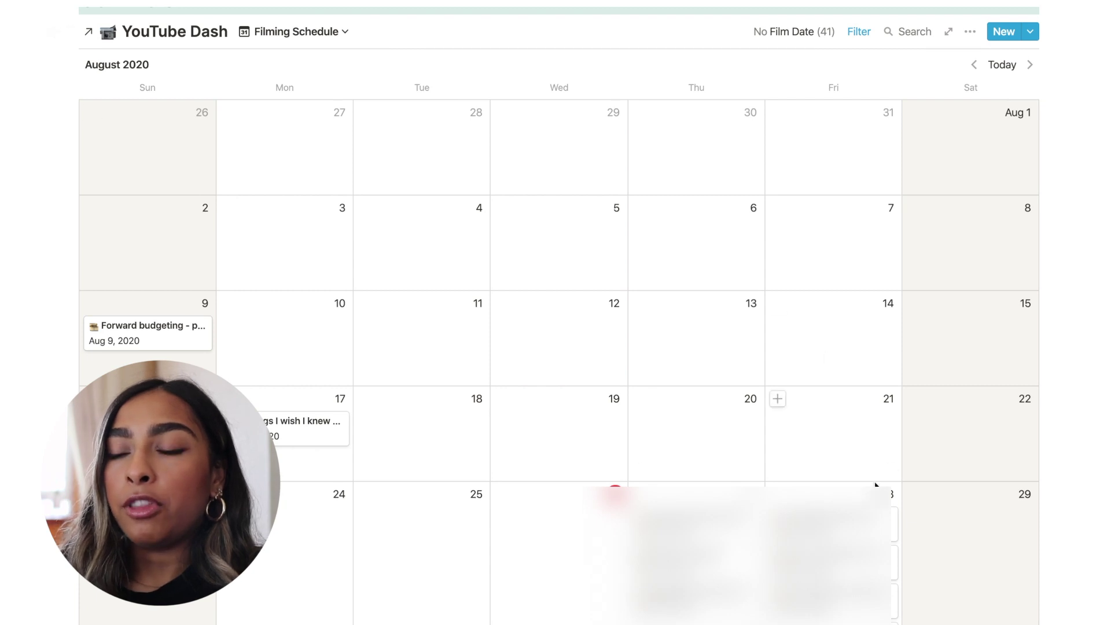
{"action": "scroll", "coordinate": [966, 375], "scroll_direction": "down", "scroll_amount": 3}
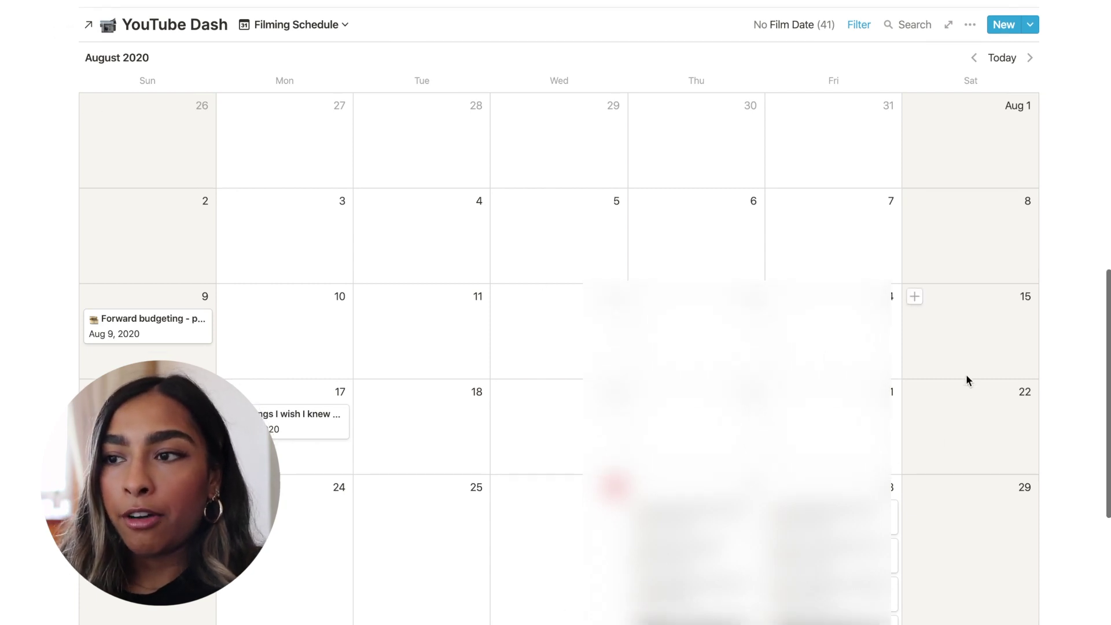
{"action": "scroll", "coordinate": [967, 376], "scroll_direction": "down", "scroll_amount": 2}
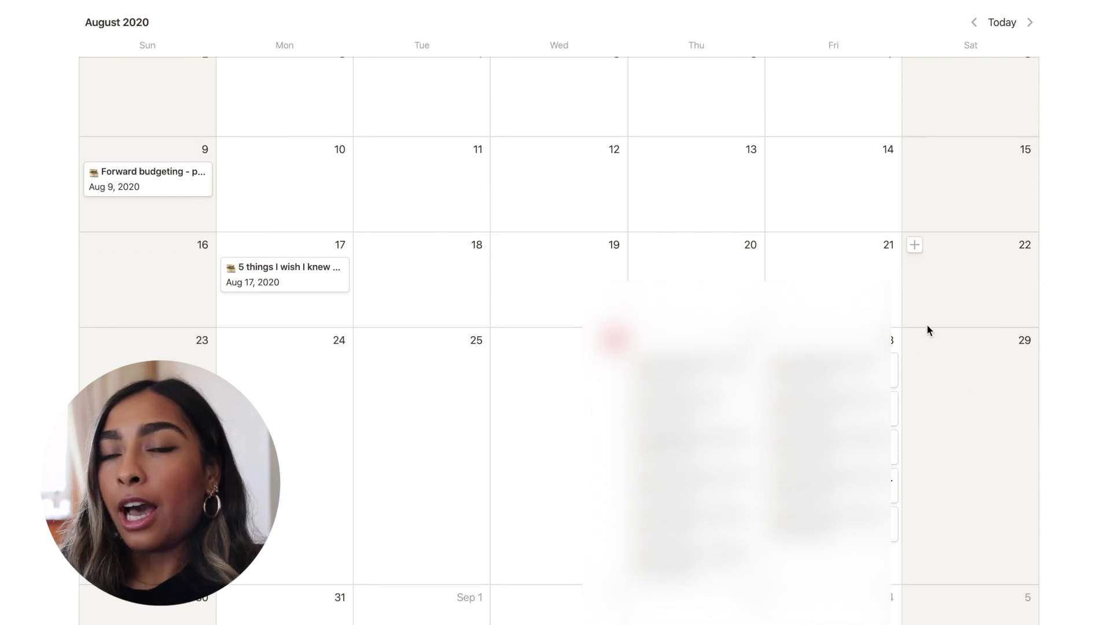
{"action": "scroll", "coordinate": [927, 330], "scroll_direction": "down", "scroll_amount": 3}
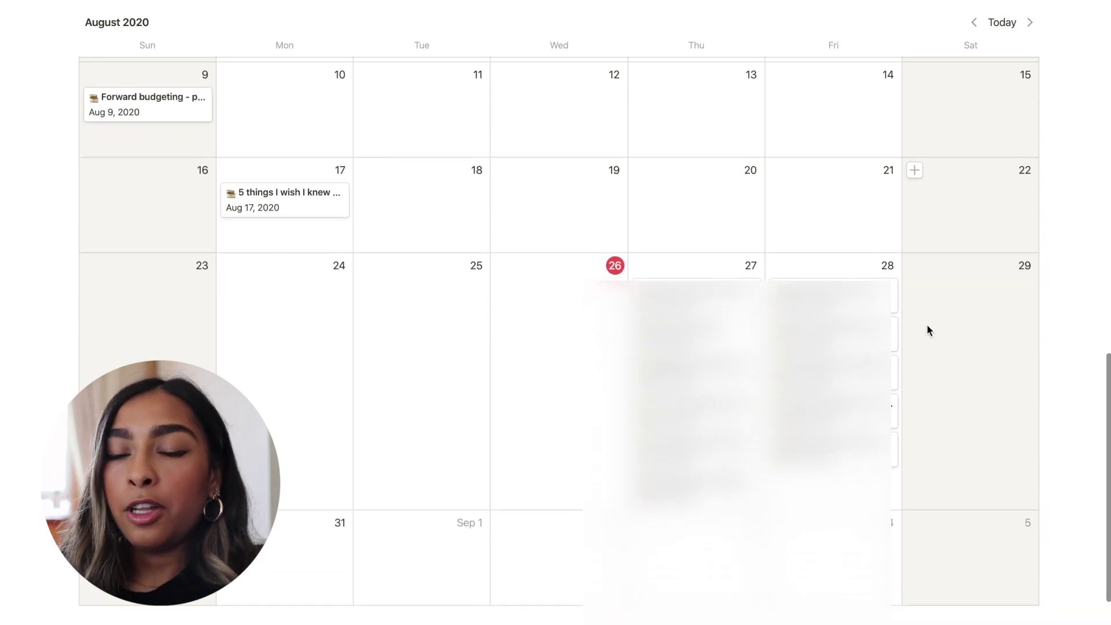
{"action": "scroll", "coordinate": [556, 330], "scroll_direction": "down", "scroll_amount": 3}
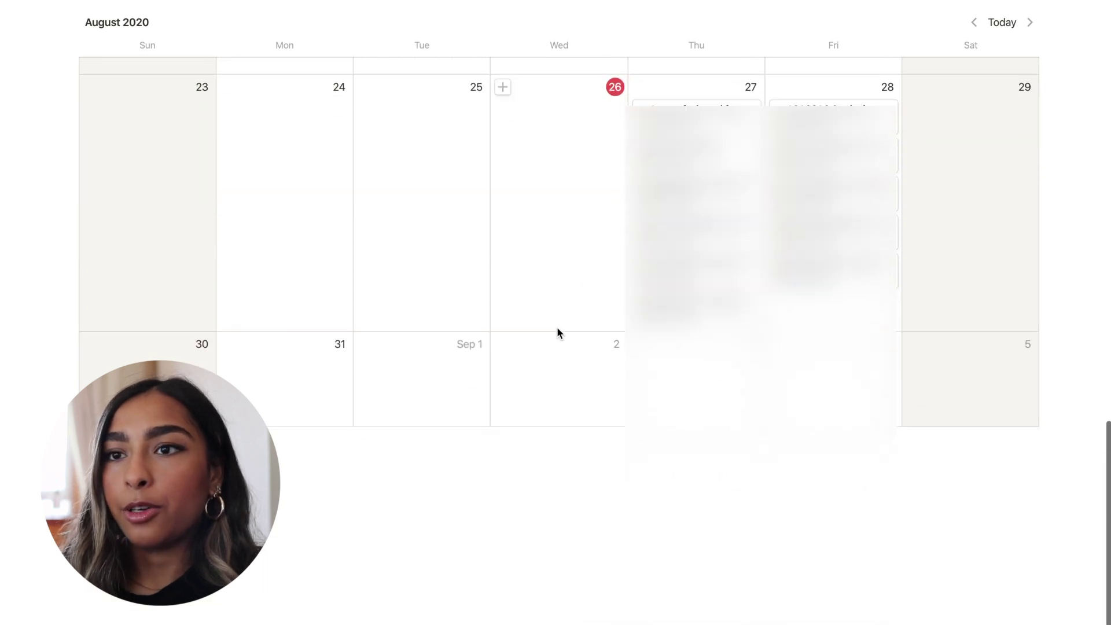
{"action": "scroll", "coordinate": [557, 331], "scroll_direction": "up", "scroll_amount": 5}
{"action": "scroll", "coordinate": [557, 330], "scroll_direction": "up", "scroll_amount": 5}
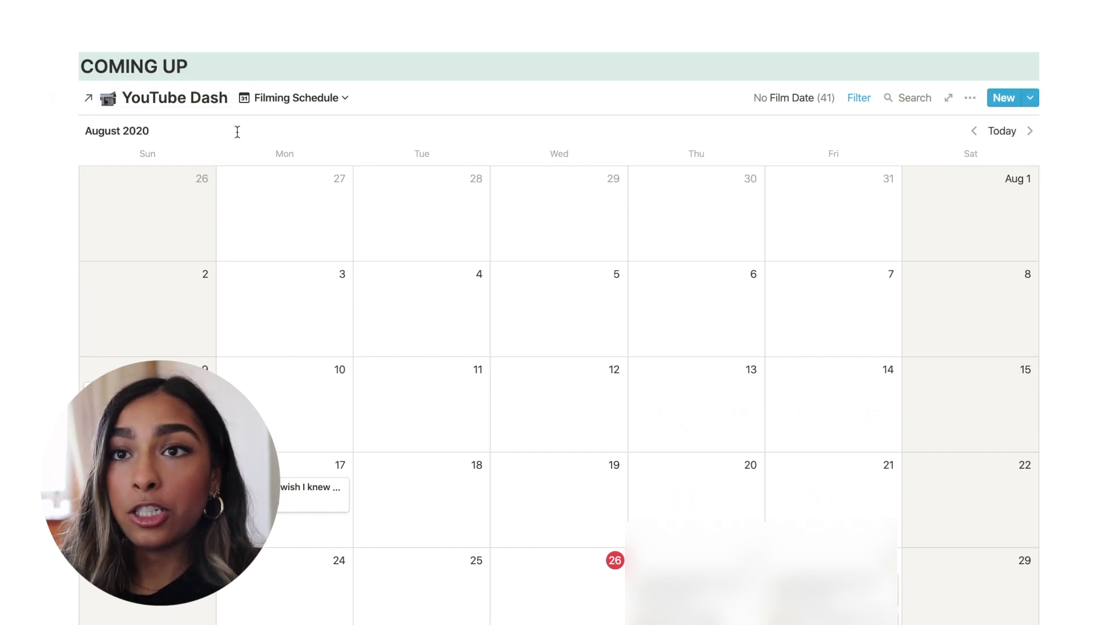
{"action": "scroll", "coordinate": [237, 131], "scroll_direction": "up", "scroll_amount": 1}
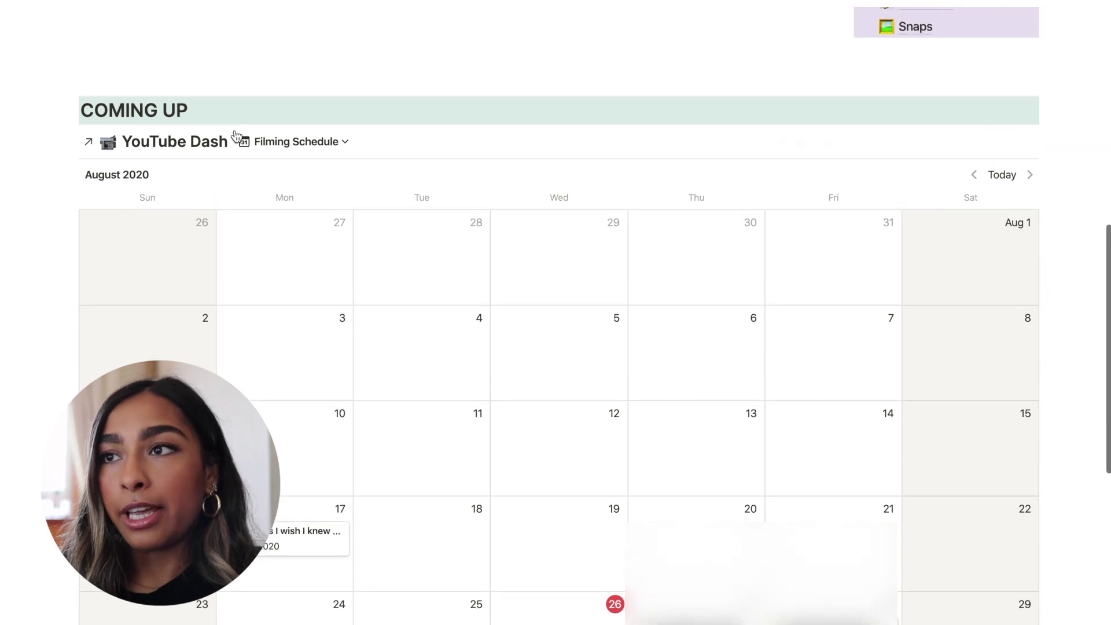
Step: Create a new Journal entry from the Daily Entry template
{"action": "scroll", "coordinate": [392, 169], "scroll_direction": "up", "scroll_amount": 10}
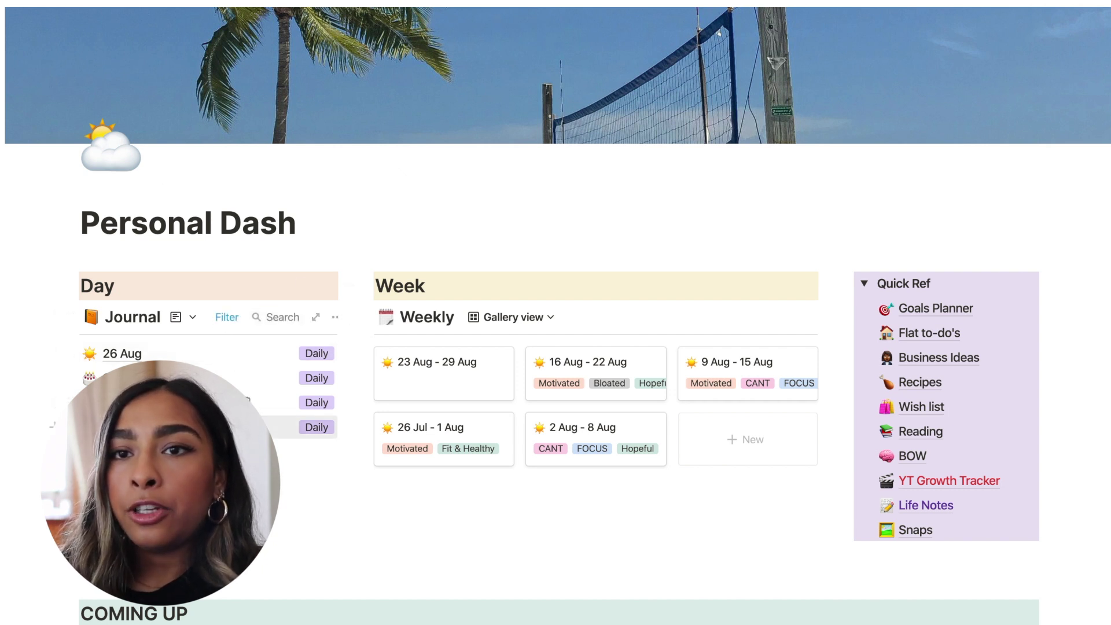
{"action": "left_click", "coordinate": [307, 451]}
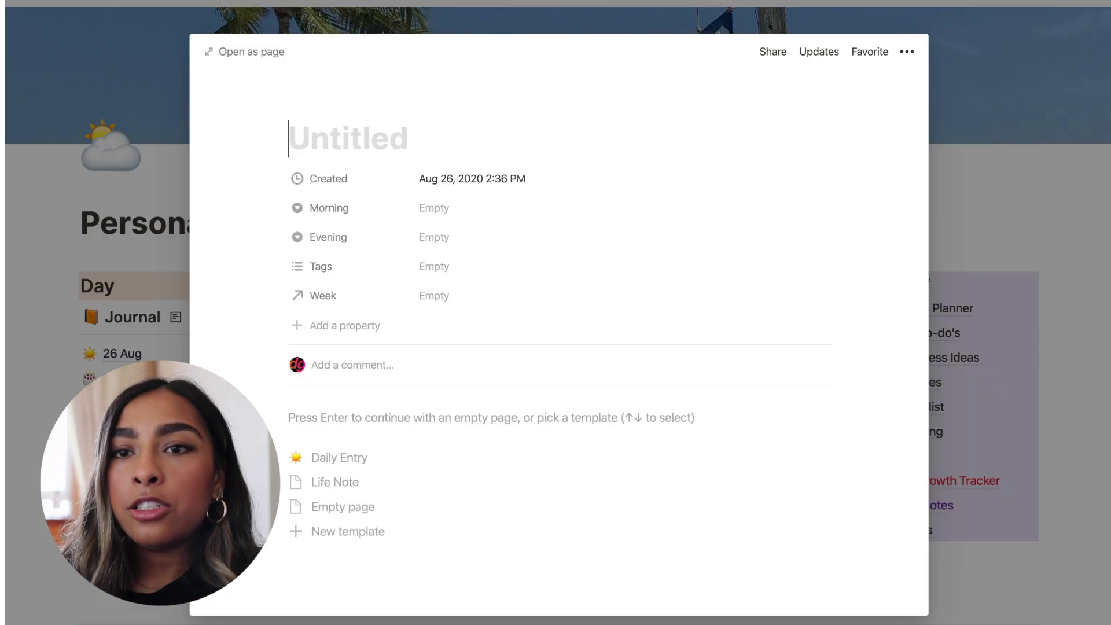
{"action": "left_click", "coordinate": [313, 460]}
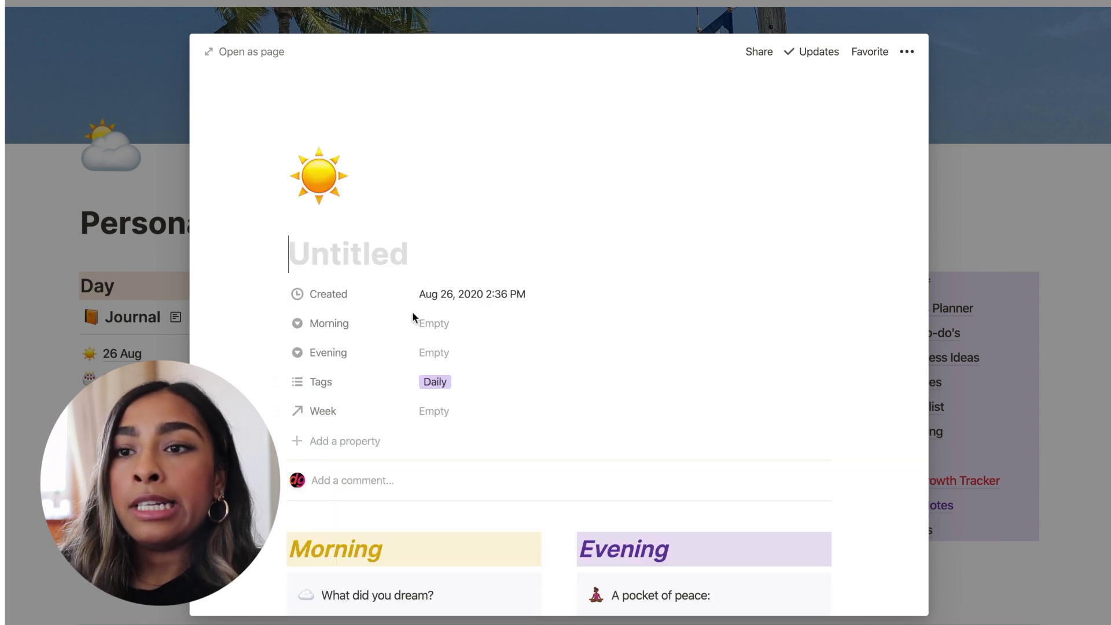
{"action": "scroll", "coordinate": [412, 312], "scroll_direction": "down", "scroll_amount": 2}
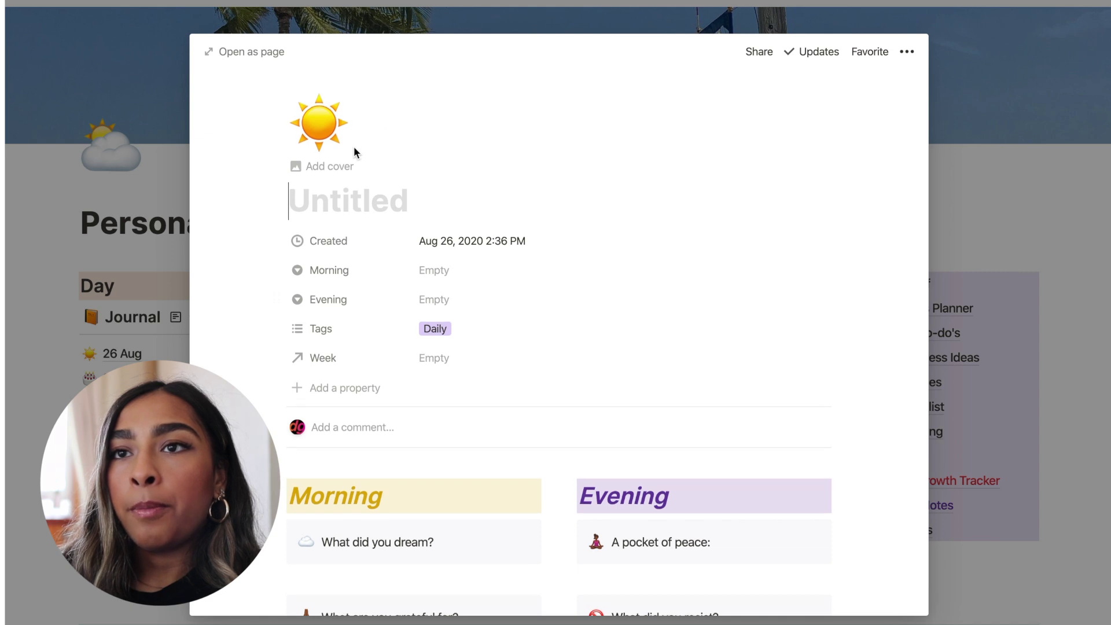
{"action": "scroll", "coordinate": [354, 149], "scroll_direction": "up", "scroll_amount": 1}
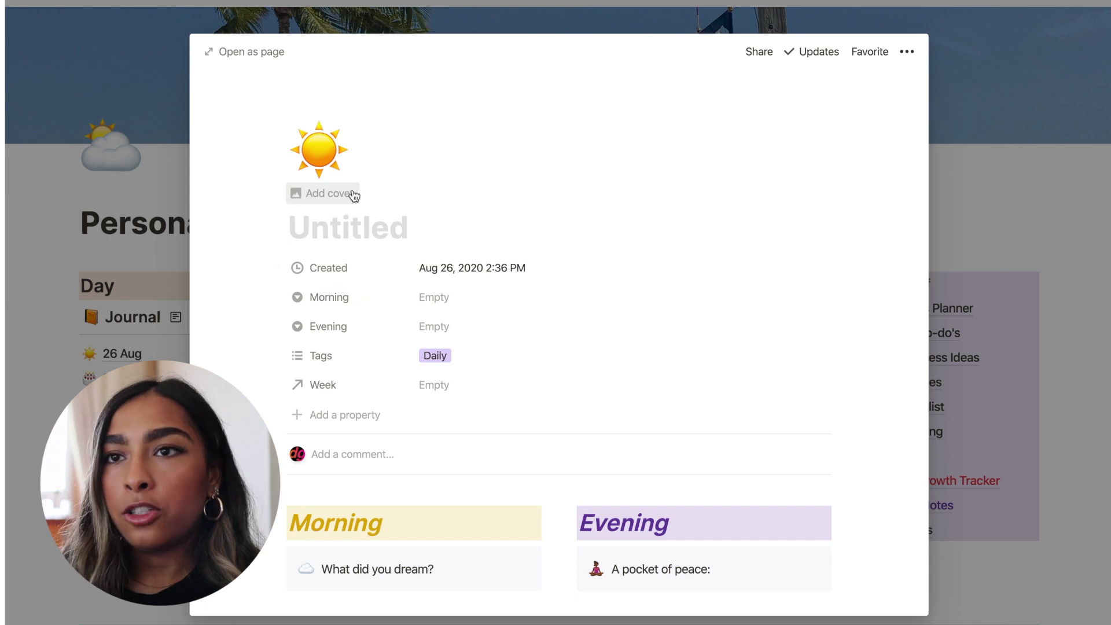
Step: Preview the Morning mood, Evening mood and Week options, leaving all three unset
{"action": "left_click", "coordinate": [424, 297]}
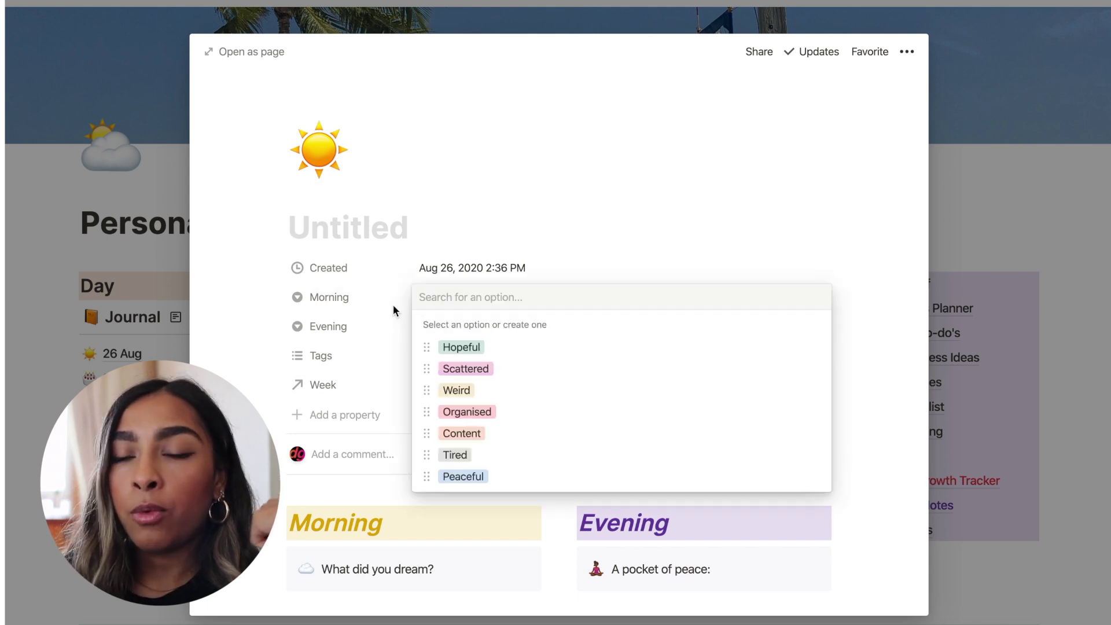
{"action": "left_click", "coordinate": [397, 307]}
{"action": "left_click", "coordinate": [443, 327]}
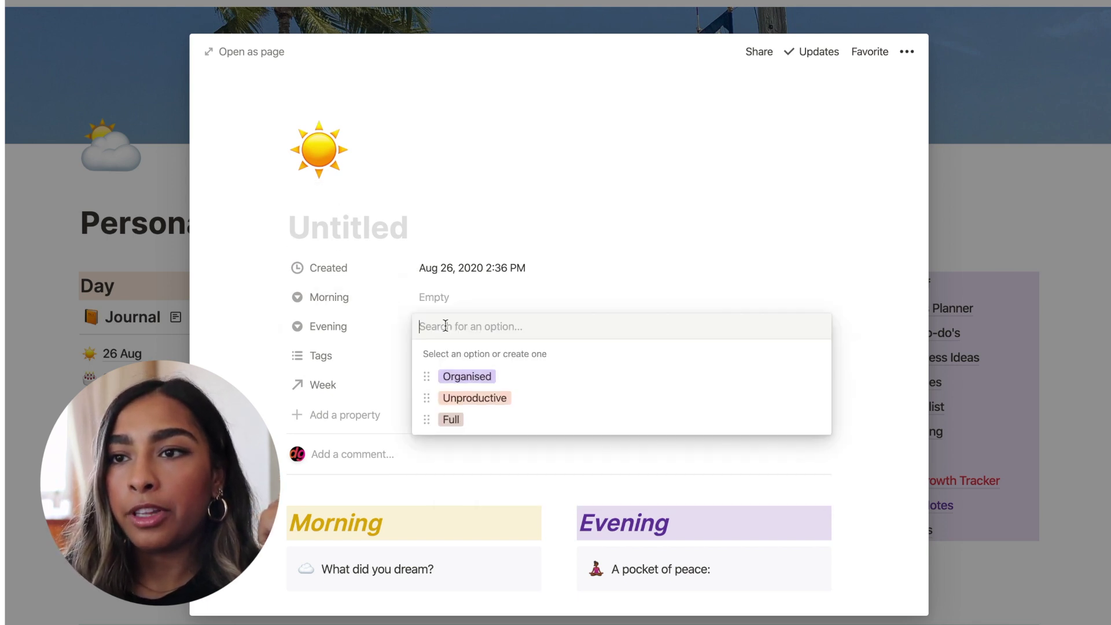
{"action": "left_click", "coordinate": [397, 335]}
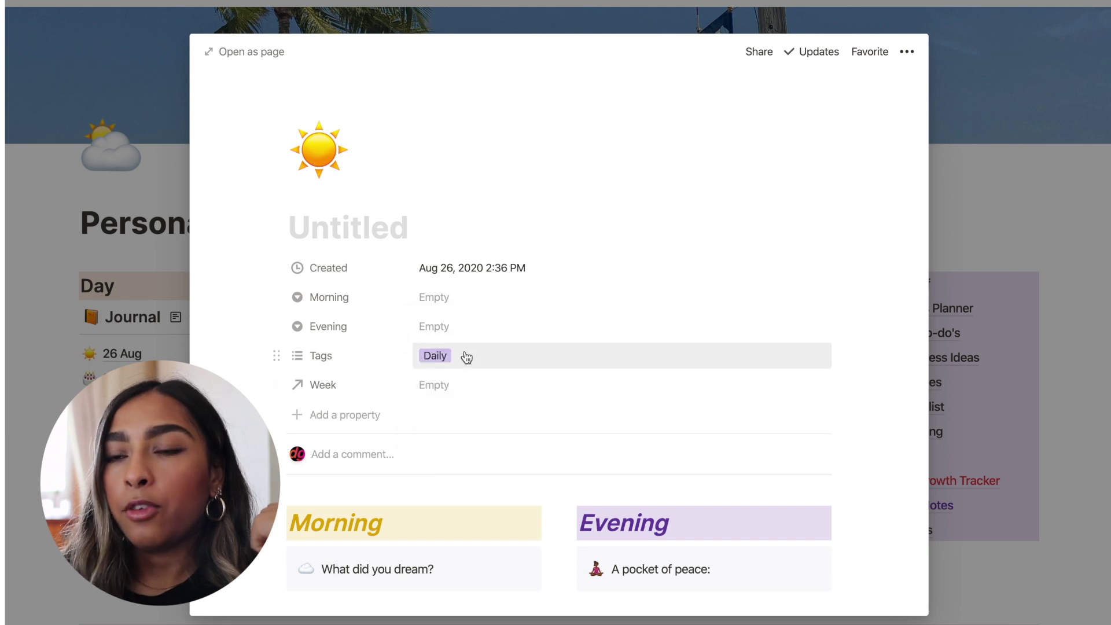
{"action": "left_click", "coordinate": [454, 390]}
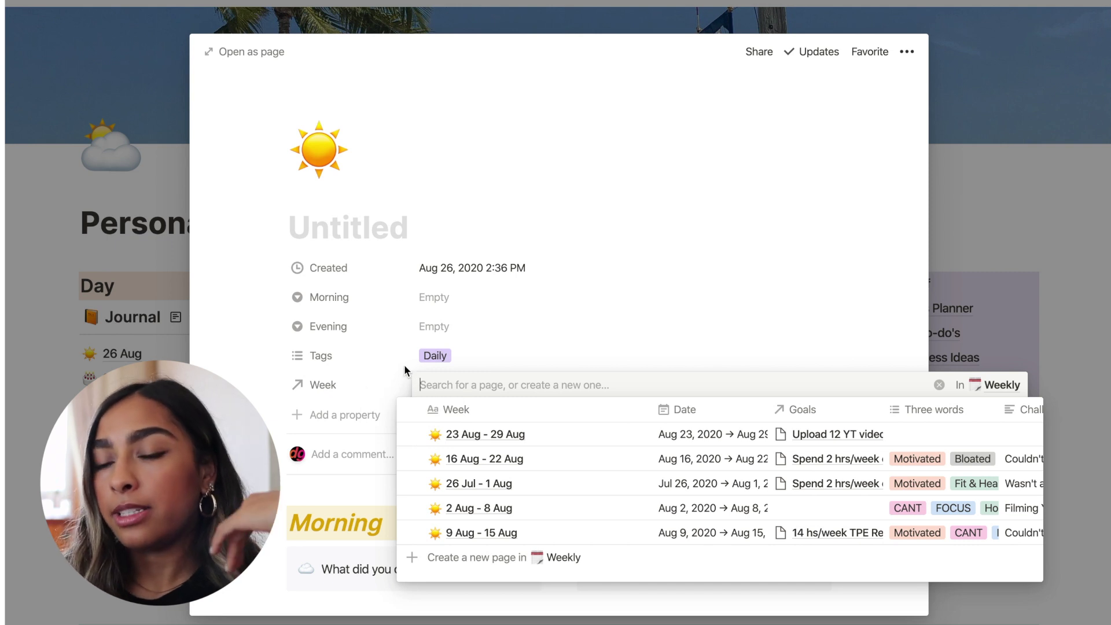
{"action": "left_click", "coordinate": [406, 370]}
{"action": "scroll", "coordinate": [437, 409], "scroll_direction": "down", "scroll_amount": 5}
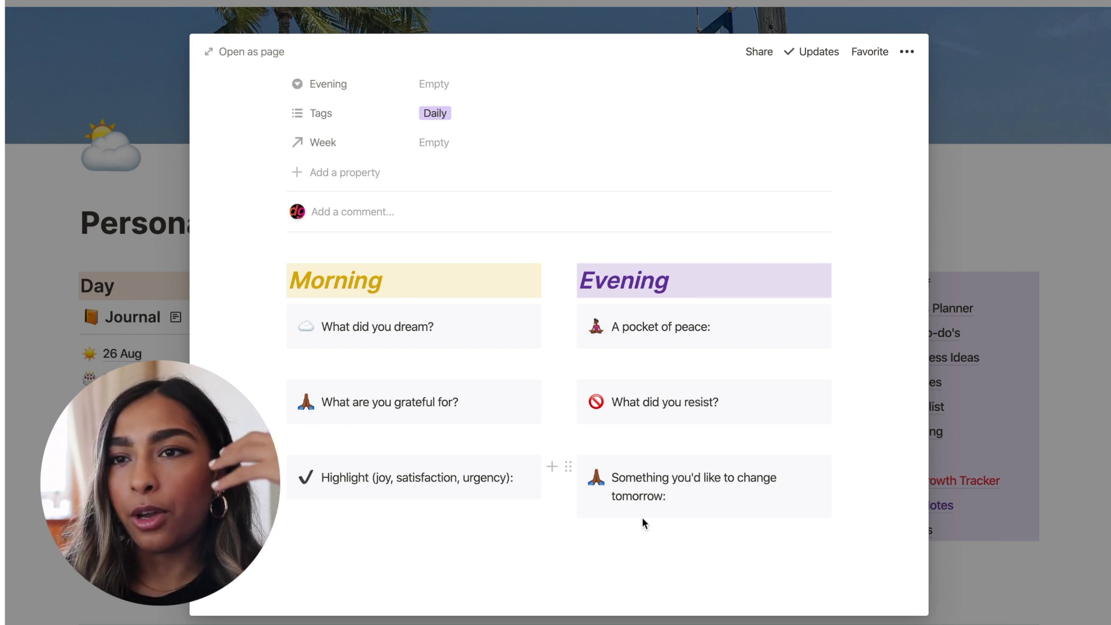
Step: Leave the journal entry, open the 16 Aug - 22 Aug weekly page and check its linked goals
{"action": "left_click", "coordinate": [1049, 242]}
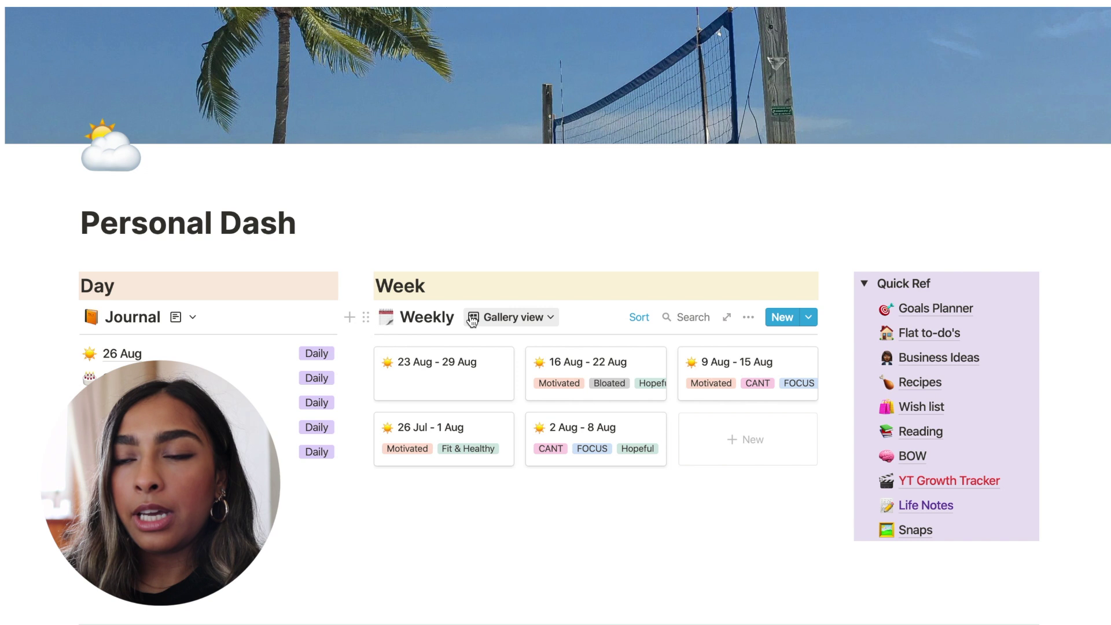
{"action": "left_click", "coordinate": [596, 369]}
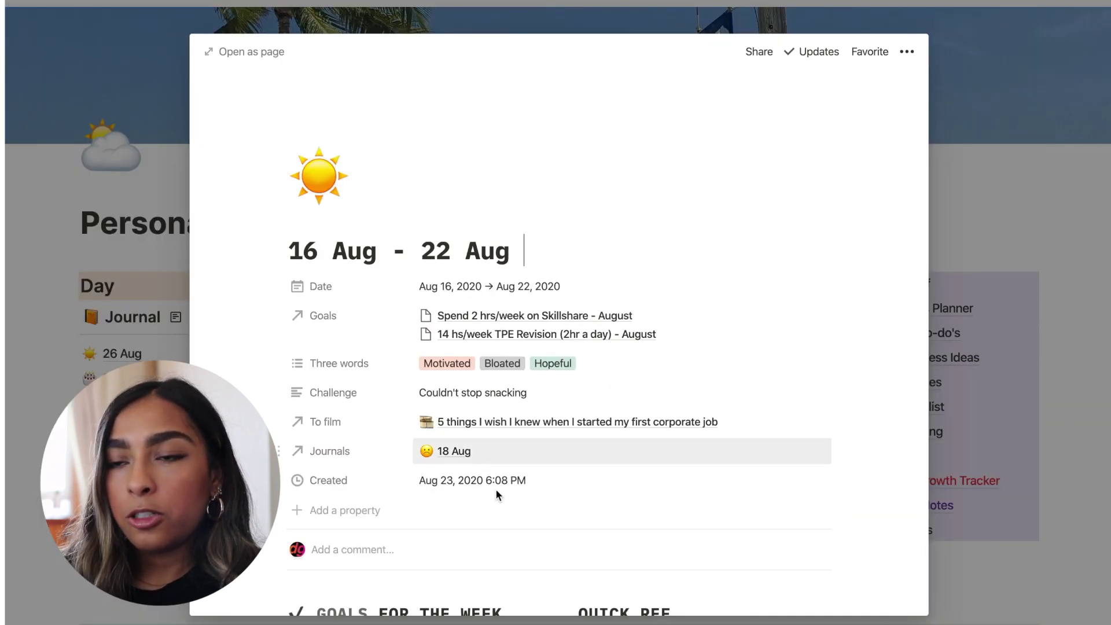
{"action": "scroll", "coordinate": [474, 535], "scroll_direction": "down", "scroll_amount": 1}
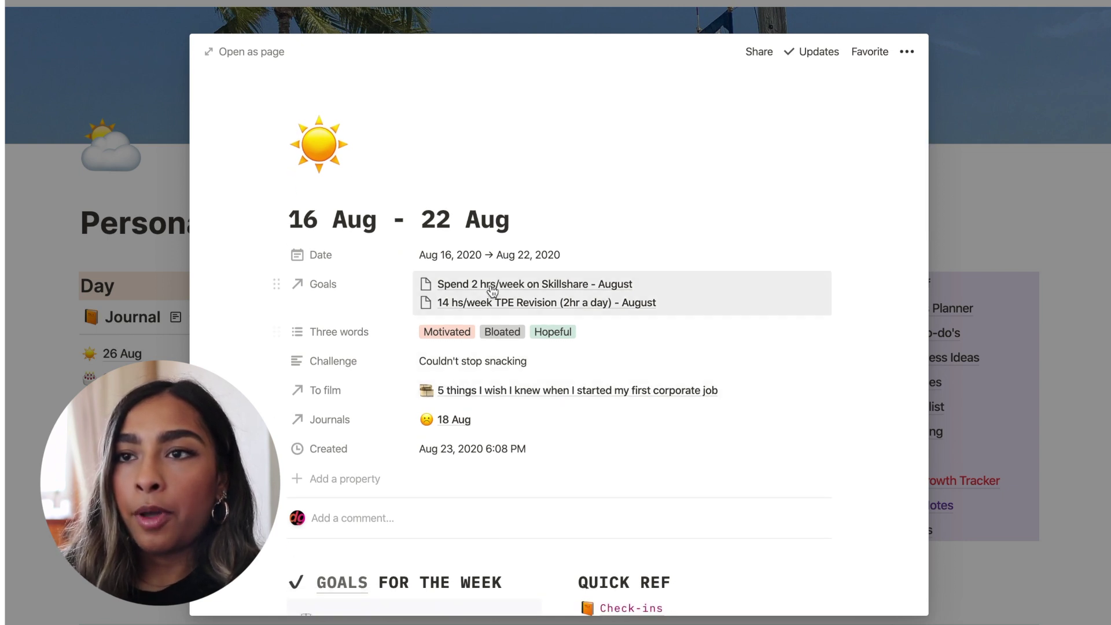
{"action": "left_click", "coordinate": [719, 296]}
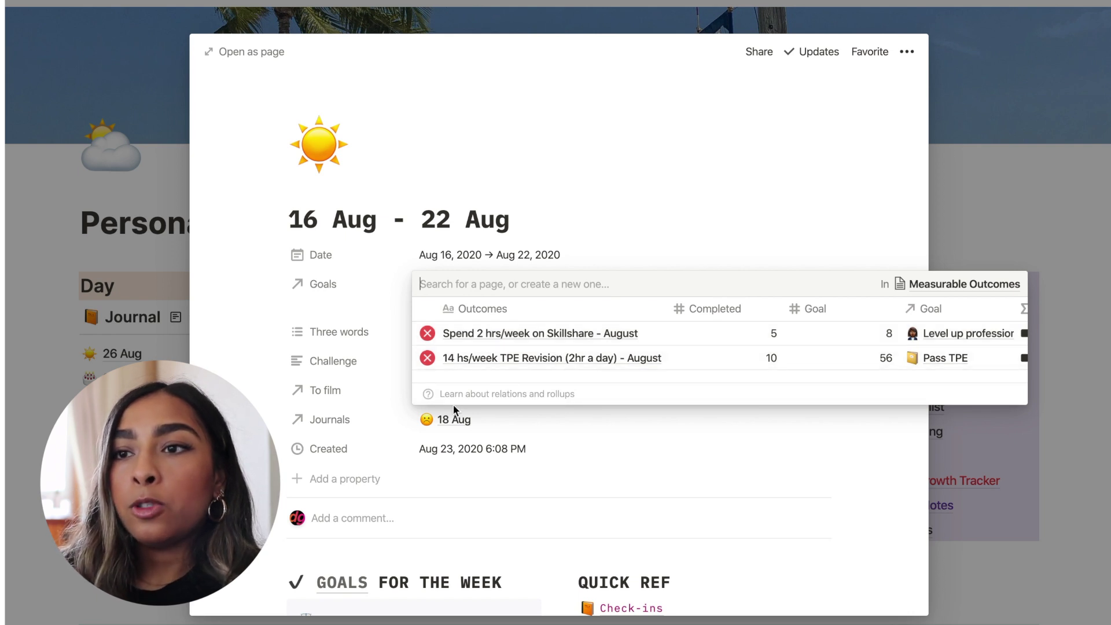
{"action": "left_click", "coordinate": [617, 217]}
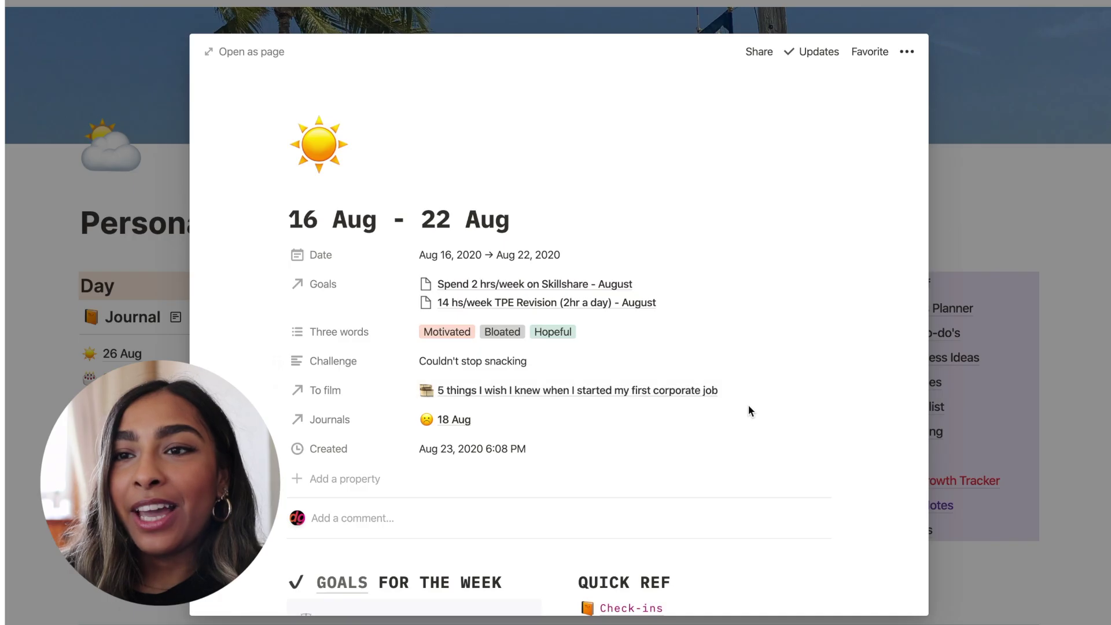
Step: Link '5 things I wish I knew when I started my first corporate job' as this week's To film video
{"action": "left_click", "coordinate": [741, 393]}
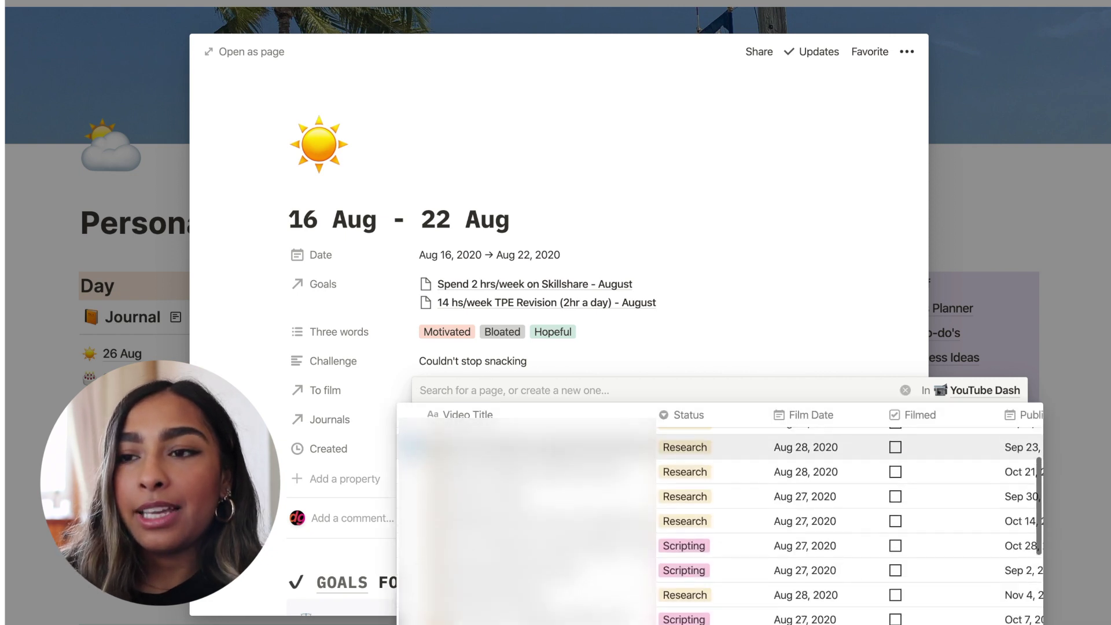
{"action": "scroll", "coordinate": [721, 521], "scroll_direction": "down", "scroll_amount": 10}
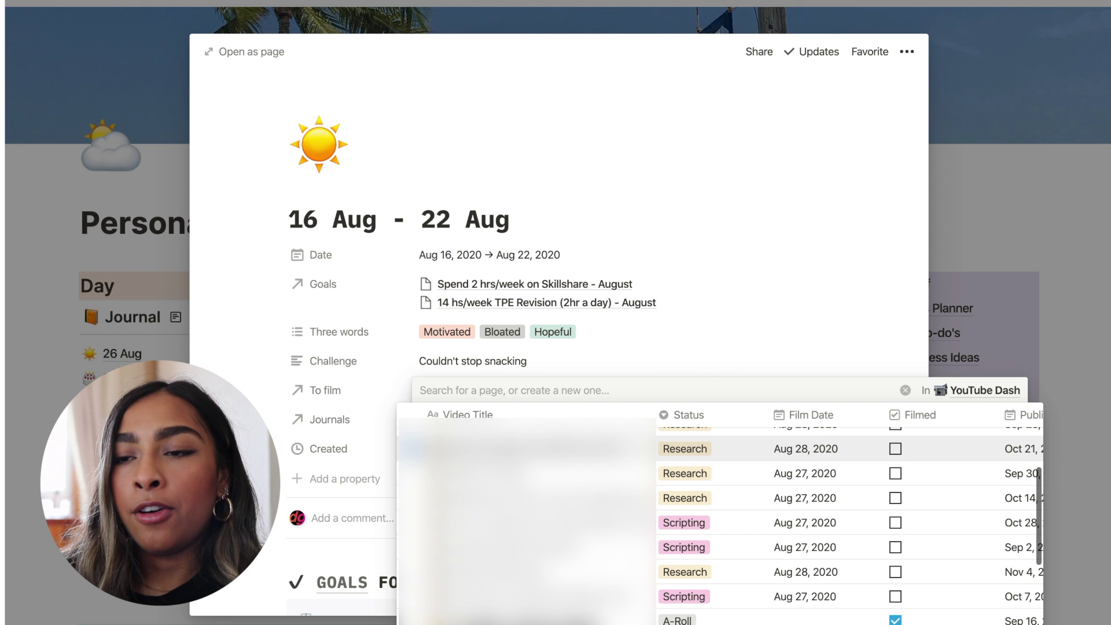
{"action": "scroll", "coordinate": [815, 608], "scroll_direction": "up", "scroll_amount": 10}
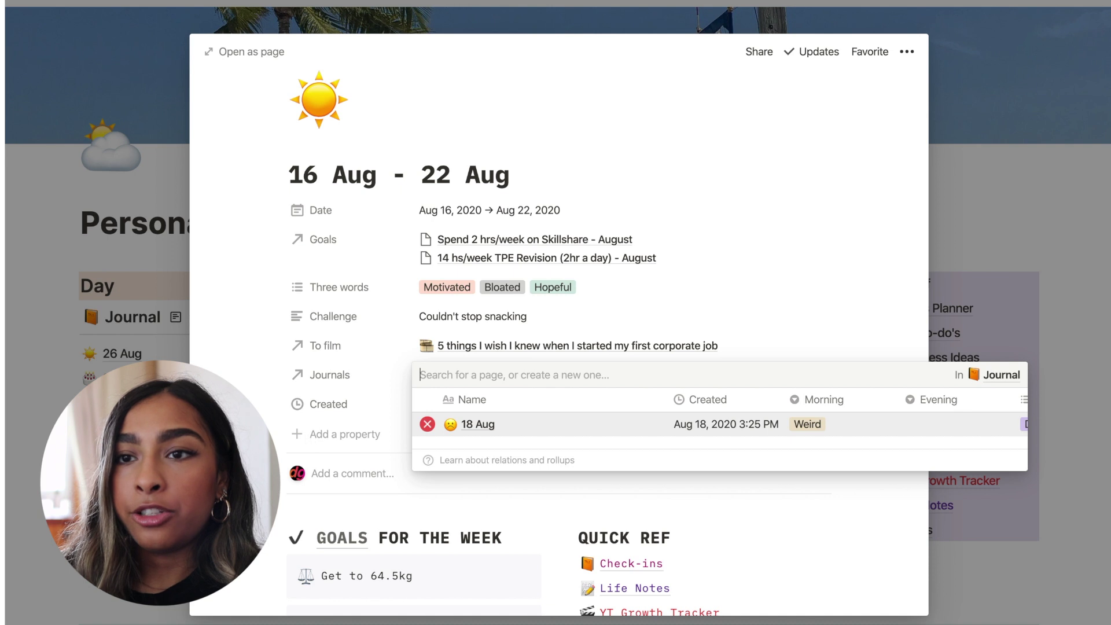
{"action": "key", "text": "Escape"}
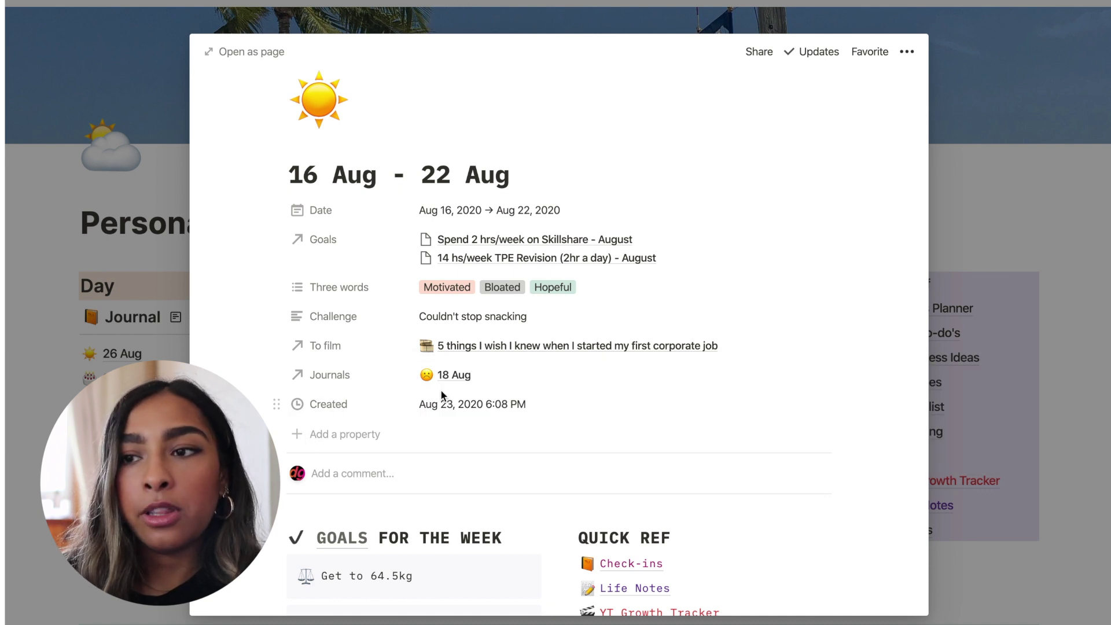
{"action": "scroll", "coordinate": [441, 392], "scroll_direction": "down", "scroll_amount": 5}
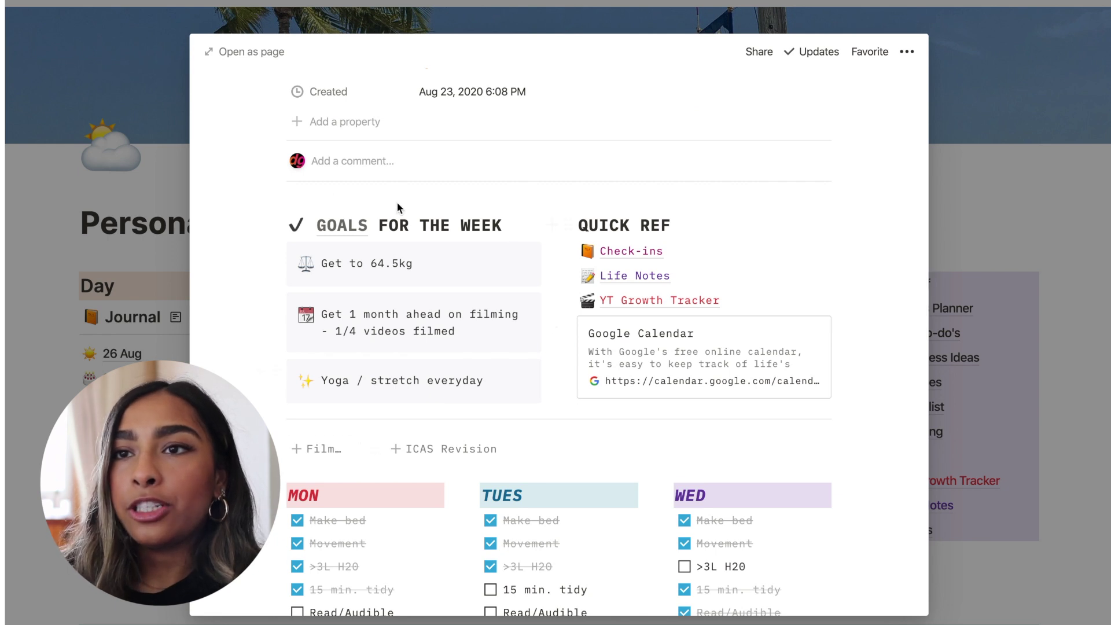
{"action": "scroll", "coordinate": [469, 224], "scroll_direction": "up", "scroll_amount": 5}
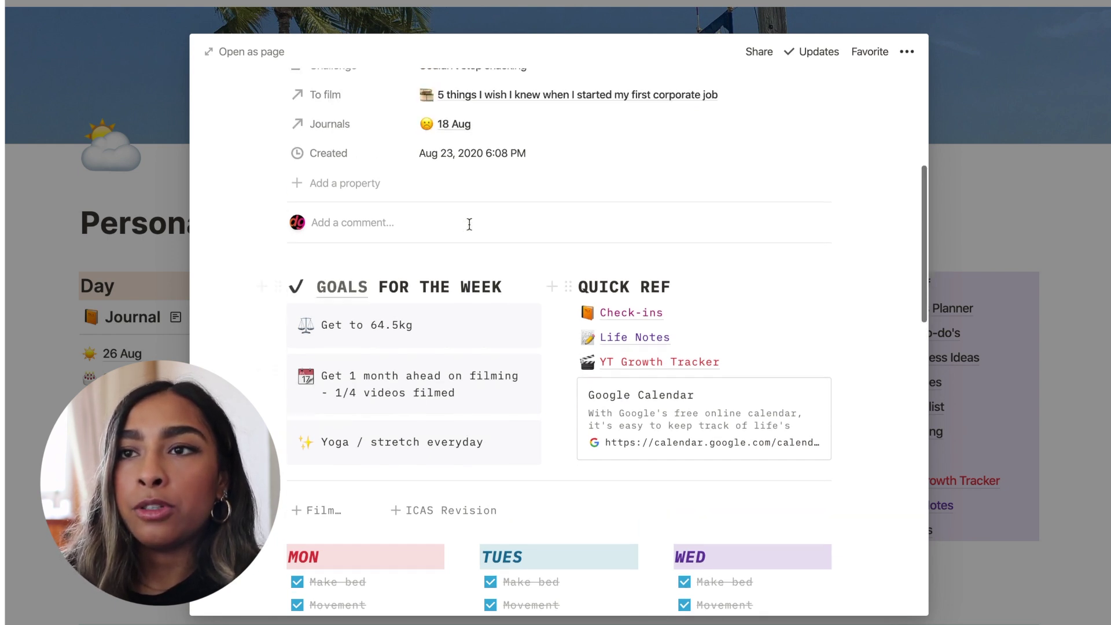
{"action": "scroll", "coordinate": [459, 428], "scroll_direction": "down", "scroll_amount": 5}
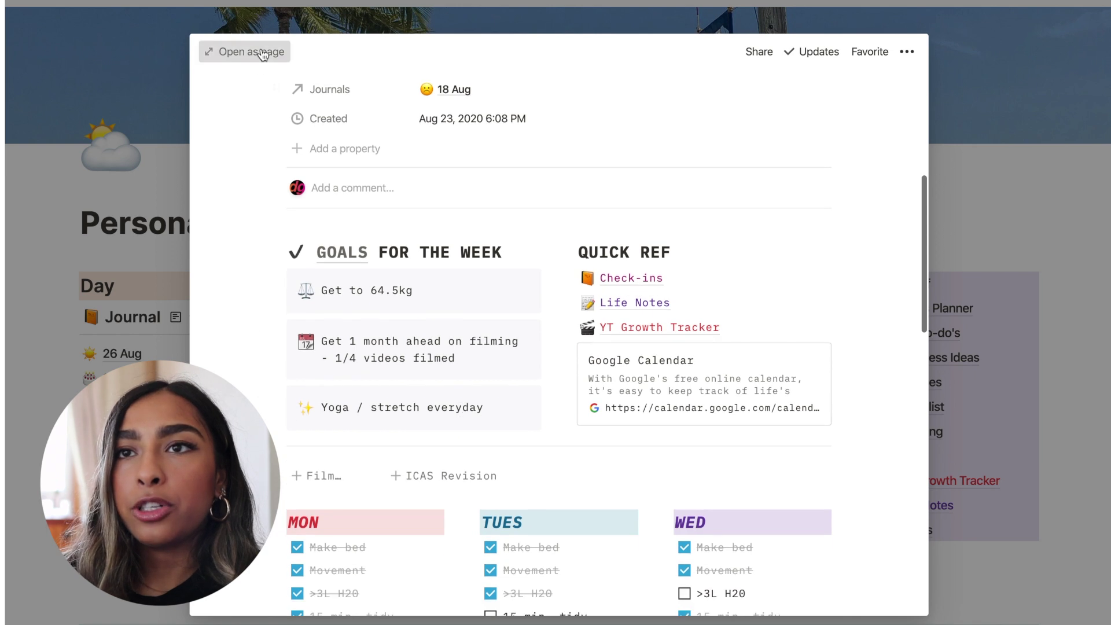
Step: Open the 16 Aug - 22 Aug entry as a full page and look through the Life Notes database
{"action": "left_click", "coordinate": [262, 51]}
{"action": "scroll", "coordinate": [317, 362], "scroll_direction": "down", "scroll_amount": 5}
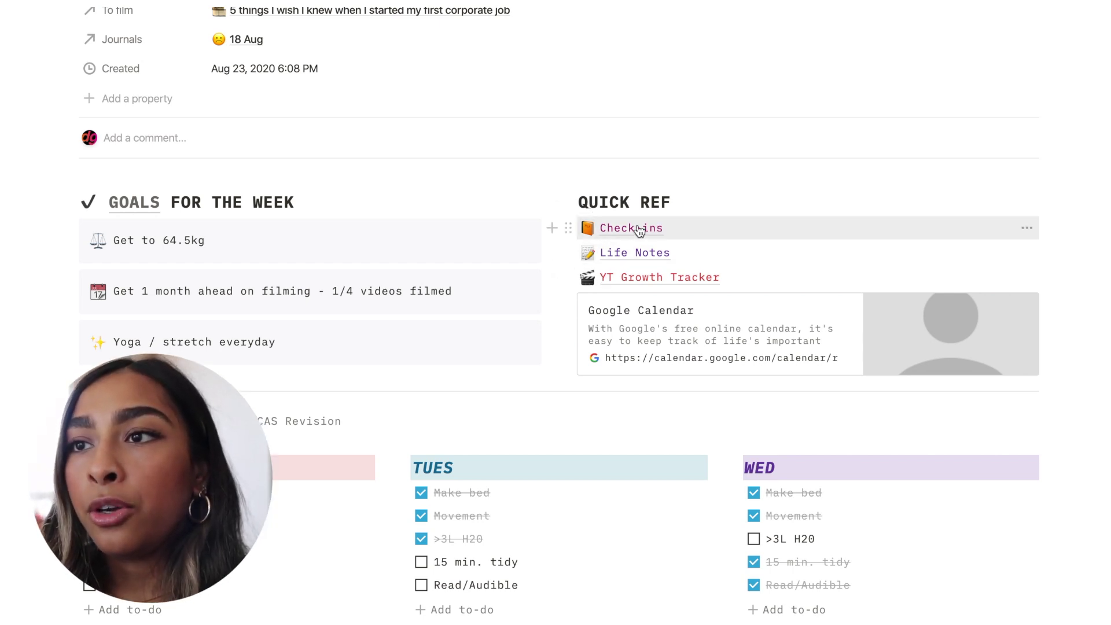
{"action": "left_click", "coordinate": [616, 253]}
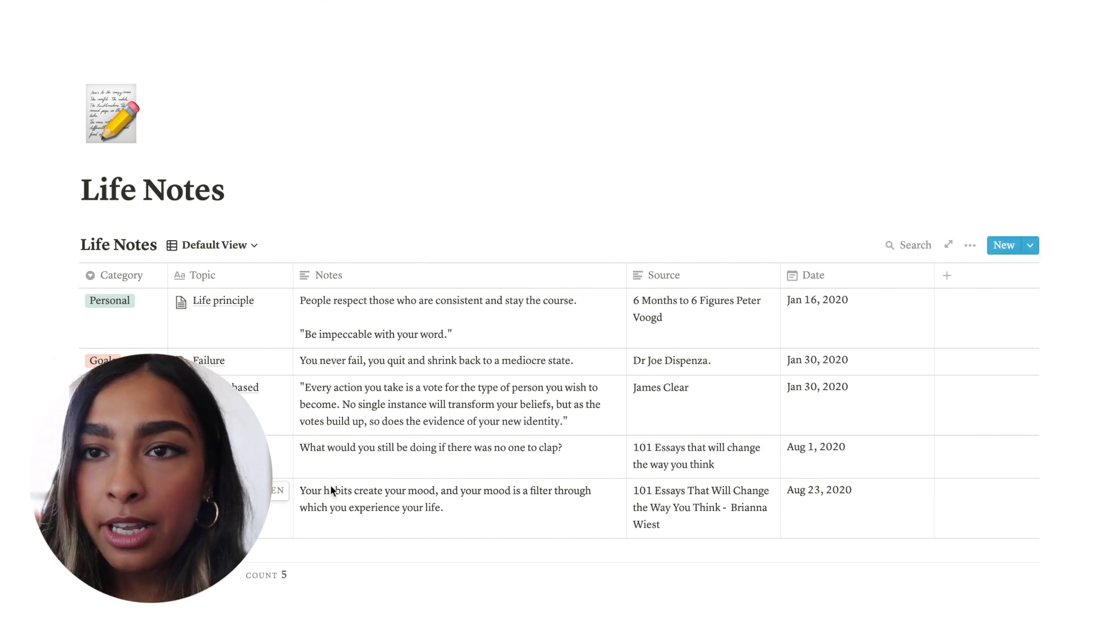
{"action": "scroll", "coordinate": [312, 550], "scroll_direction": "down", "scroll_amount": 5}
{"action": "scroll", "coordinate": [300, 566], "scroll_direction": "up", "scroll_amount": 2}
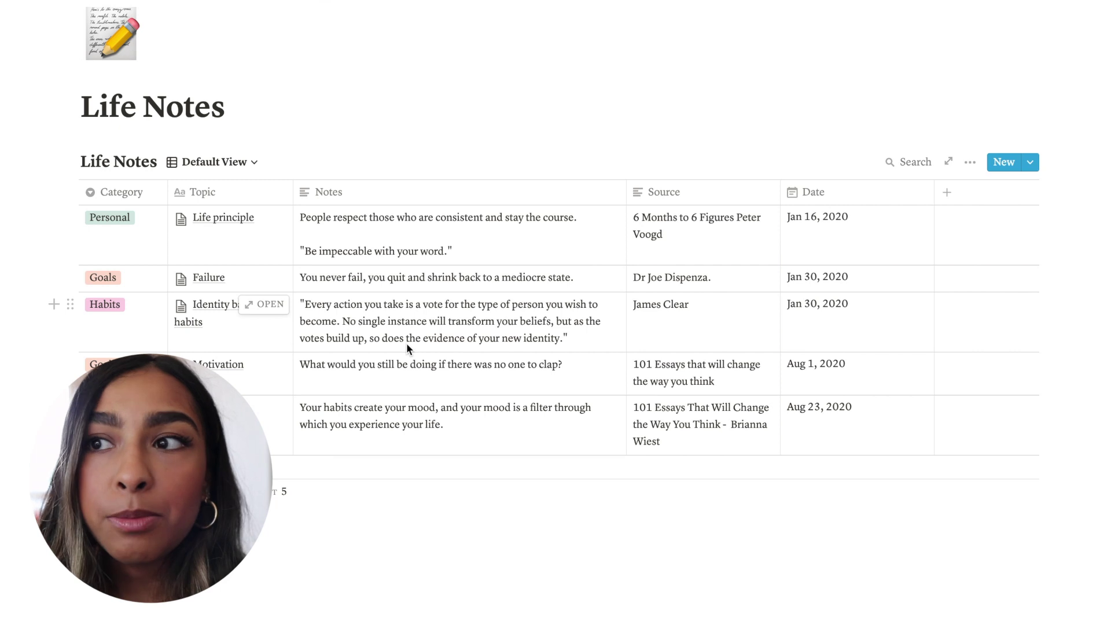
{"action": "scroll", "coordinate": [407, 342], "scroll_direction": "up", "scroll_amount": 2}
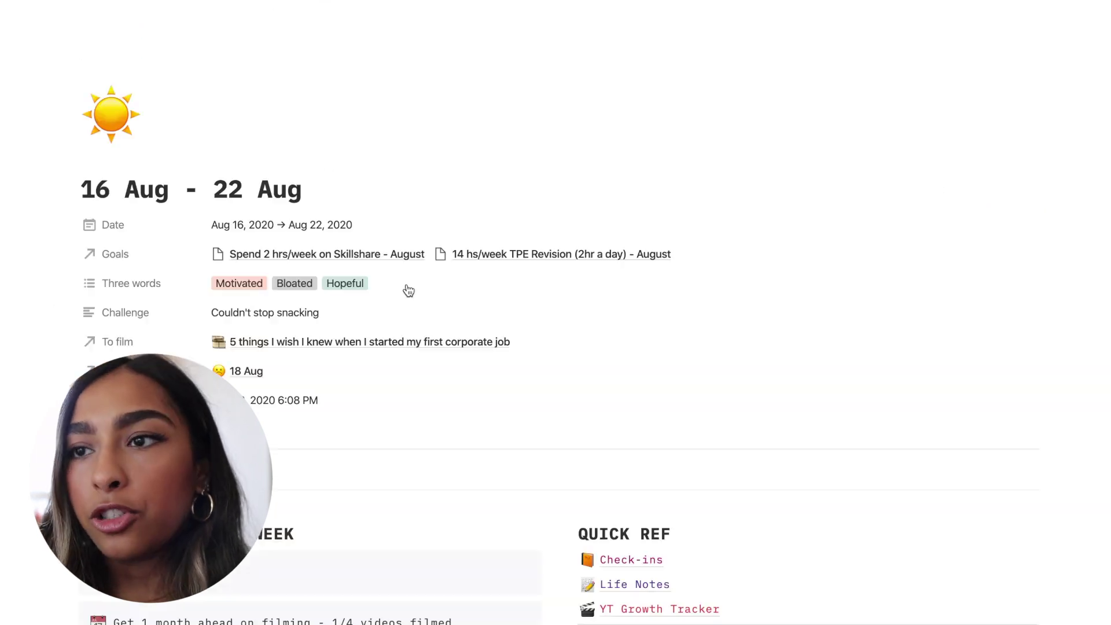
{"action": "scroll", "coordinate": [513, 394], "scroll_direction": "down", "scroll_amount": 6}
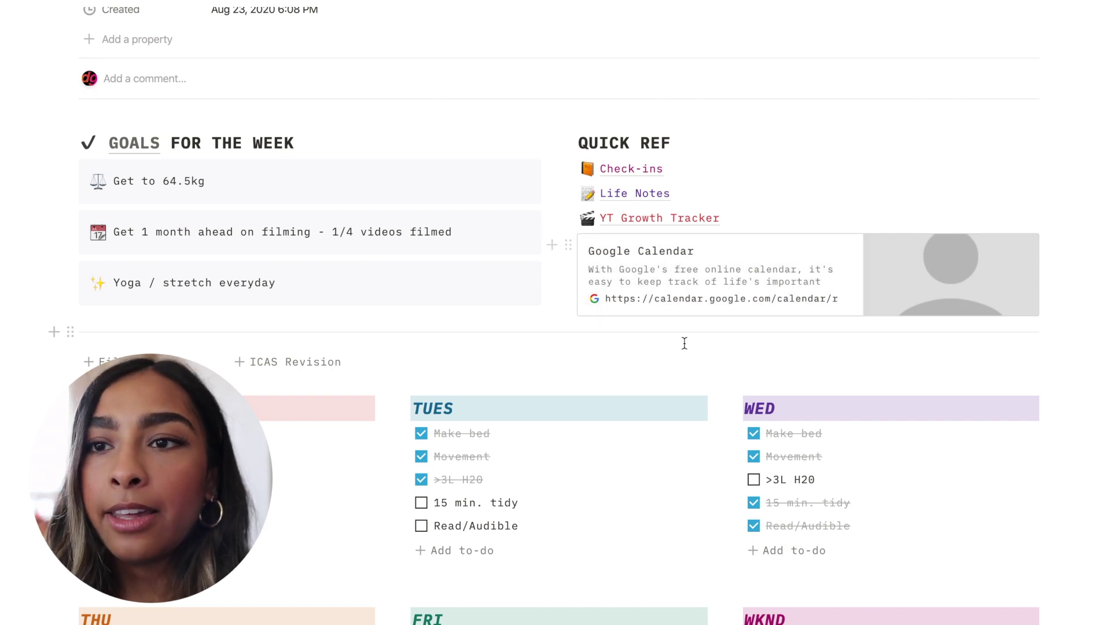
{"action": "scroll", "coordinate": [684, 343], "scroll_direction": "down", "scroll_amount": 3}
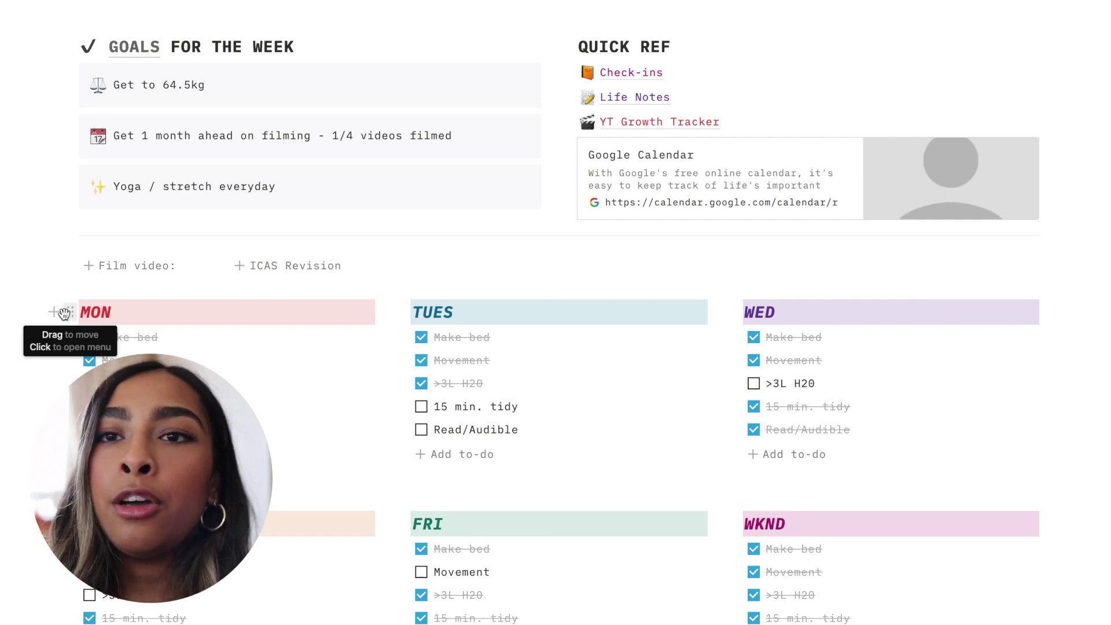
{"action": "scroll", "coordinate": [64, 313], "scroll_direction": "down", "scroll_amount": 3}
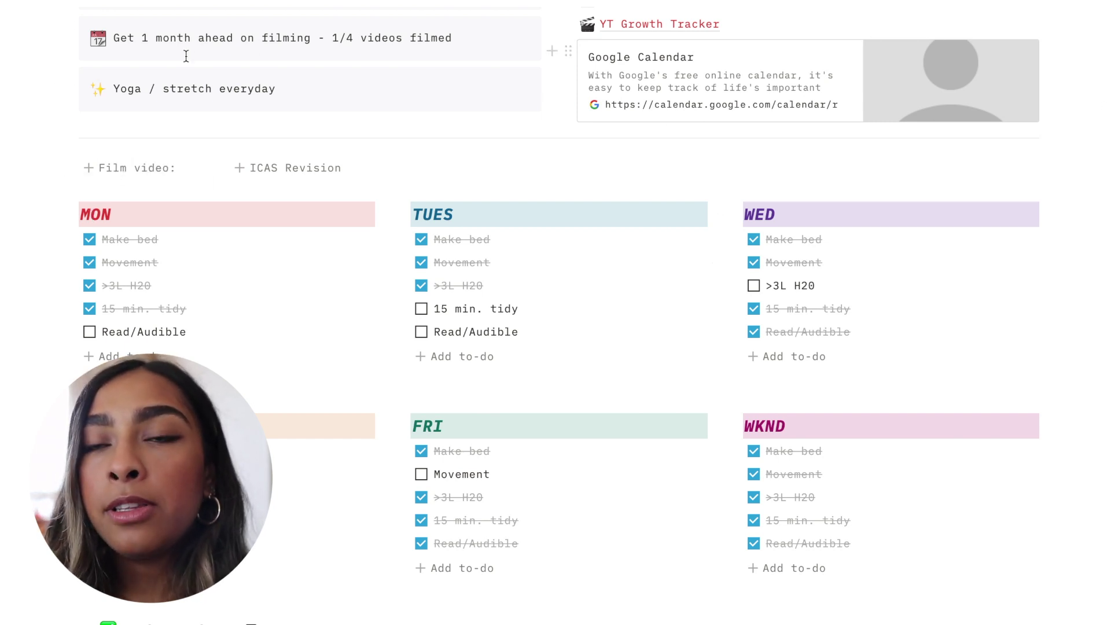
{"action": "left_click", "coordinate": [96, 174]}
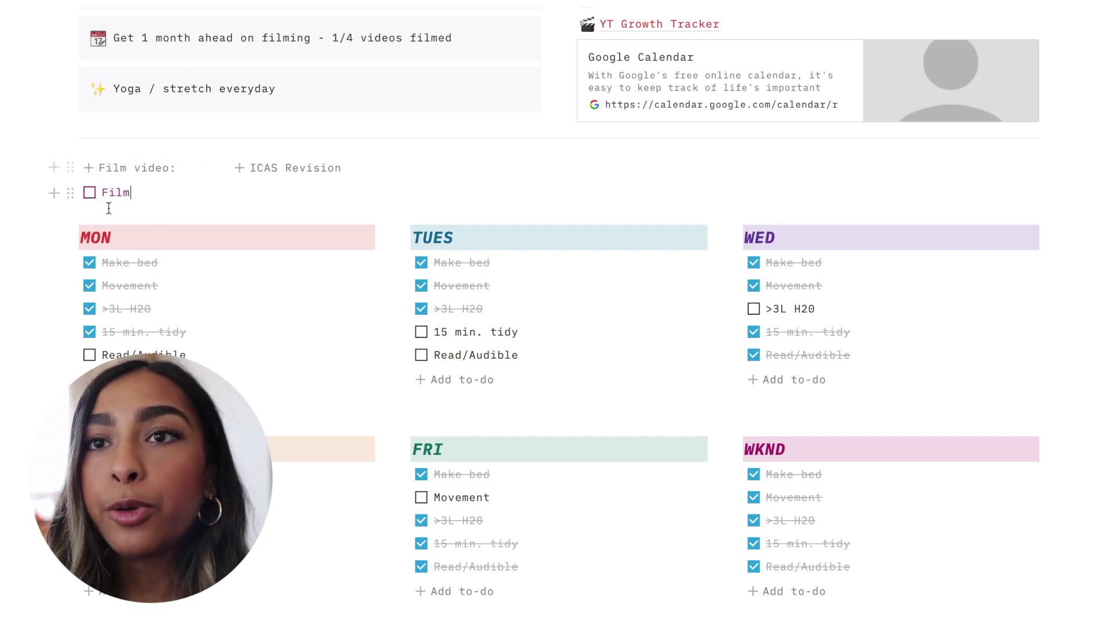
{"action": "left_click", "coordinate": [74, 192]}
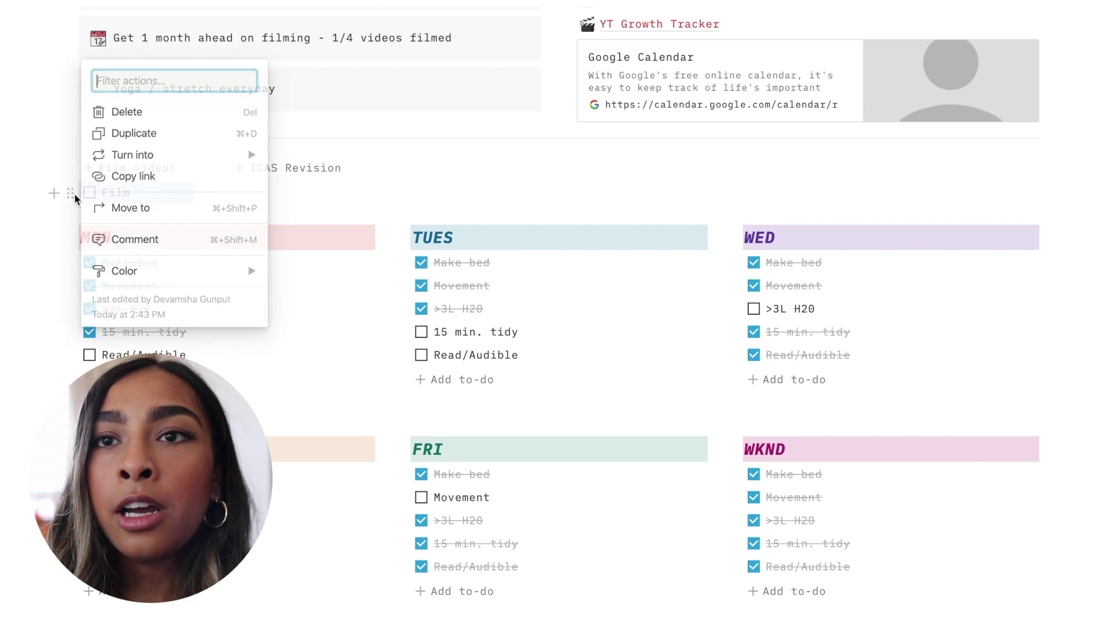
{"action": "key", "text": "Delete"}
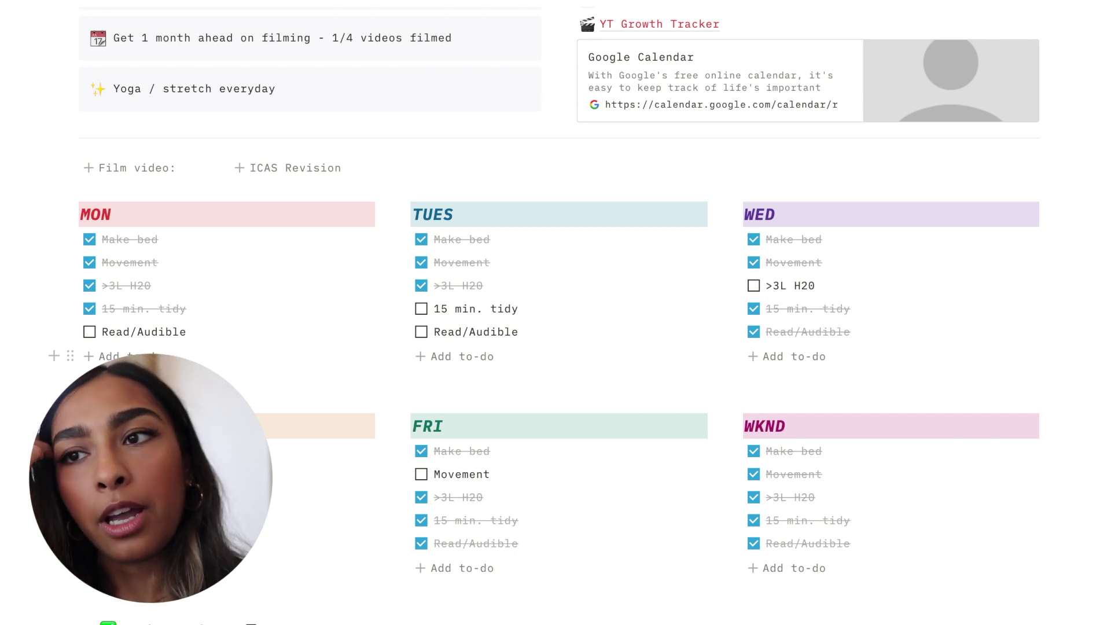
{"action": "scroll", "coordinate": [128, 203], "scroll_direction": "down", "scroll_amount": 1}
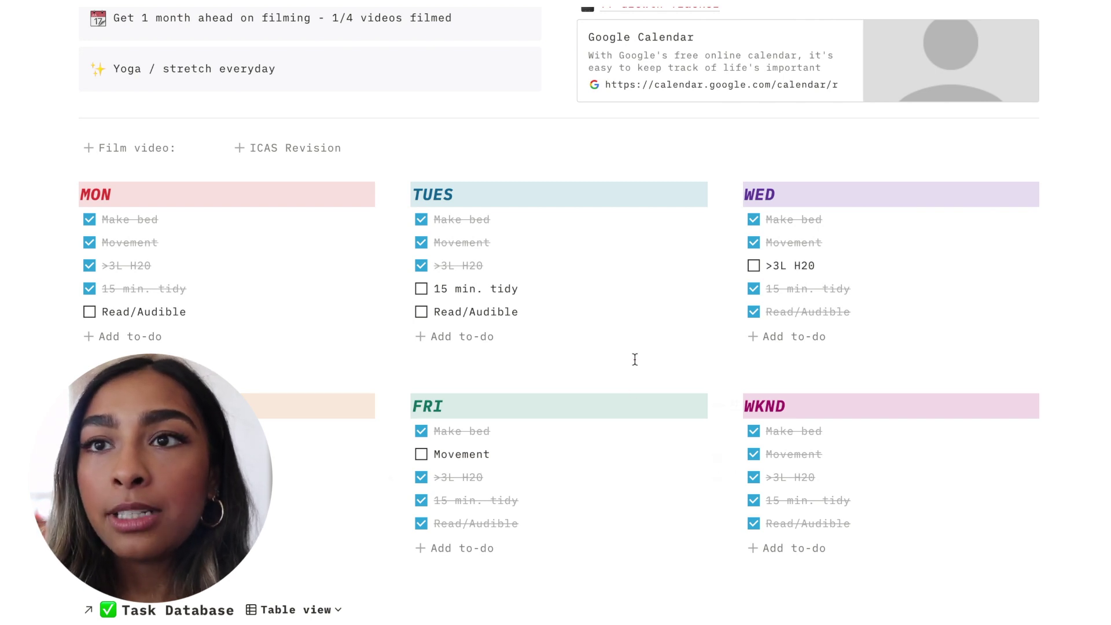
{"action": "scroll", "coordinate": [635, 360], "scroll_direction": "down", "scroll_amount": 4}
{"action": "scroll", "coordinate": [635, 360], "scroll_direction": "up", "scroll_amount": 8}
{"action": "scroll", "coordinate": [634, 364], "scroll_direction": "down", "scroll_amount": 13}
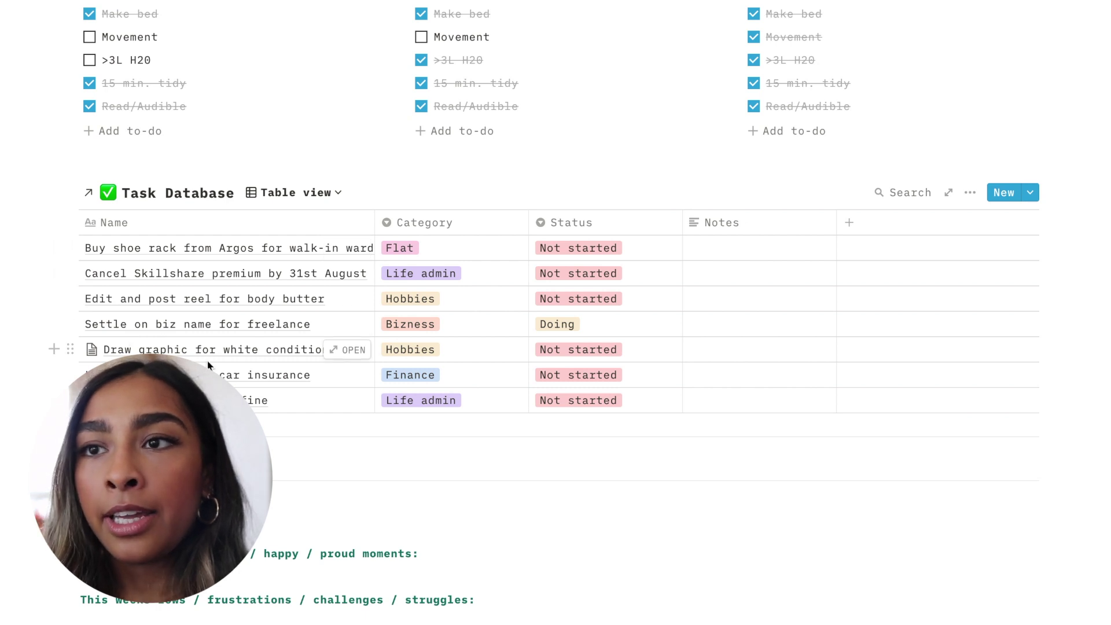
{"action": "scroll", "coordinate": [209, 365], "scroll_direction": "up", "scroll_amount": 3}
{"action": "scroll", "coordinate": [217, 234], "scroll_direction": "up", "scroll_amount": 4}
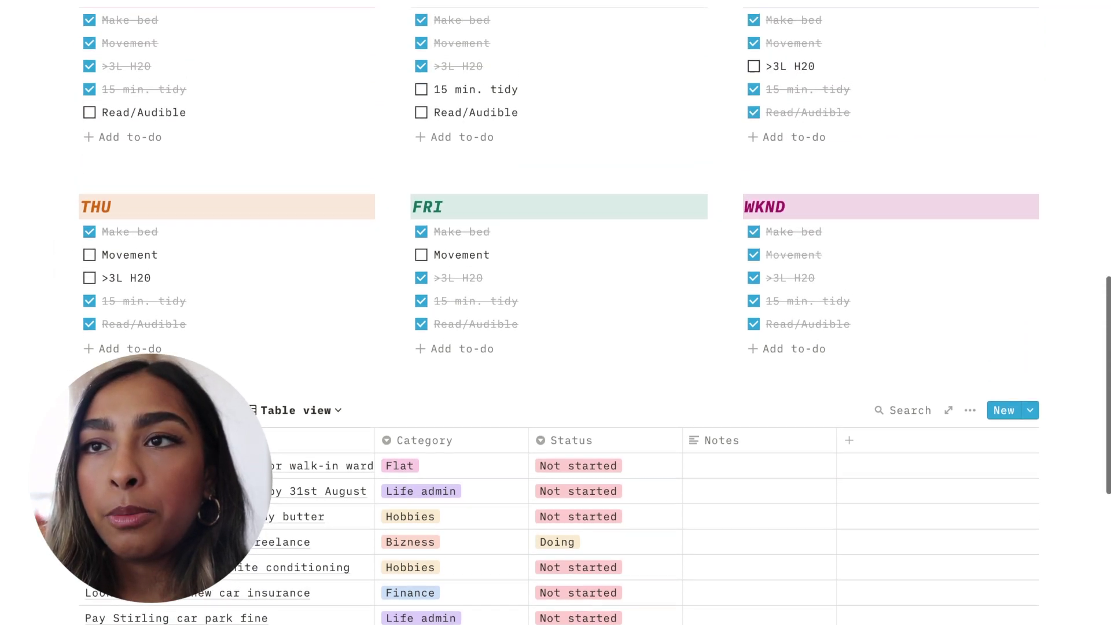
{"action": "scroll", "coordinate": [513, 178], "scroll_direction": "up", "scroll_amount": 2}
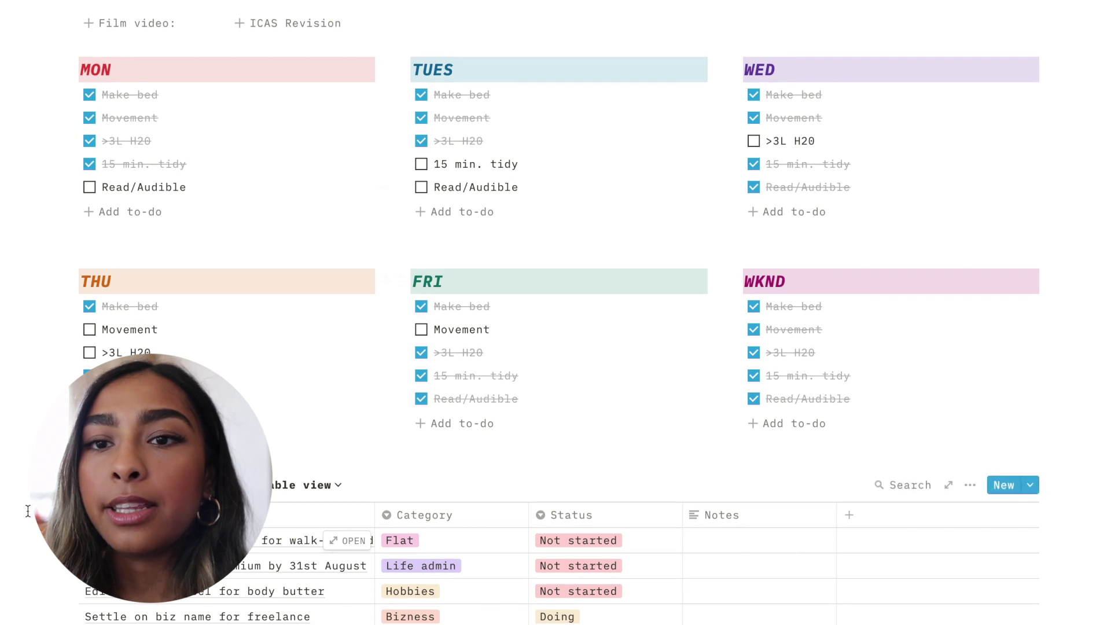
{"action": "scroll", "coordinate": [139, 295], "scroll_direction": "up", "scroll_amount": 2}
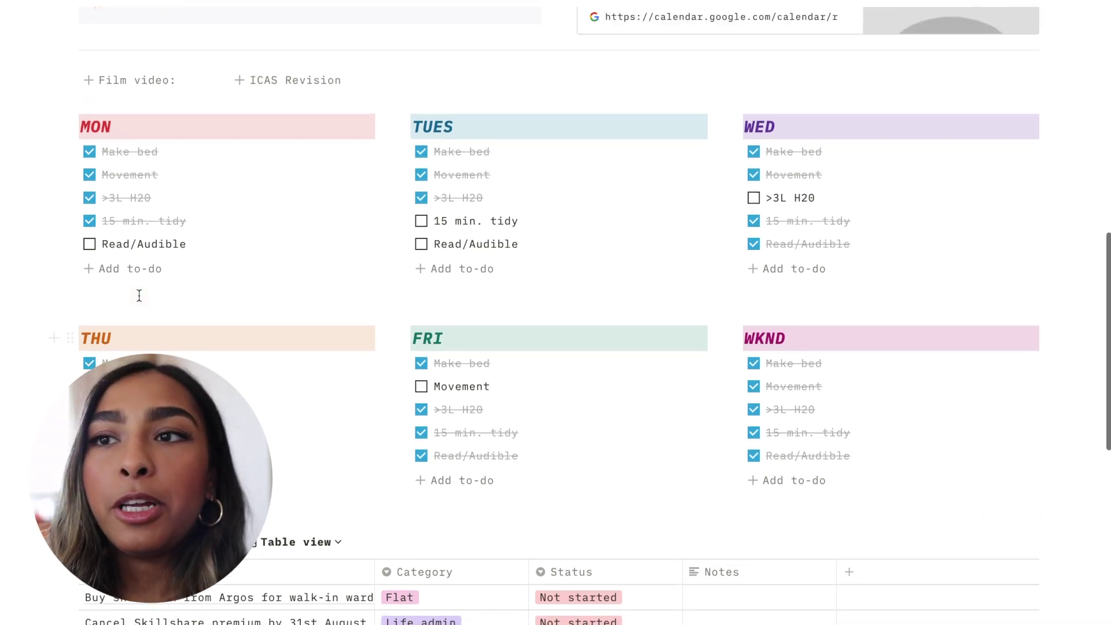
{"action": "scroll", "coordinate": [139, 296], "scroll_direction": "down", "scroll_amount": 6}
{"action": "scroll", "coordinate": [142, 297], "scroll_direction": "up", "scroll_amount": 7}
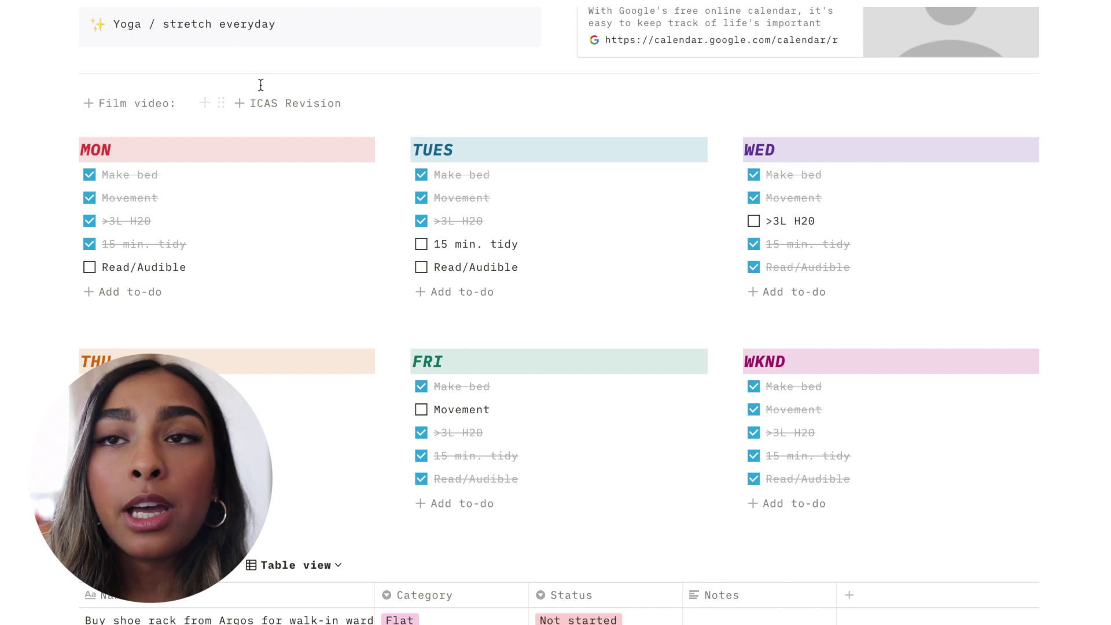
{"action": "scroll", "coordinate": [285, 206], "scroll_direction": "down", "scroll_amount": 3}
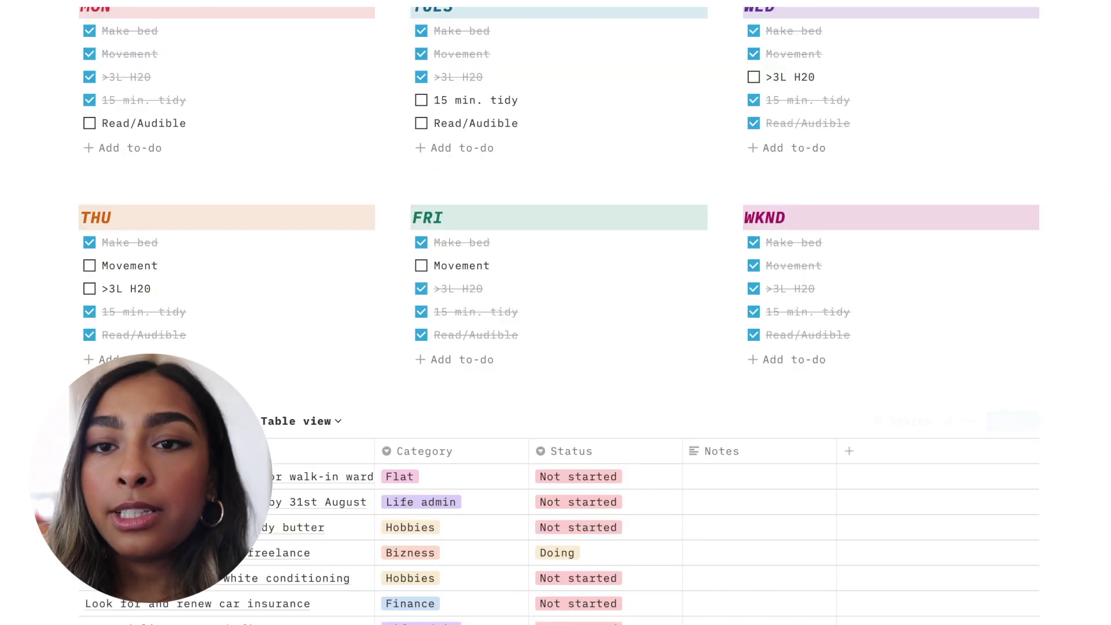
{"action": "scroll", "coordinate": [159, 263], "scroll_direction": "up", "scroll_amount": 3}
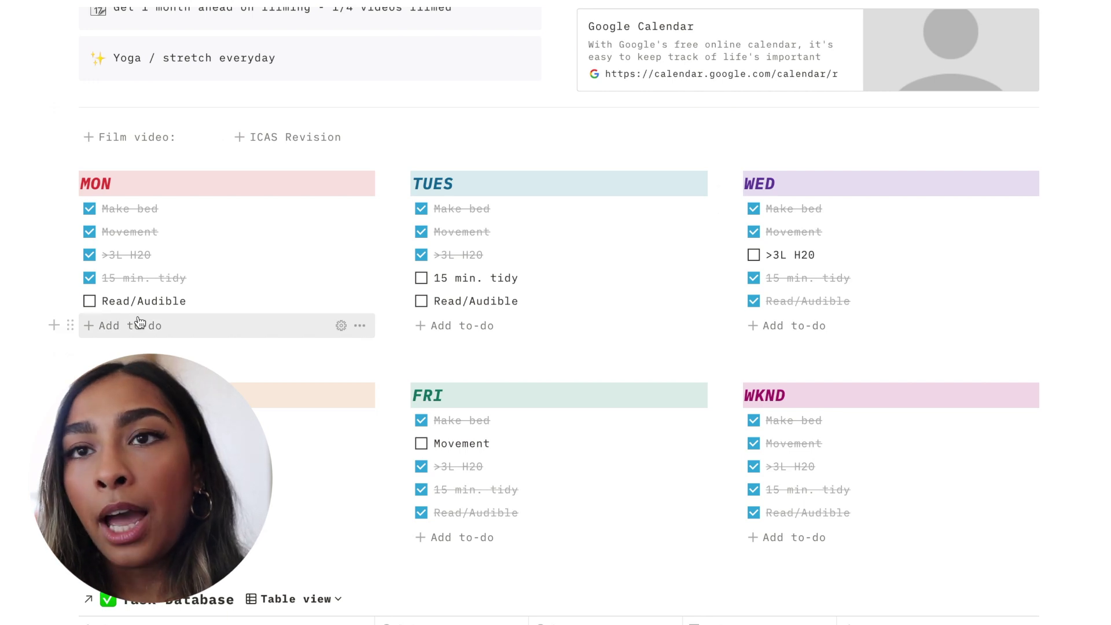
{"action": "scroll", "coordinate": [208, 283], "scroll_direction": "up", "scroll_amount": 1}
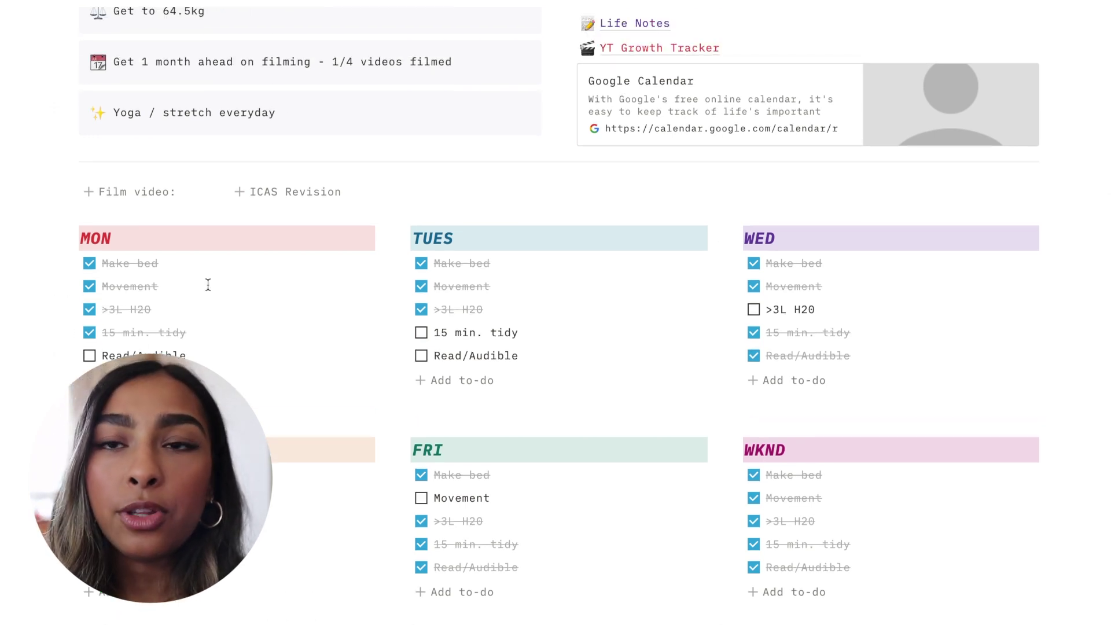
{"action": "scroll", "coordinate": [208, 284], "scroll_direction": "down", "scroll_amount": 10}
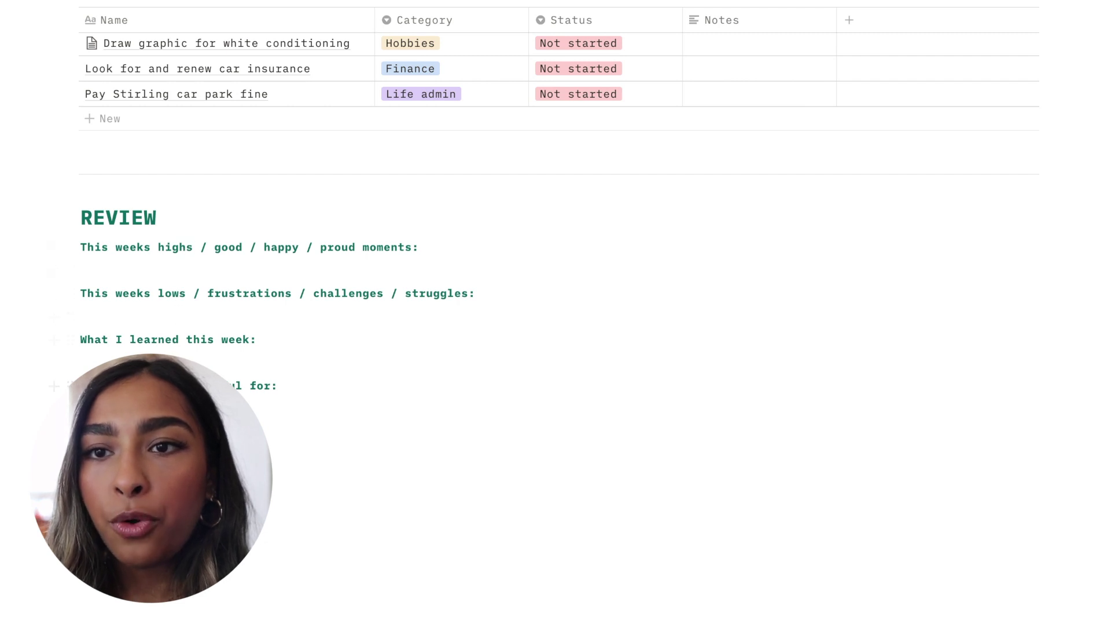
{"action": "scroll", "coordinate": [275, 399], "scroll_direction": "up", "scroll_amount": 20}
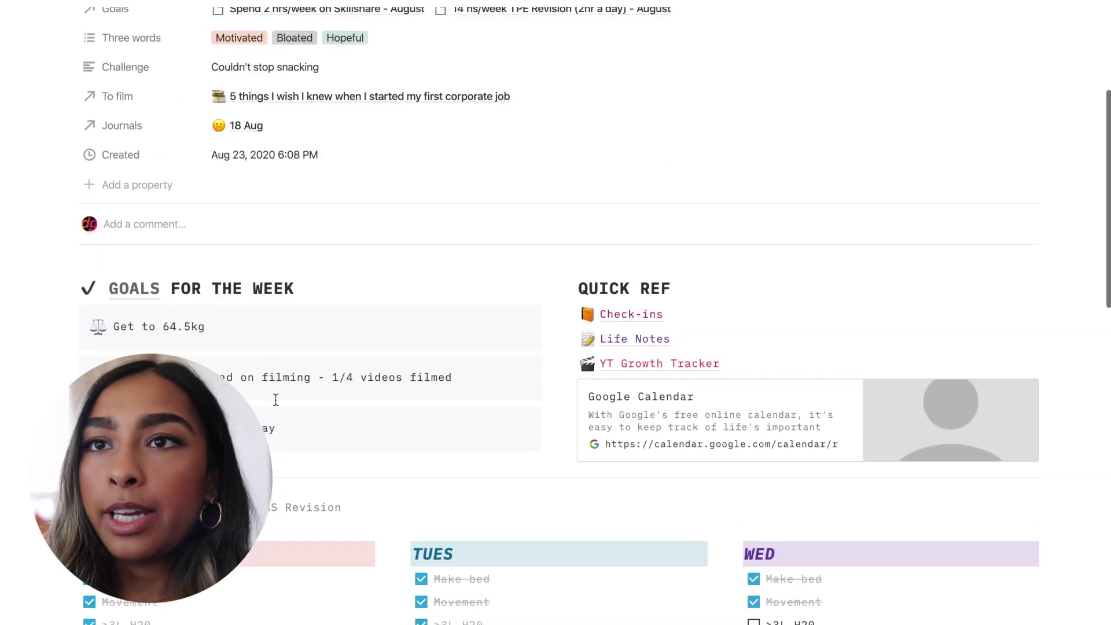
Step: Return to Personal Dash, open Goals Planner and turn on Full width
{"action": "left_click", "coordinate": [222, 8]}
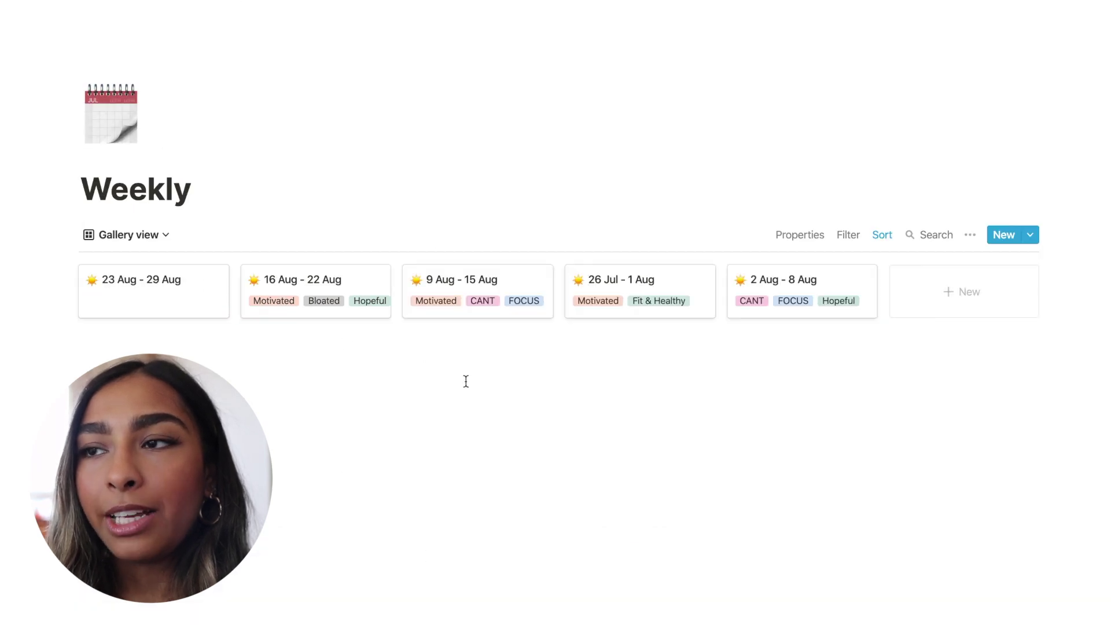
{"action": "left_click", "coordinate": [131, 18]}
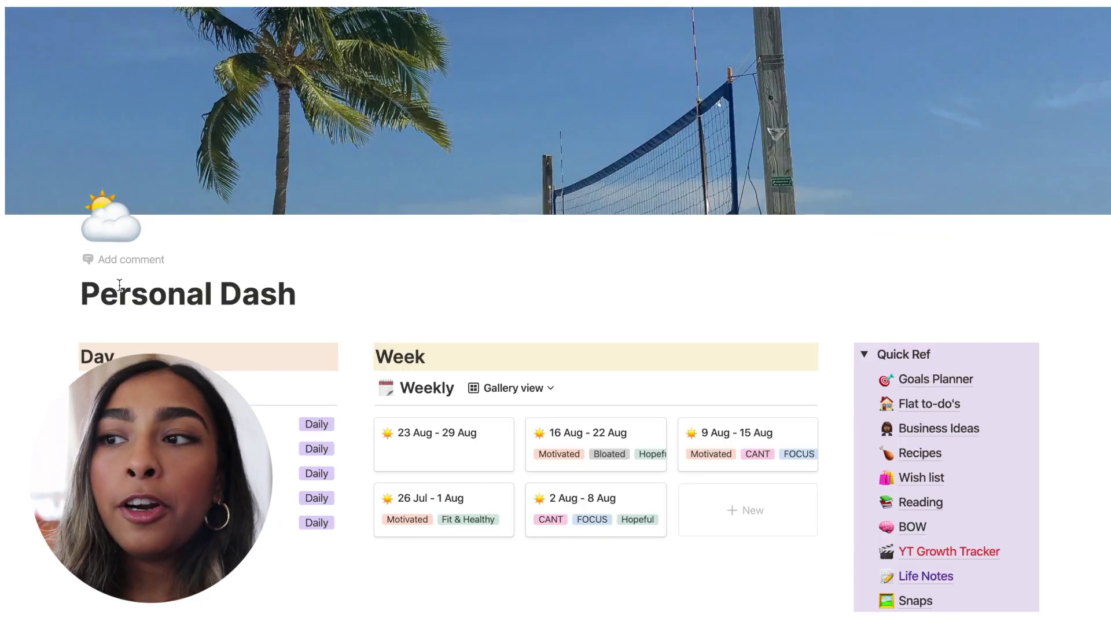
{"action": "scroll", "coordinate": [646, 427], "scroll_direction": "down", "scroll_amount": 3}
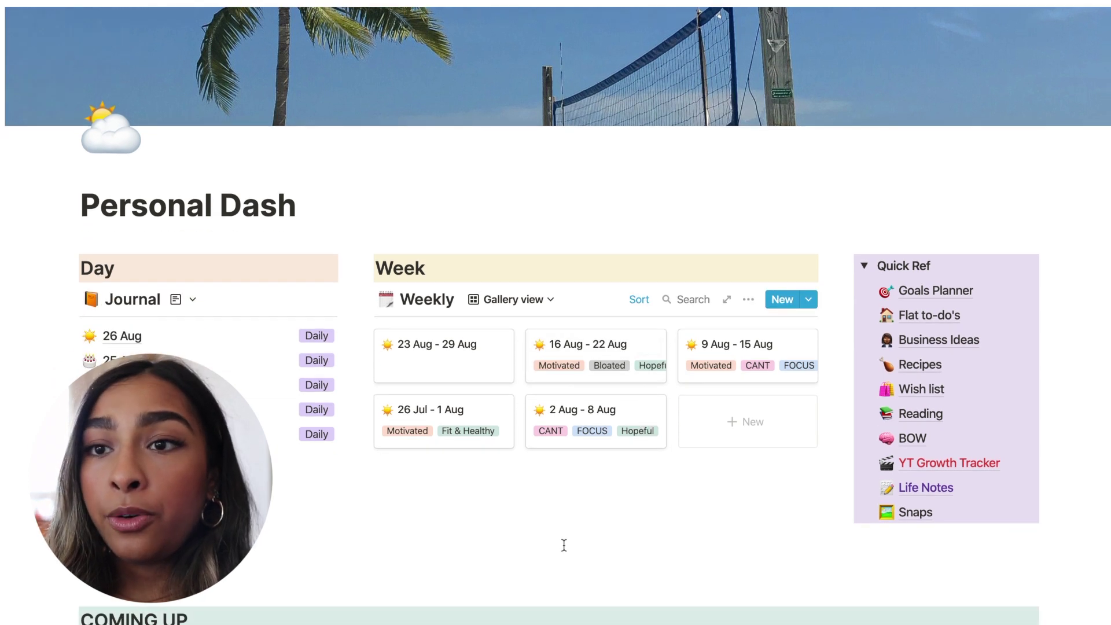
{"action": "left_click", "coordinate": [939, 291]}
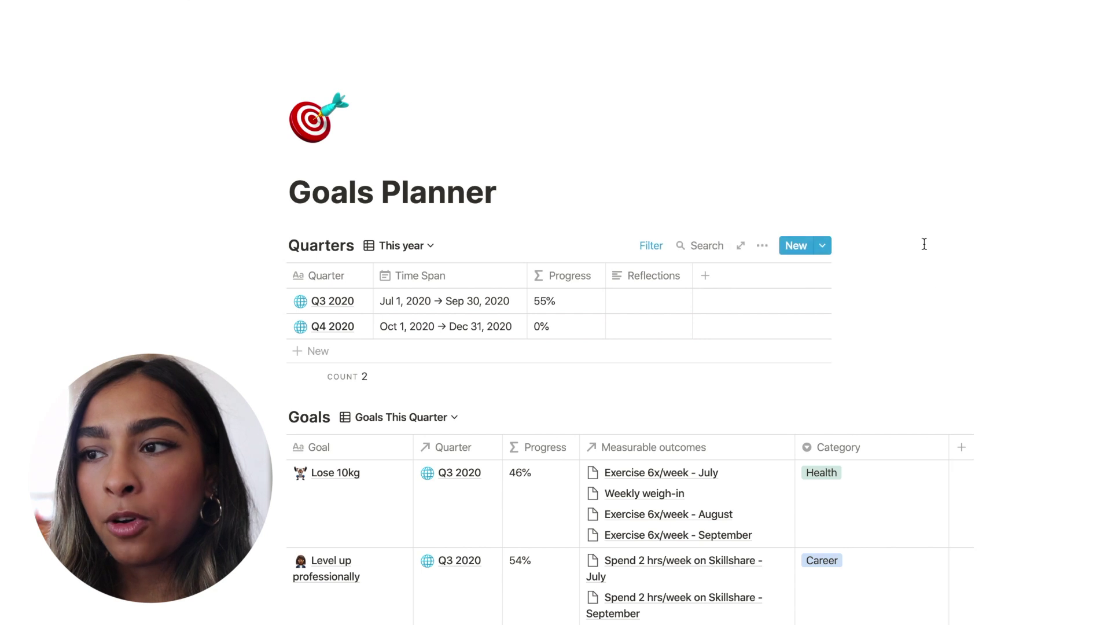
{"action": "left_click", "coordinate": [1081, 16]}
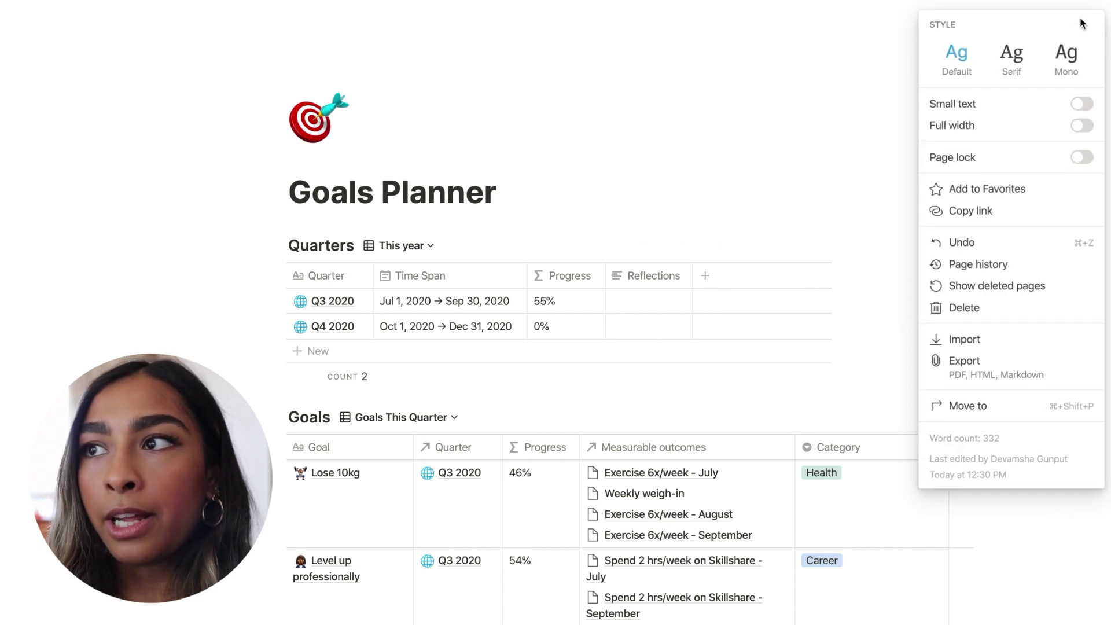
{"action": "left_click", "coordinate": [1082, 125]}
{"action": "left_click", "coordinate": [581, 238]}
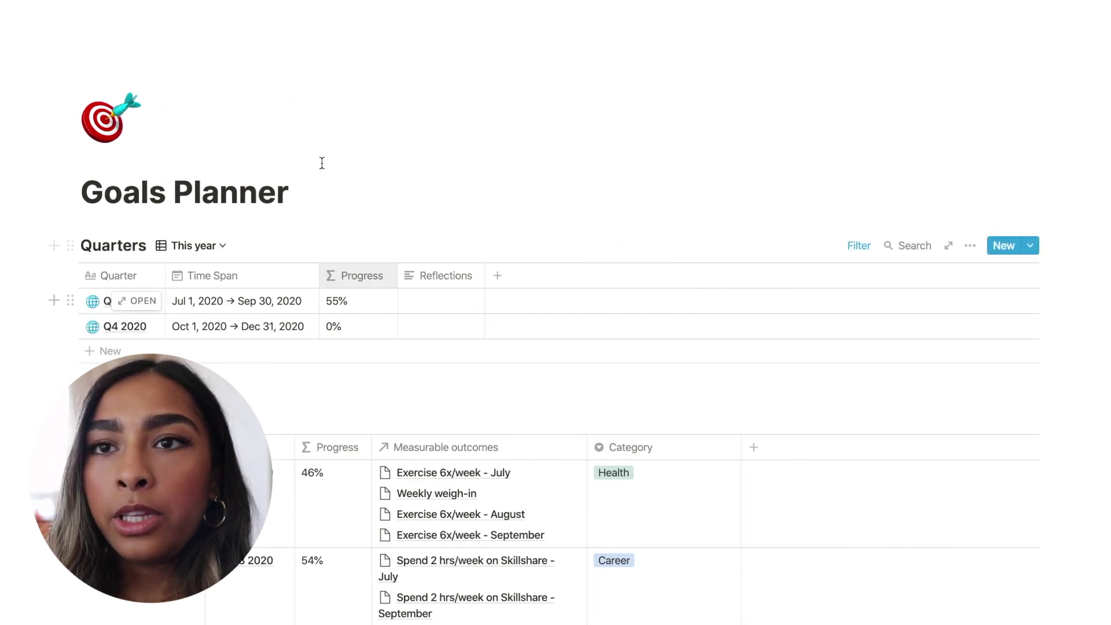
{"action": "scroll", "coordinate": [246, 398], "scroll_direction": "down", "scroll_amount": 1}
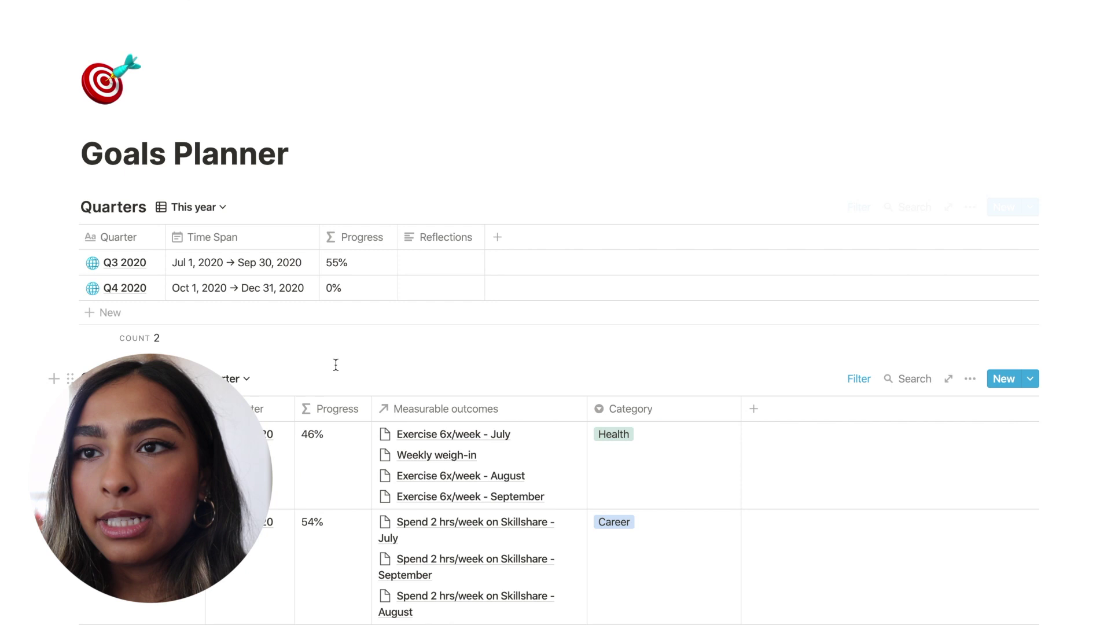
{"action": "scroll", "coordinate": [359, 364], "scroll_direction": "down", "scroll_amount": 2}
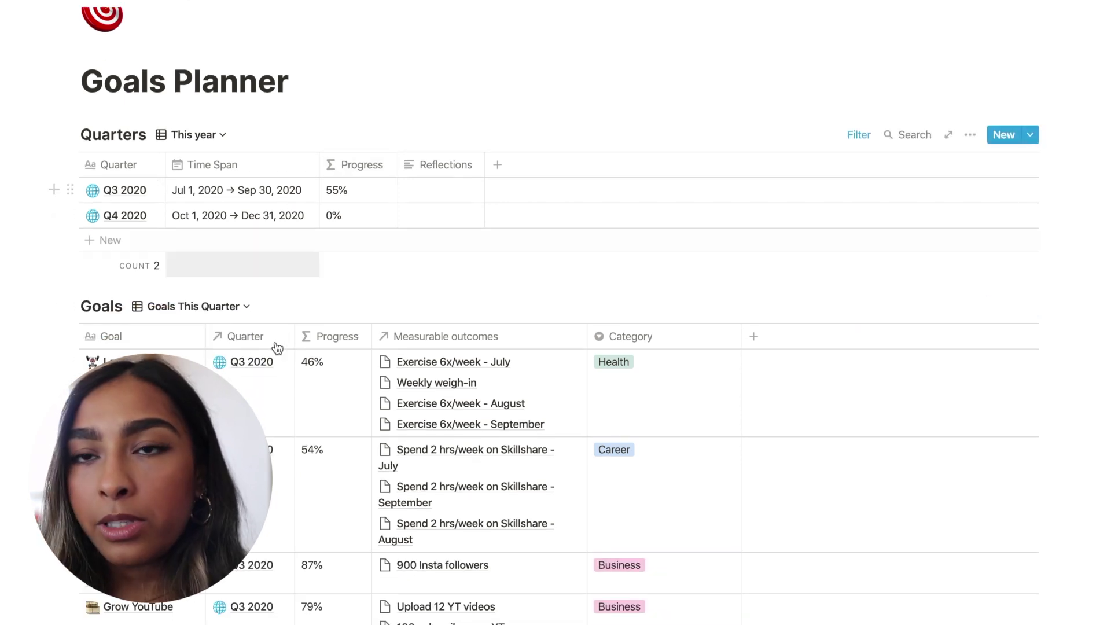
{"action": "scroll", "coordinate": [238, 174], "scroll_direction": "down", "scroll_amount": 5}
{"action": "scroll", "coordinate": [355, 523], "scroll_direction": "down", "scroll_amount": 10}
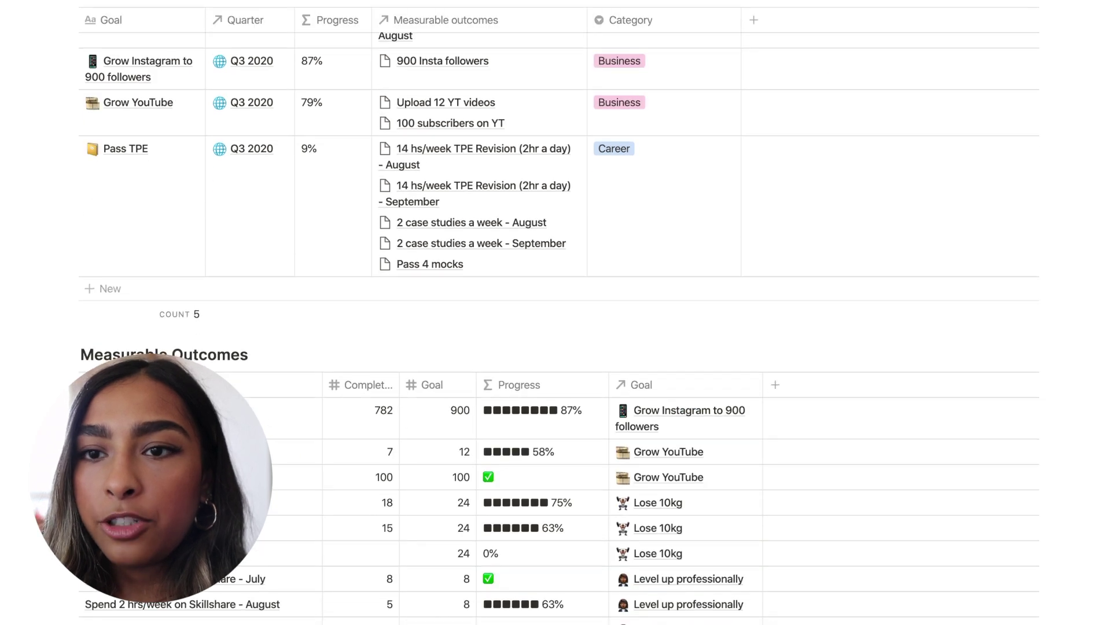
{"action": "scroll", "coordinate": [180, 158], "scroll_direction": "up", "scroll_amount": 10}
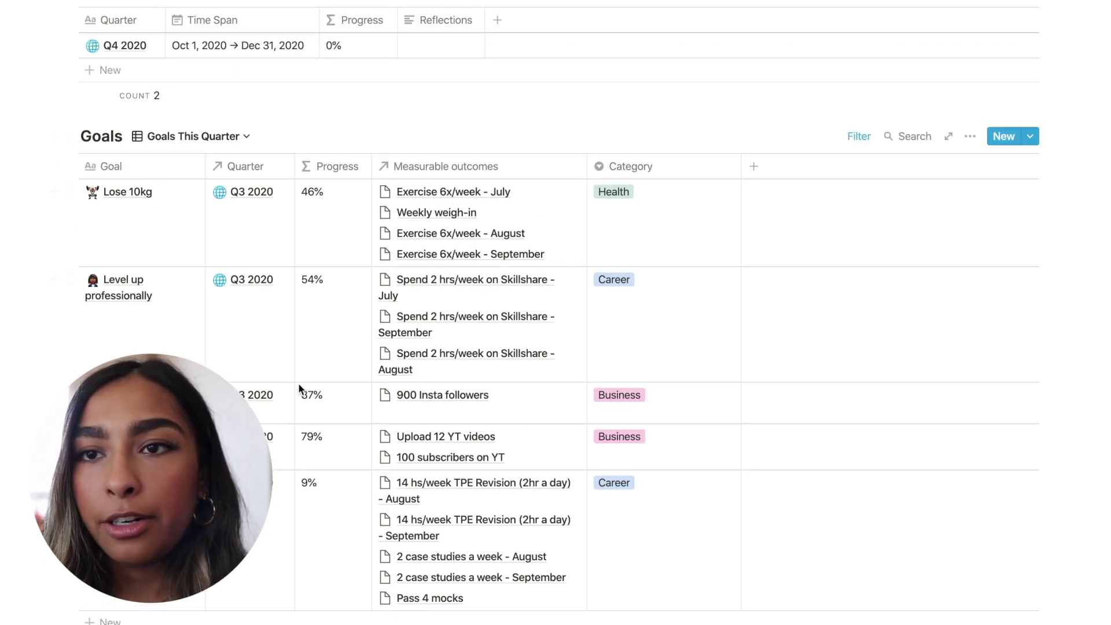
{"action": "scroll", "coordinate": [348, 168], "scroll_direction": "down", "scroll_amount": 1}
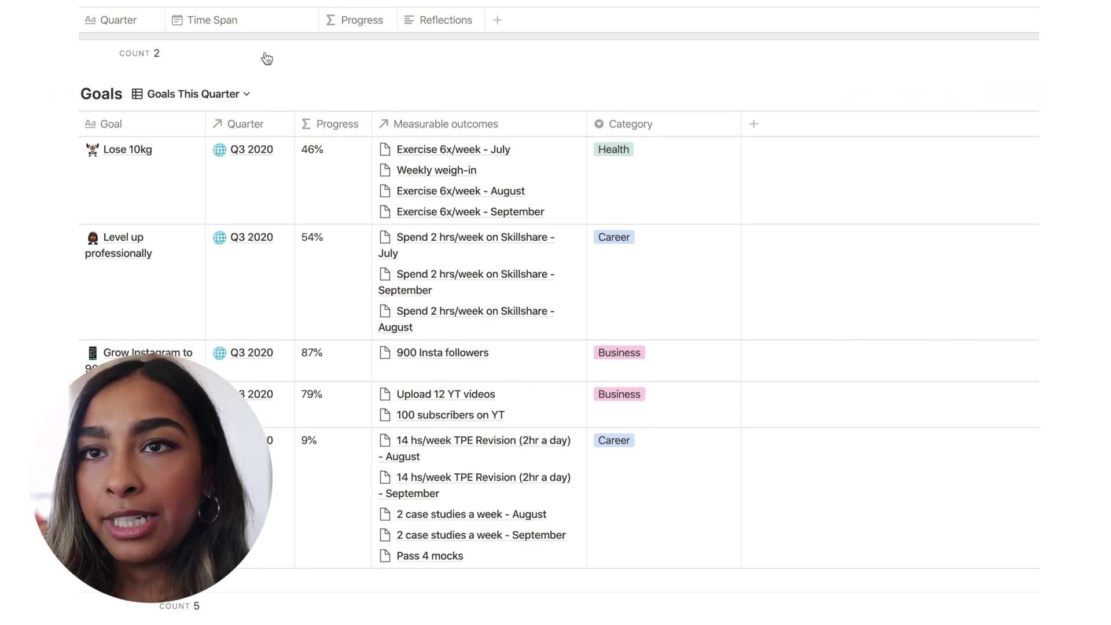
{"action": "left_click", "coordinate": [191, 94]}
{"action": "left_click", "coordinate": [158, 174]}
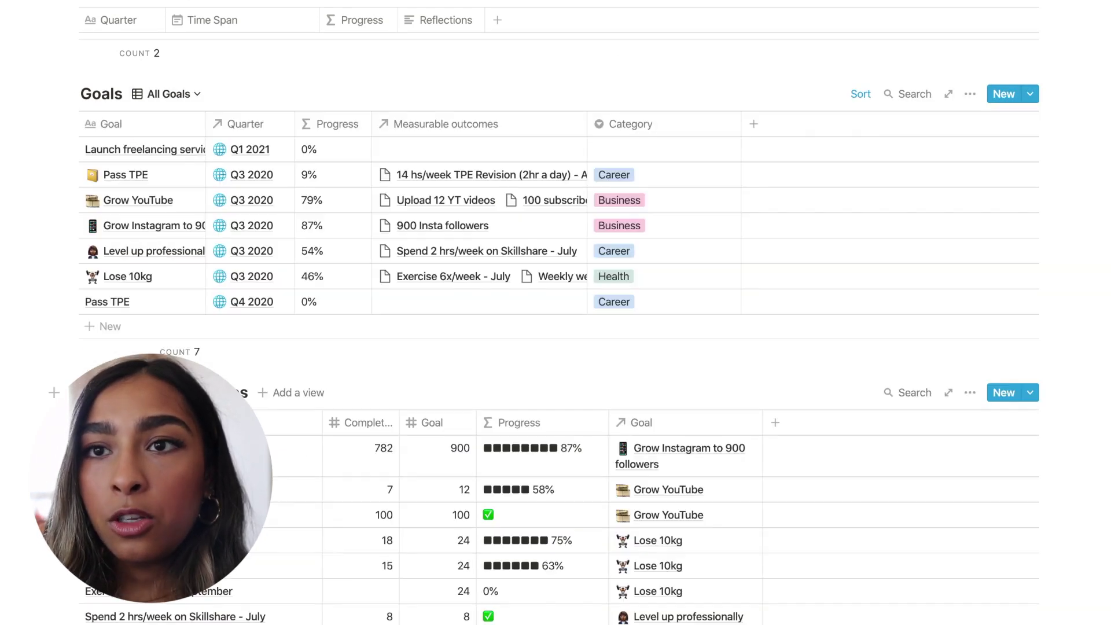
{"action": "scroll", "coordinate": [168, 290], "scroll_direction": "up", "scroll_amount": 2}
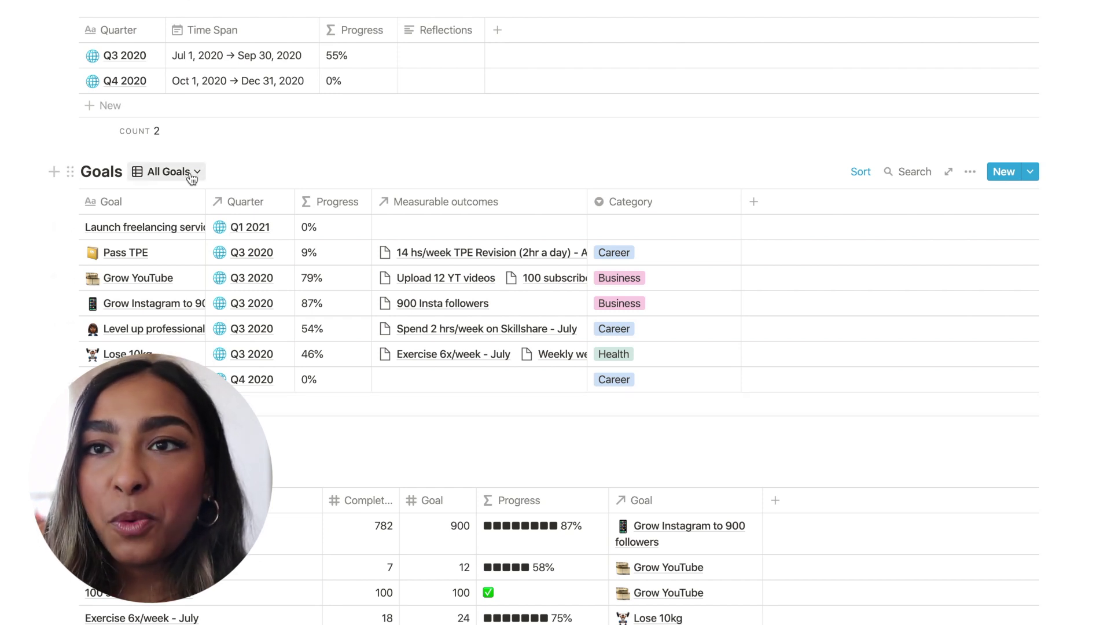
{"action": "scroll", "coordinate": [300, 440], "scroll_direction": "down", "scroll_amount": 3}
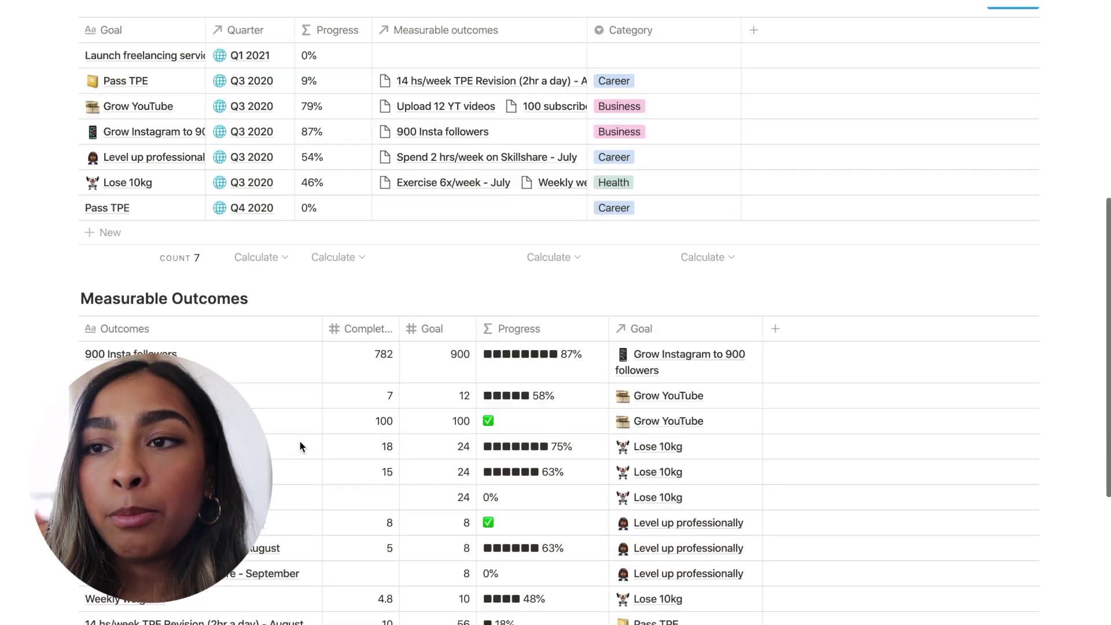
{"action": "scroll", "coordinate": [433, 225], "scroll_direction": "down", "scroll_amount": 2}
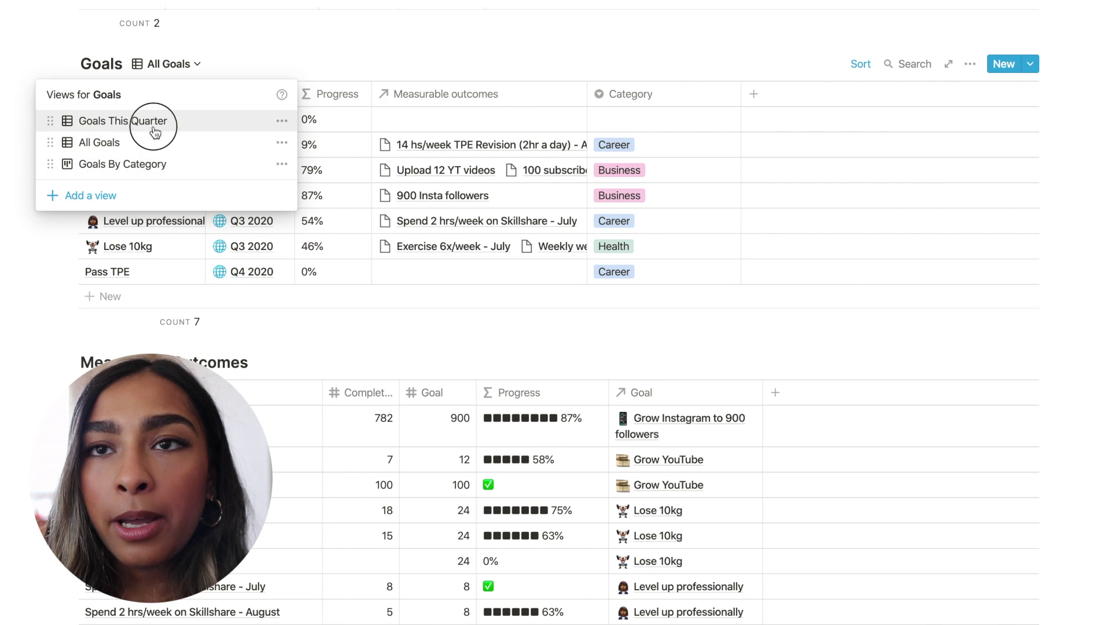
{"action": "left_click", "coordinate": [154, 121]}
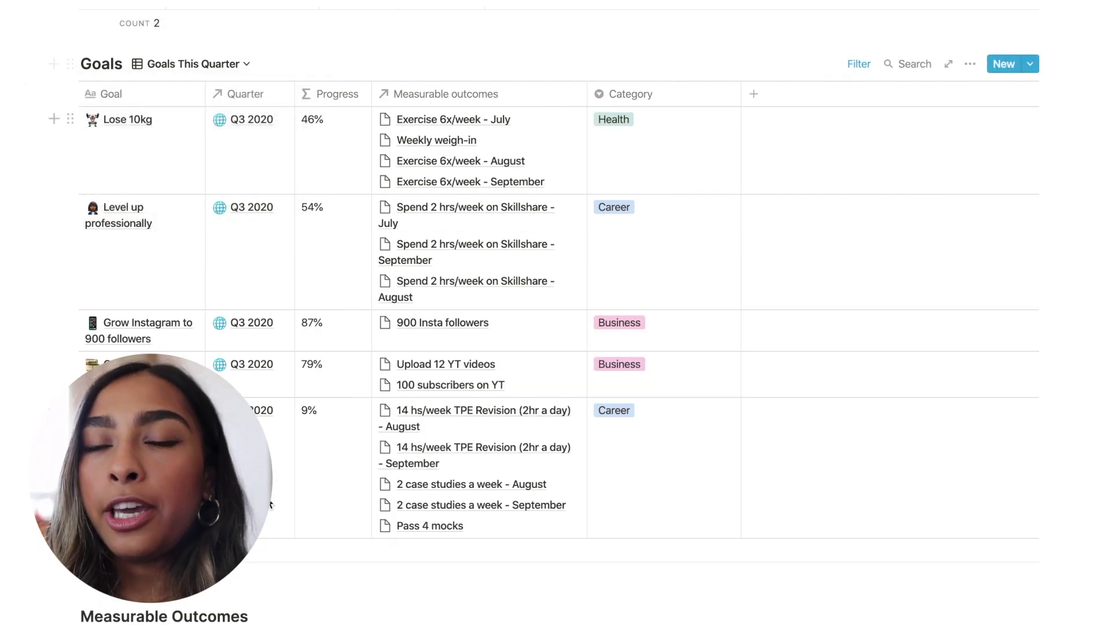
{"action": "left_click", "coordinate": [243, 65]}
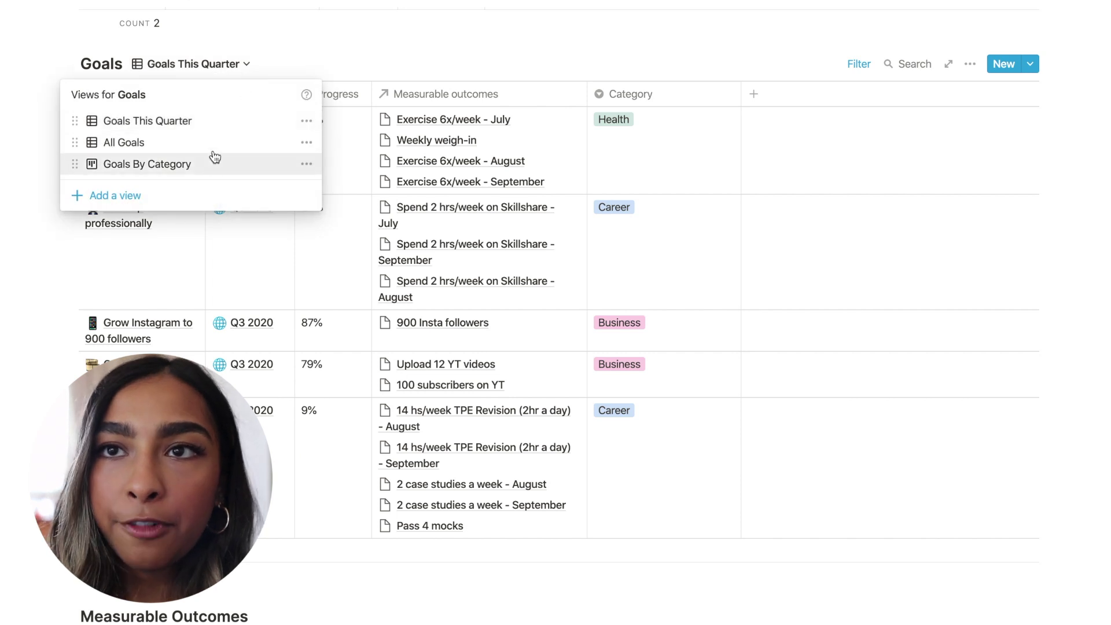
{"action": "left_click", "coordinate": [249, 64]}
{"action": "left_click", "coordinate": [248, 64]}
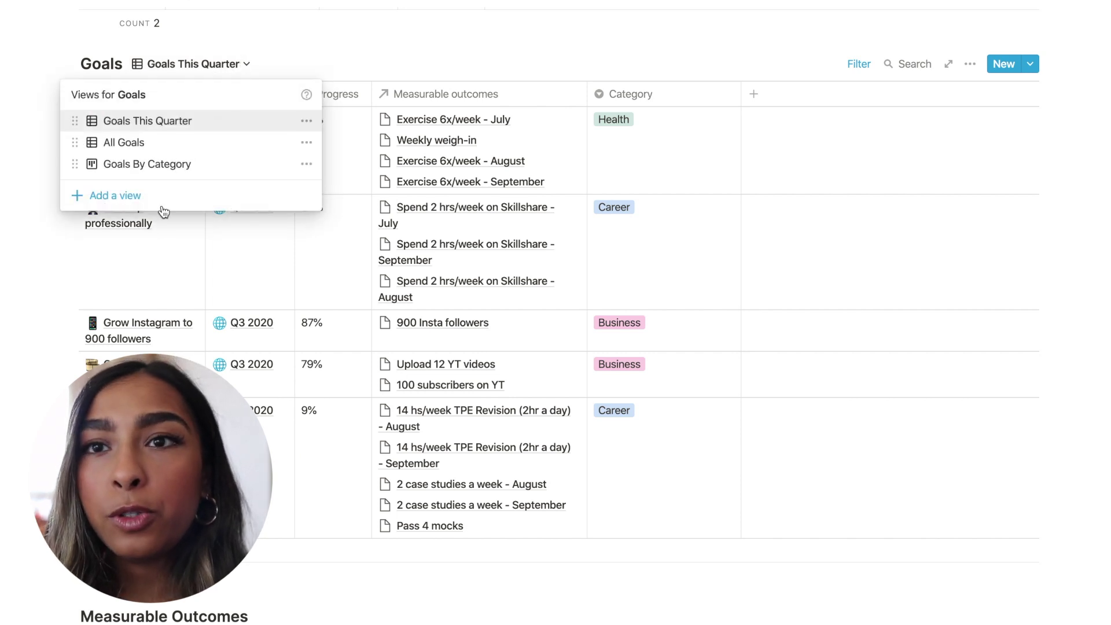
{"action": "left_click", "coordinate": [109, 194]}
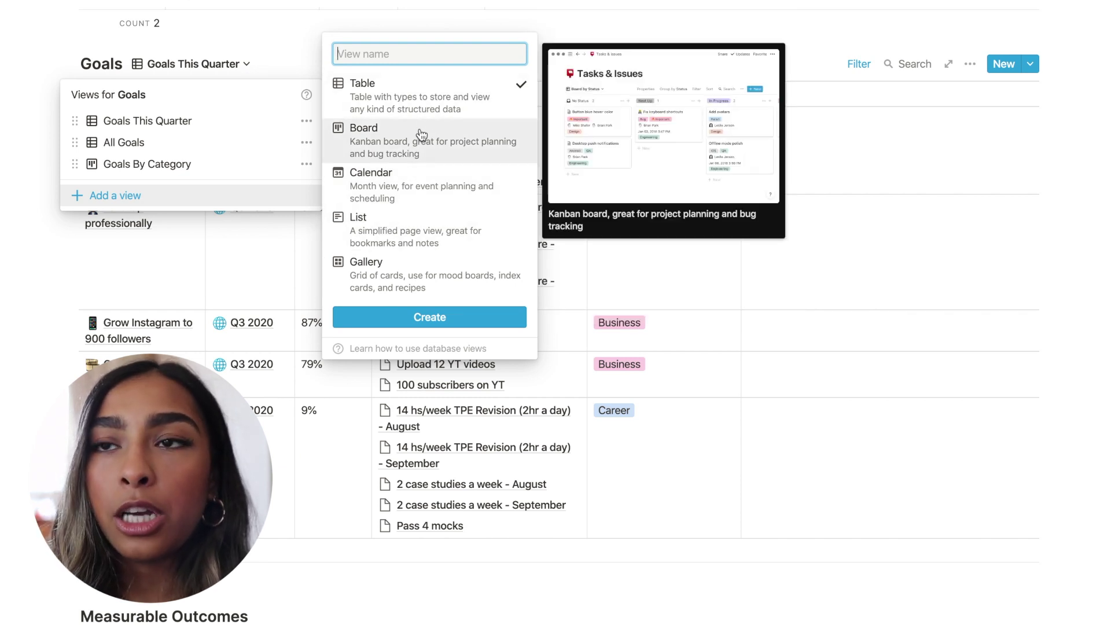
{"action": "left_click", "coordinate": [209, 227]}
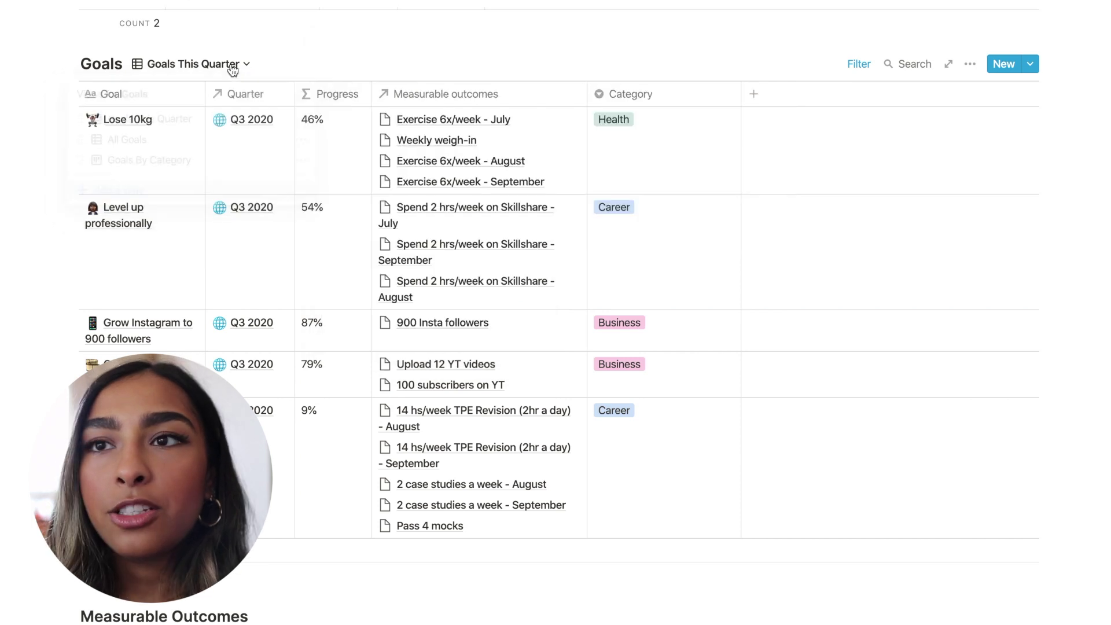
{"action": "scroll", "coordinate": [426, 267], "scroll_direction": "down", "scroll_amount": 5}
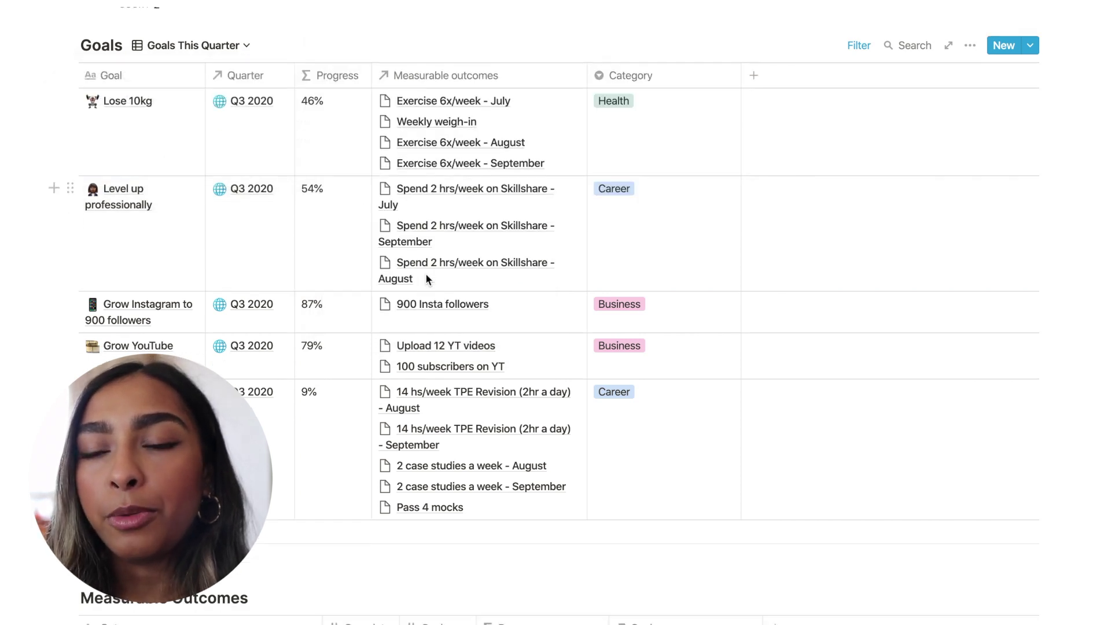
{"action": "scroll", "coordinate": [285, 258], "scroll_direction": "up", "scroll_amount": 5}
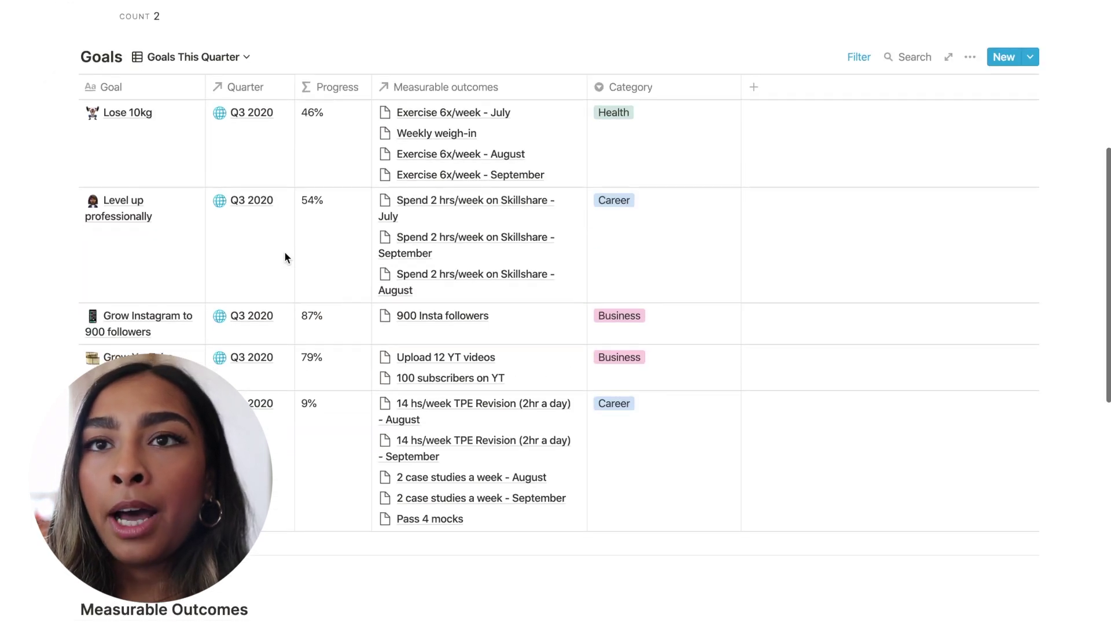
{"action": "scroll", "coordinate": [171, 165], "scroll_direction": "down", "scroll_amount": 3}
{"action": "scroll", "coordinate": [172, 165], "scroll_direction": "down", "scroll_amount": 5}
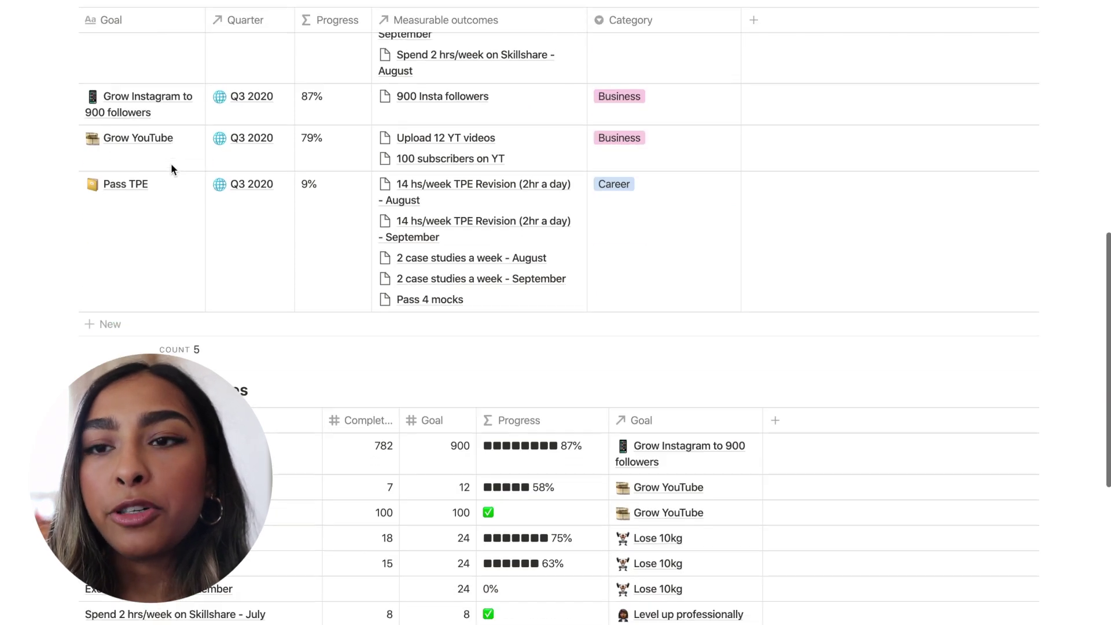
{"action": "scroll", "coordinate": [173, 169], "scroll_direction": "down", "scroll_amount": 1}
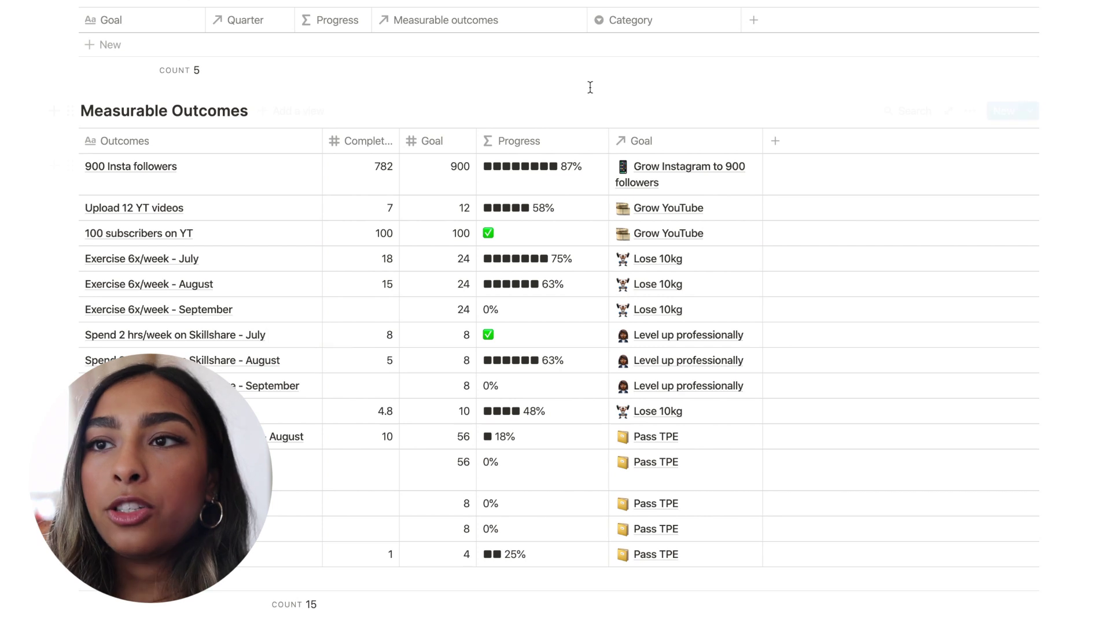
{"action": "scroll", "coordinate": [540, 558], "scroll_direction": "up", "scroll_amount": 1}
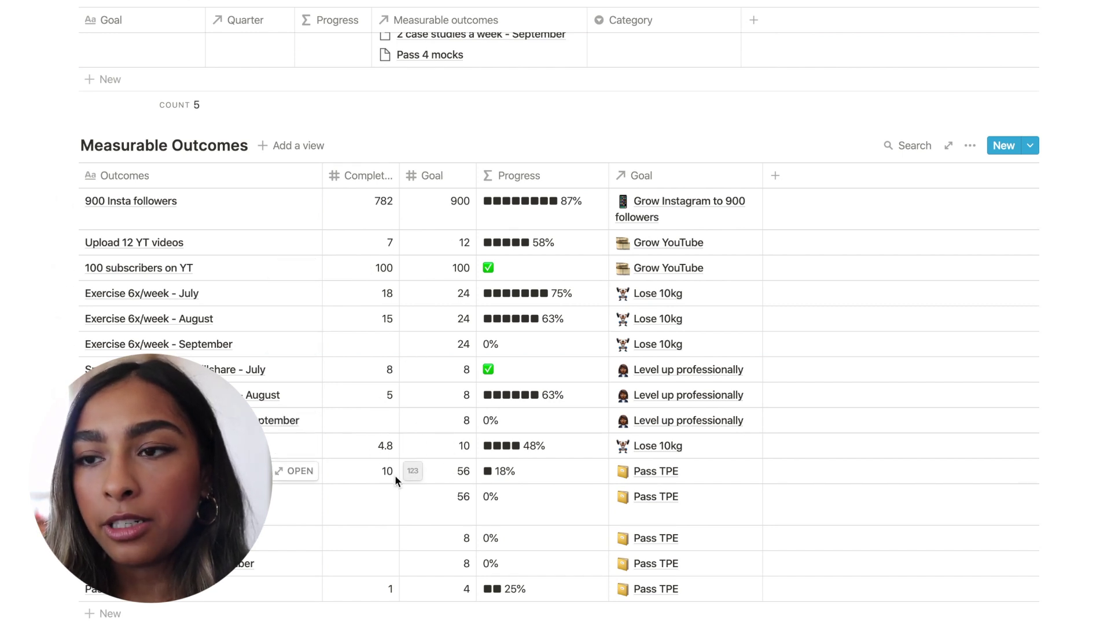
{"action": "scroll", "coordinate": [555, 197], "scroll_direction": "up", "scroll_amount": 2}
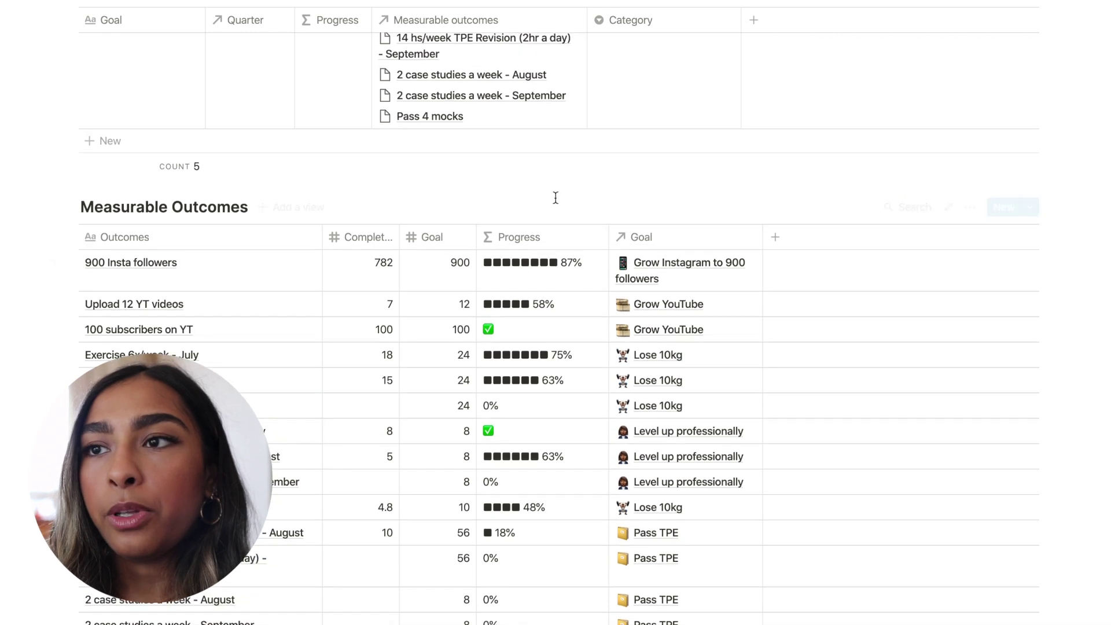
{"action": "scroll", "coordinate": [648, 347], "scroll_direction": "up", "scroll_amount": 5}
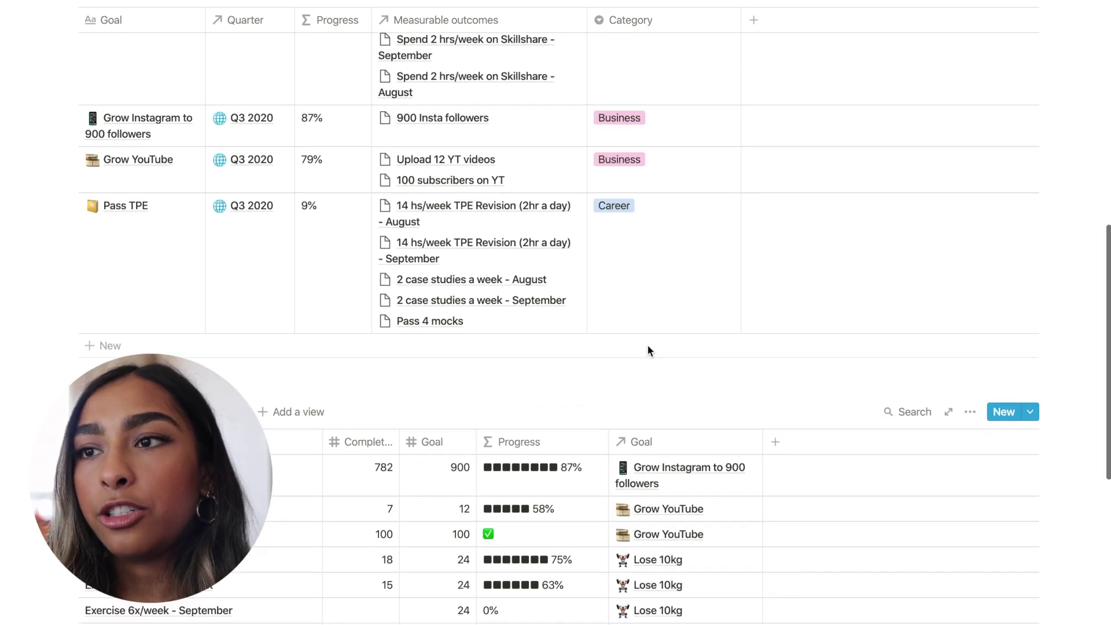
{"action": "scroll", "coordinate": [648, 348], "scroll_direction": "up", "scroll_amount": 3}
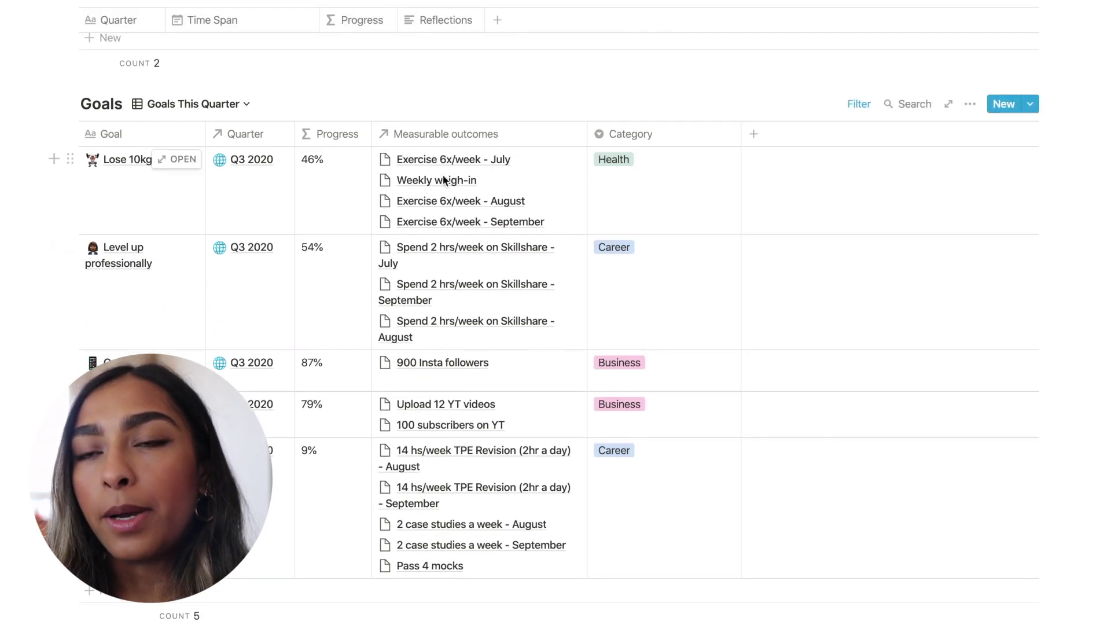
{"action": "scroll", "coordinate": [345, 513], "scroll_direction": "up", "scroll_amount": 5}
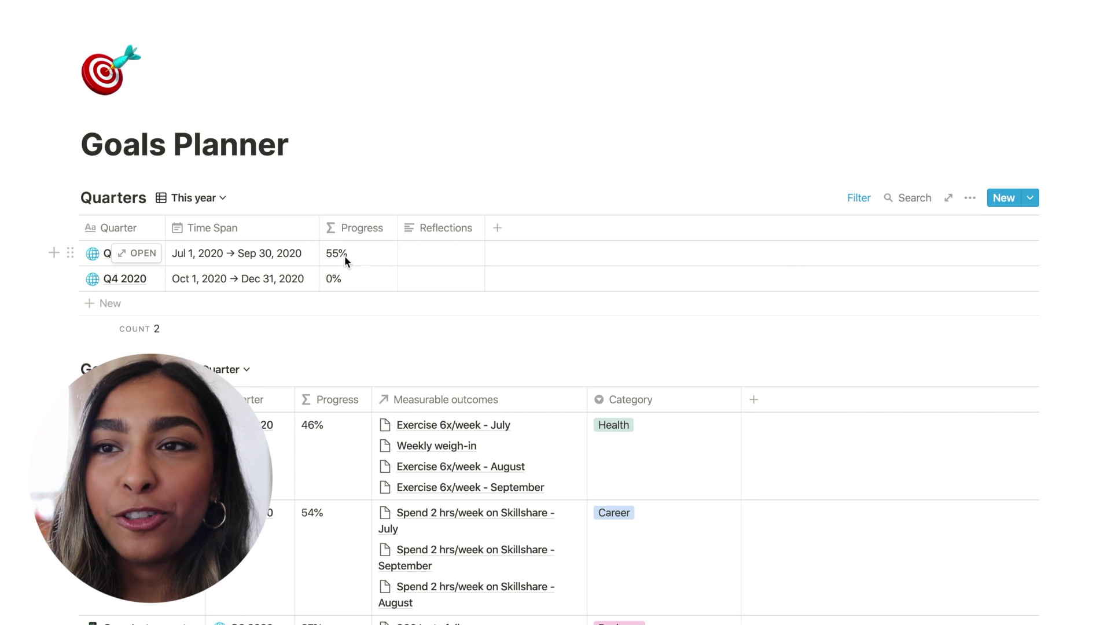
Step: Return from Goals Planner to Personal Dash, with its Day, Week gallery and Quick Ref links
{"action": "mouse_move", "coordinate": [308, 336]}
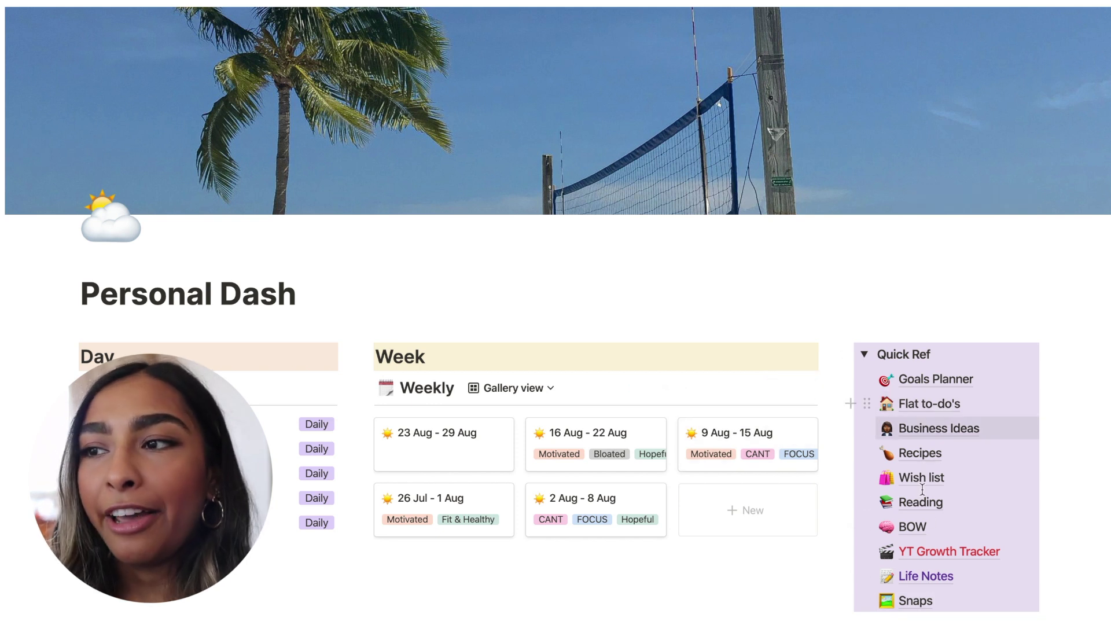
Step: Open Flat to-do's from Quick Ref and scroll to its Status-grouped board
{"action": "scroll", "coordinate": [917, 579], "scroll_direction": "down", "scroll_amount": 2}
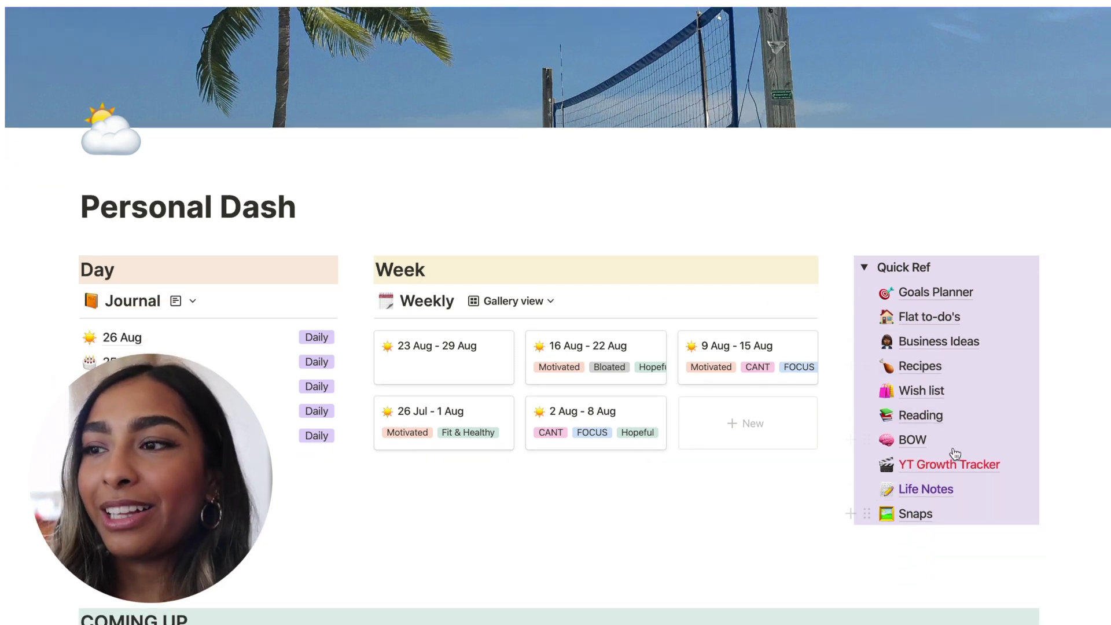
{"action": "left_click", "coordinate": [946, 323]}
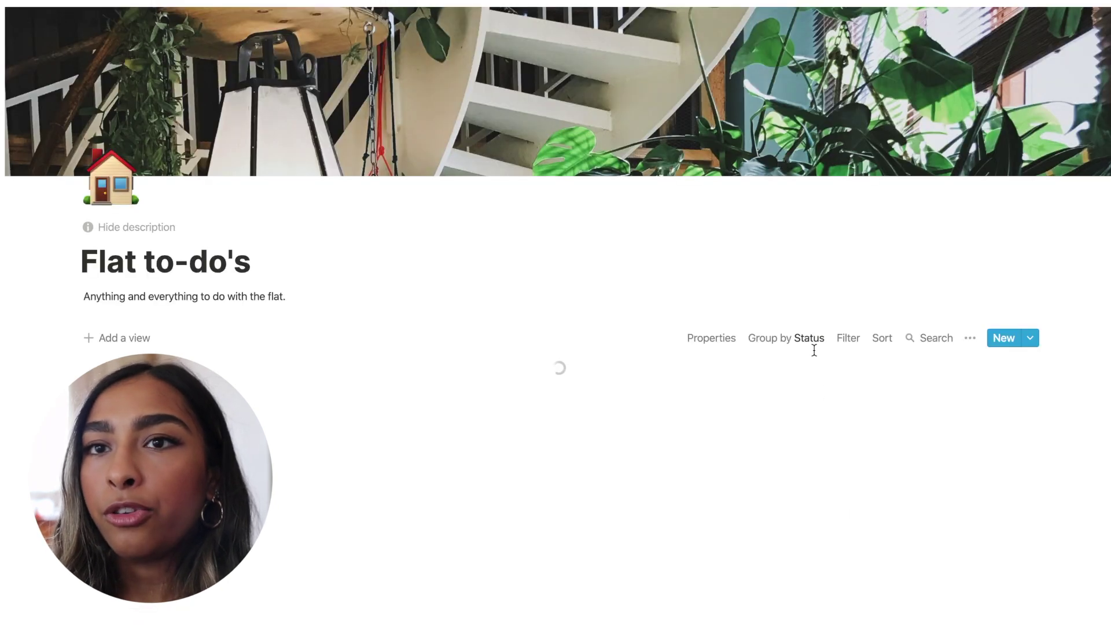
{"action": "scroll", "coordinate": [814, 351], "scroll_direction": "down", "scroll_amount": 8}
{"action": "scroll", "coordinate": [814, 350], "scroll_direction": "up", "scroll_amount": 4}
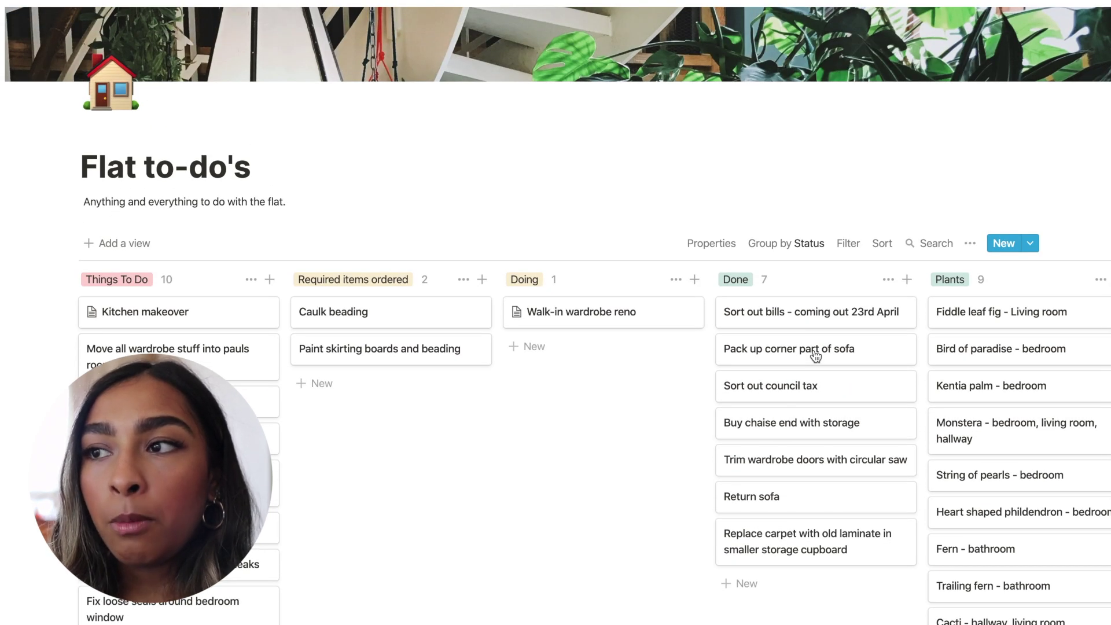
{"action": "scroll", "coordinate": [815, 355], "scroll_direction": "down", "scroll_amount": 3}
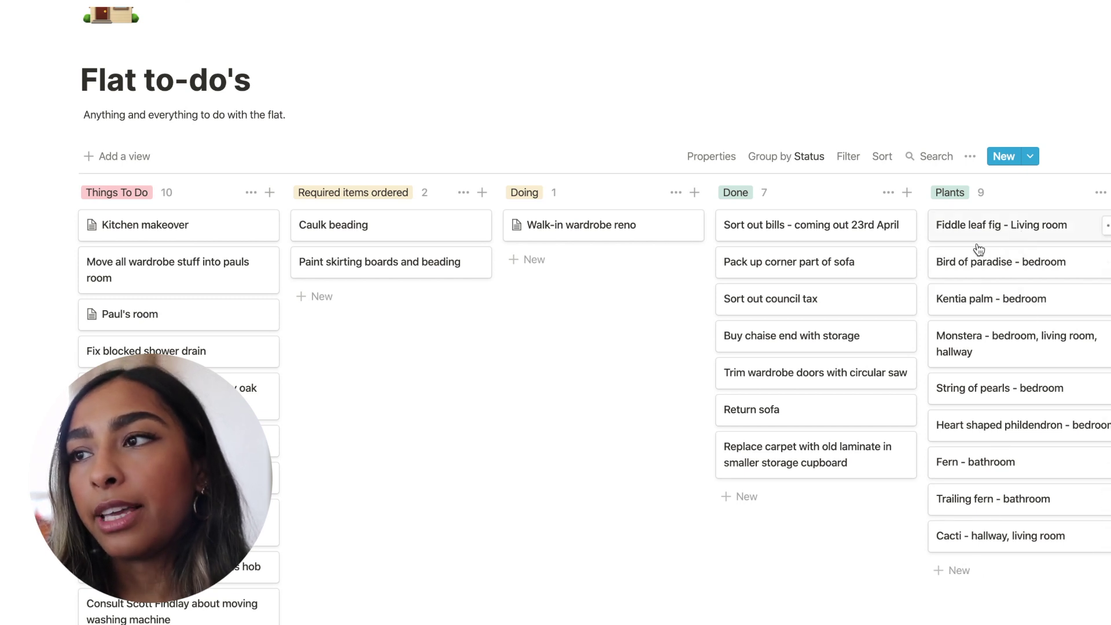
Step: Open the Kitchen makeover card and delete its Checklist heading
{"action": "left_click", "coordinate": [161, 225]}
{"action": "scroll", "coordinate": [427, 266], "scroll_direction": "down", "scroll_amount": 2}
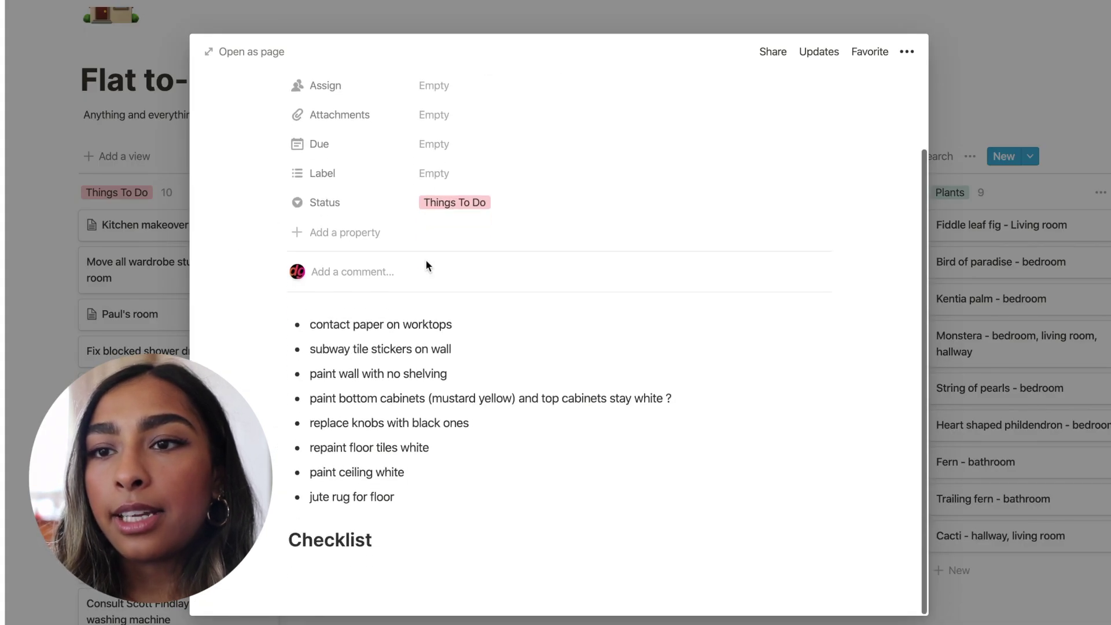
{"action": "double_click", "coordinate": [358, 540]}
{"action": "left_click", "coordinate": [279, 541]}
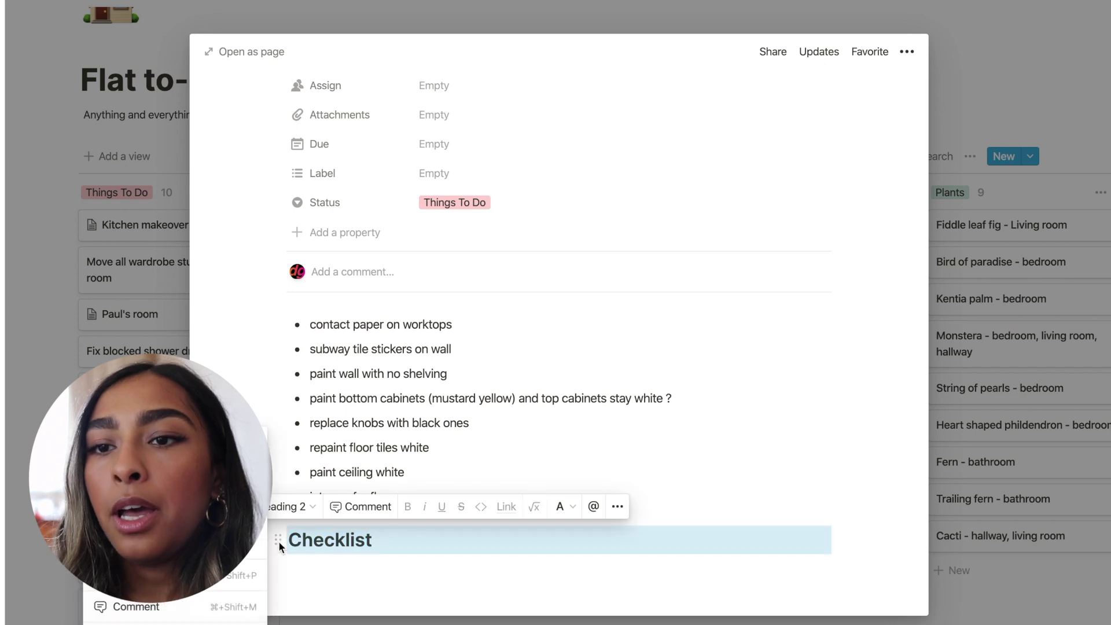
{"action": "key", "text": "Delete"}
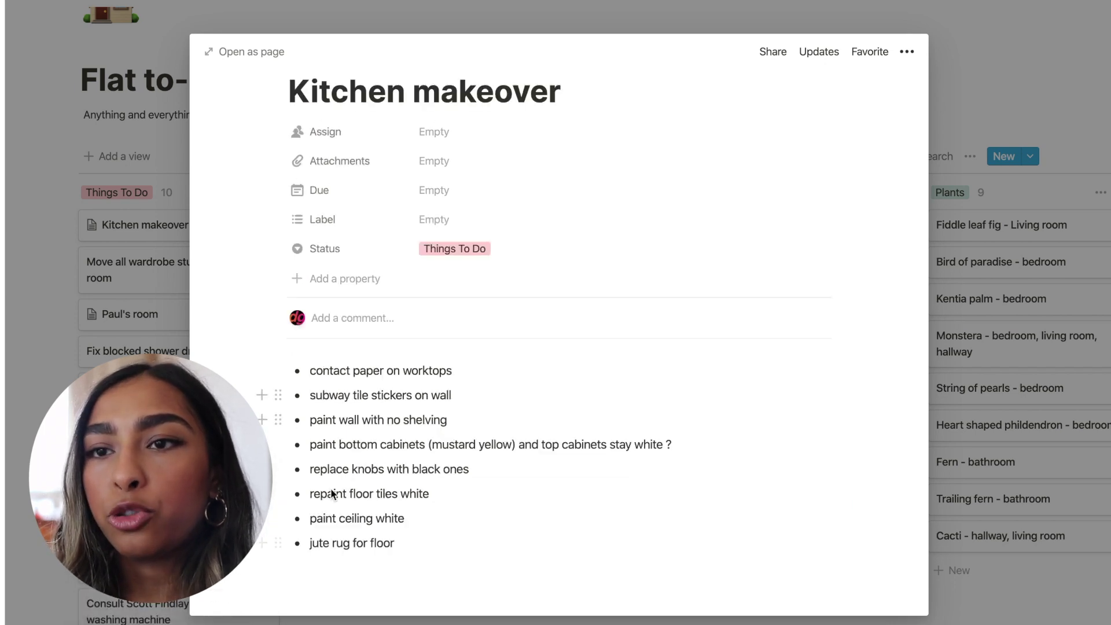
Step: Turn the card's eight bullet points into unticked to-do checkboxes
{"action": "left_click_drag", "start_coordinate": [397, 548], "coordinate": [316, 350]}
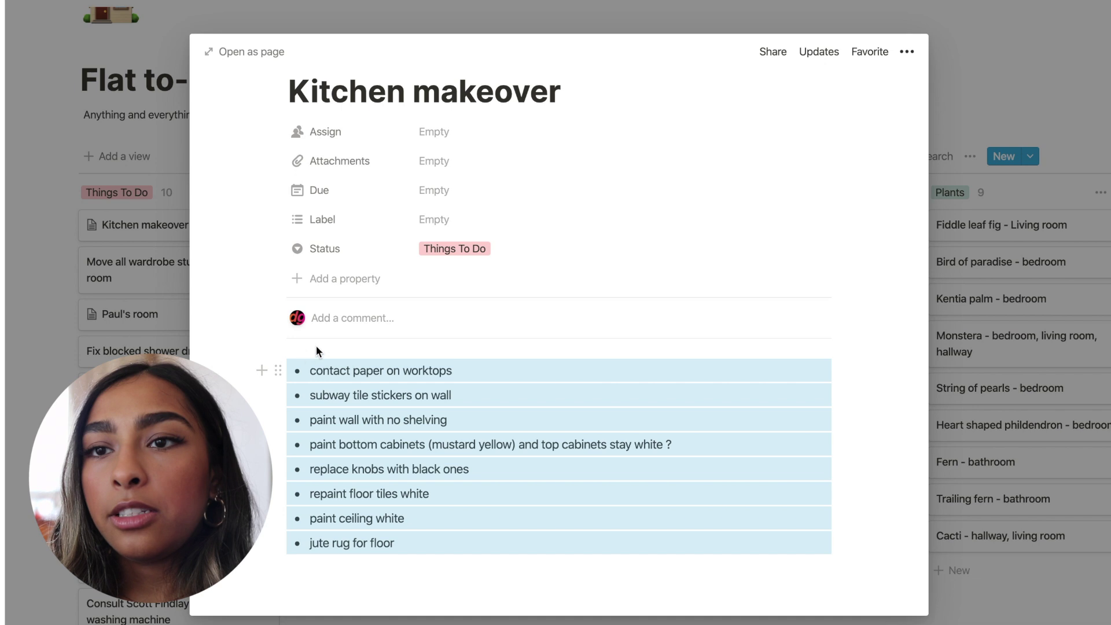
{"action": "left_click", "coordinate": [279, 372]}
{"action": "mouse_move", "coordinate": [250, 379]}
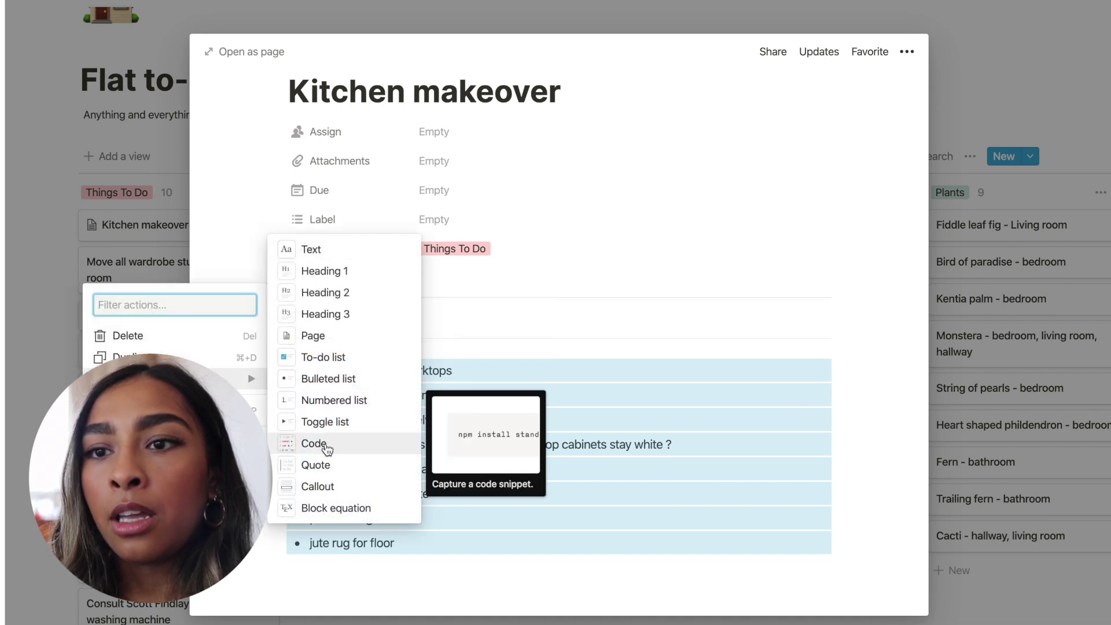
{"action": "left_click", "coordinate": [339, 355]}
{"action": "left_click", "coordinate": [390, 396]}
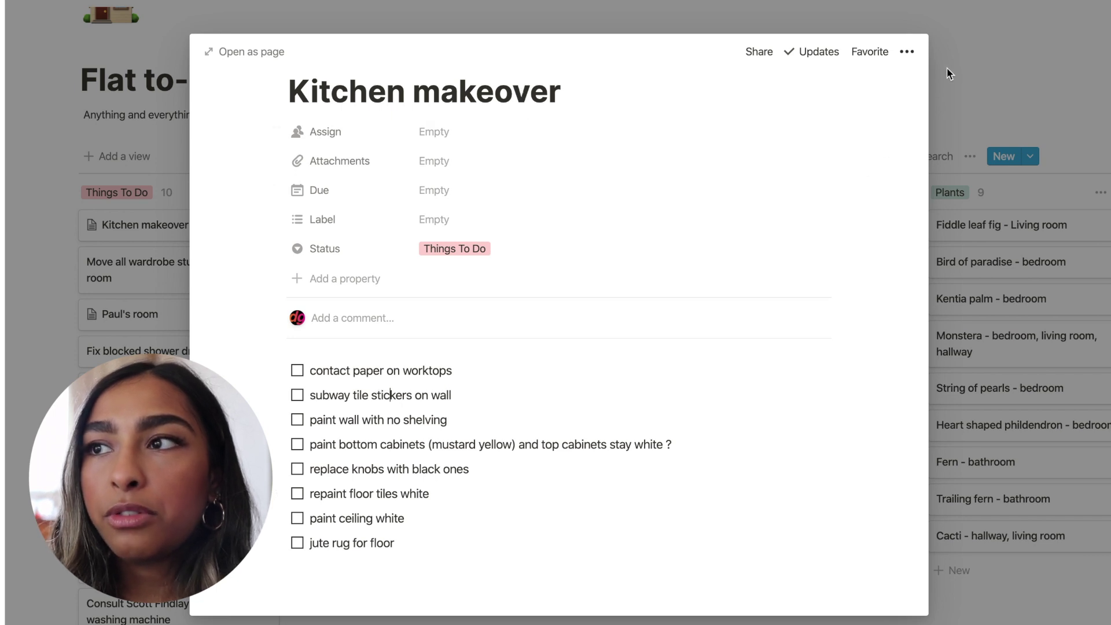
Step: Move the wardrobe card to Done and add a List view that shows Status
{"action": "left_click", "coordinate": [977, 107]}
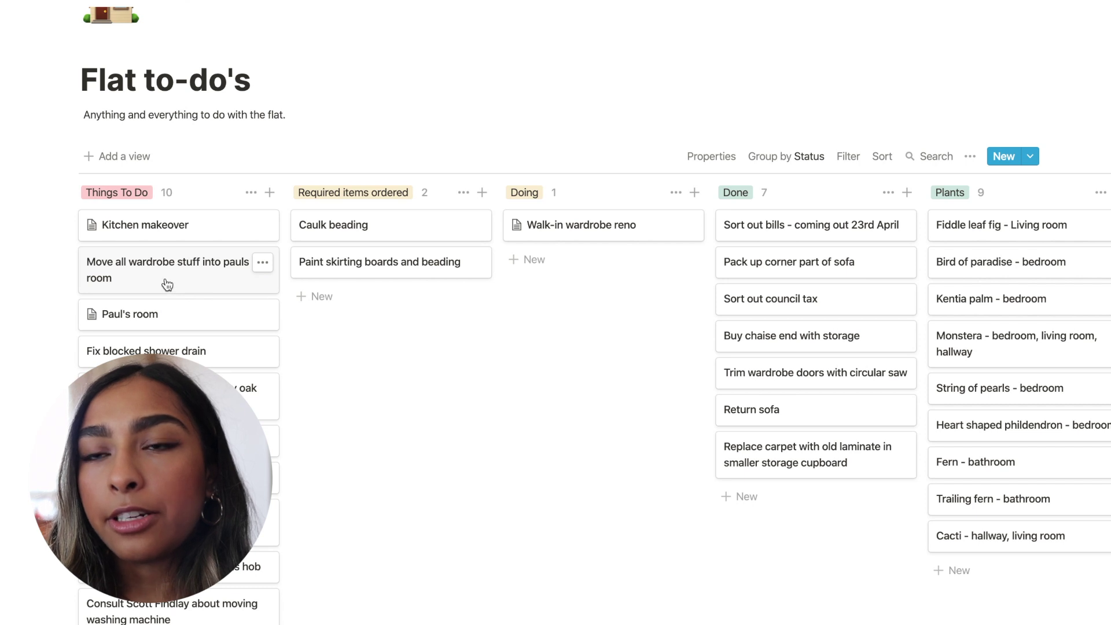
{"action": "left_click_drag", "start_coordinate": [167, 284], "coordinate": [826, 303]}
{"action": "left_click", "coordinate": [117, 156]}
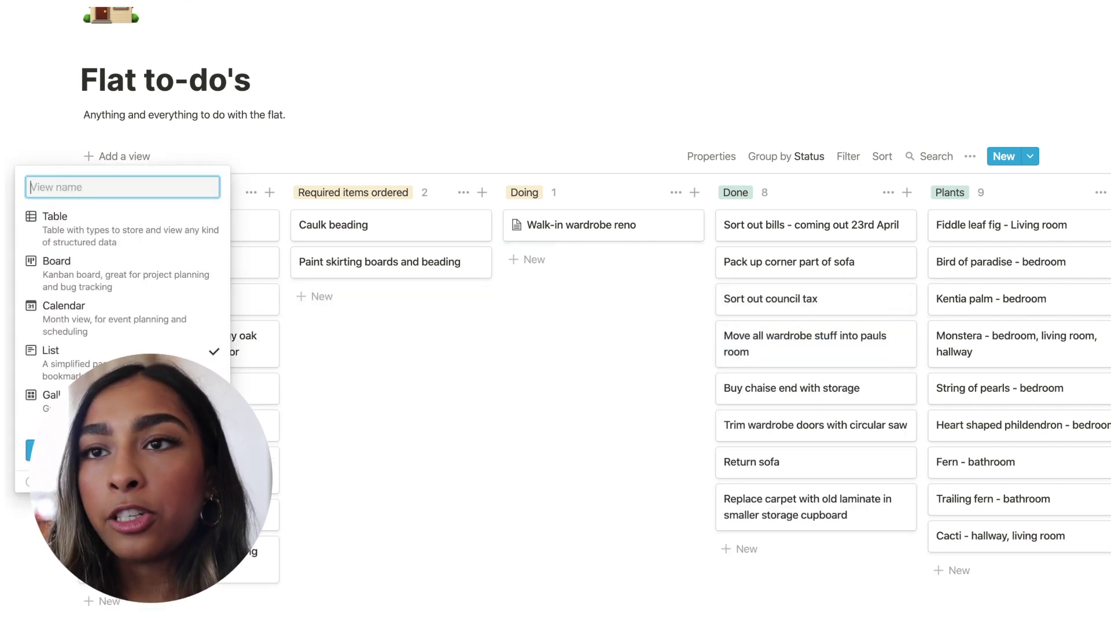
{"action": "key", "text": "Return"}
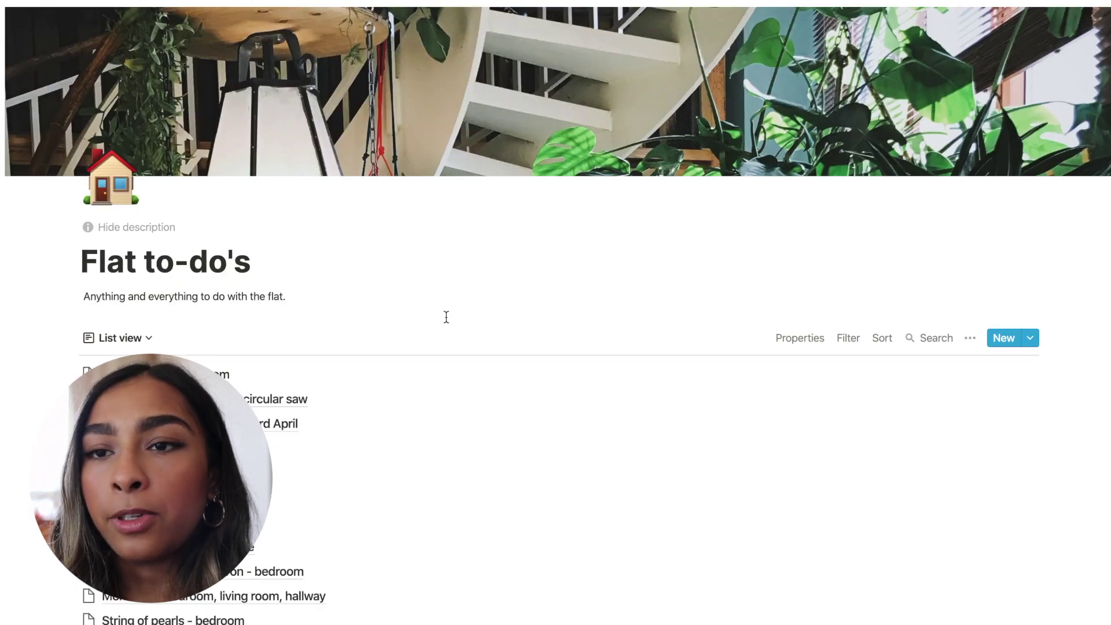
{"action": "scroll", "coordinate": [446, 318], "scroll_direction": "down", "scroll_amount": 3}
{"action": "left_click", "coordinate": [782, 211]}
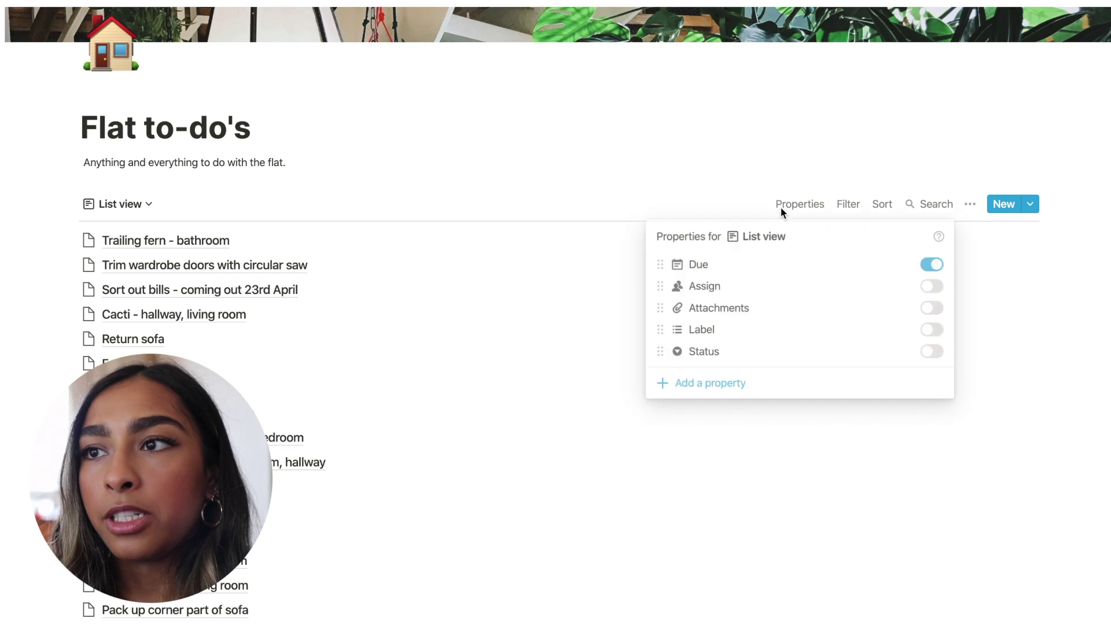
{"action": "left_click", "coordinate": [933, 351]}
{"action": "key", "text": "Escape"}
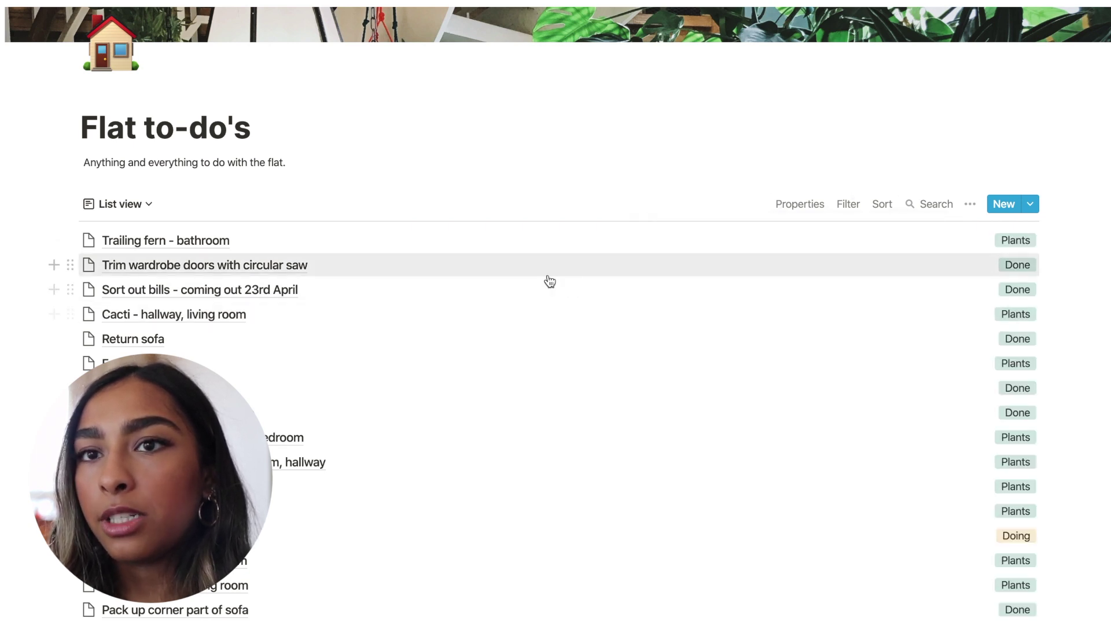
Step: Go back to the Personal Dash page
{"action": "scroll", "coordinate": [752, 298], "scroll_direction": "down", "scroll_amount": 3}
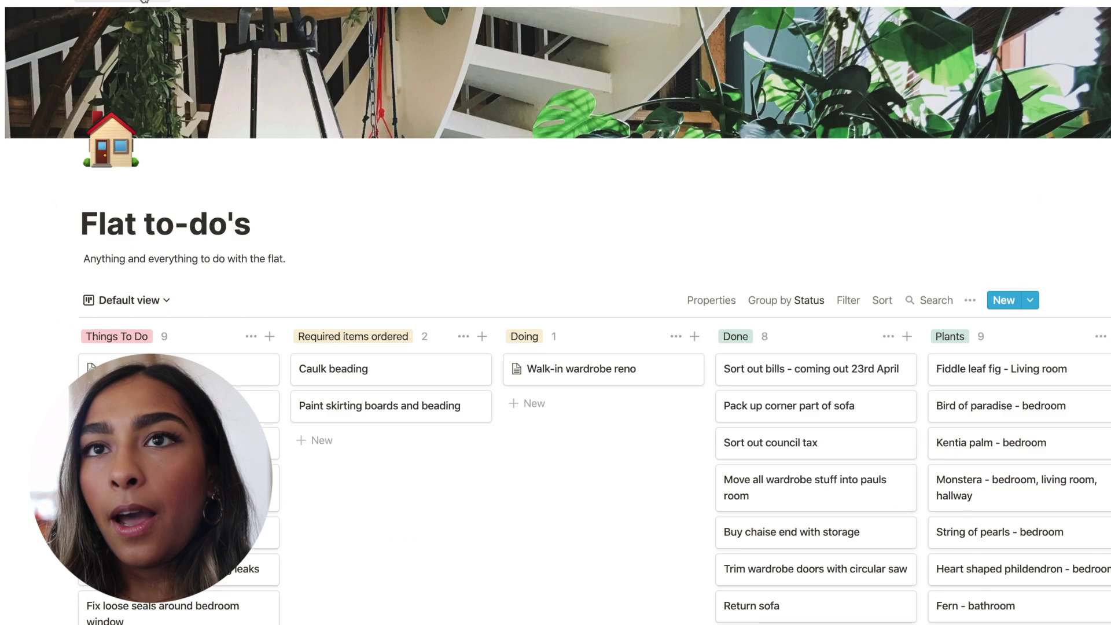
{"action": "left_click", "coordinate": [143, 0]}
{"action": "mouse_move", "coordinate": [23, 3]}
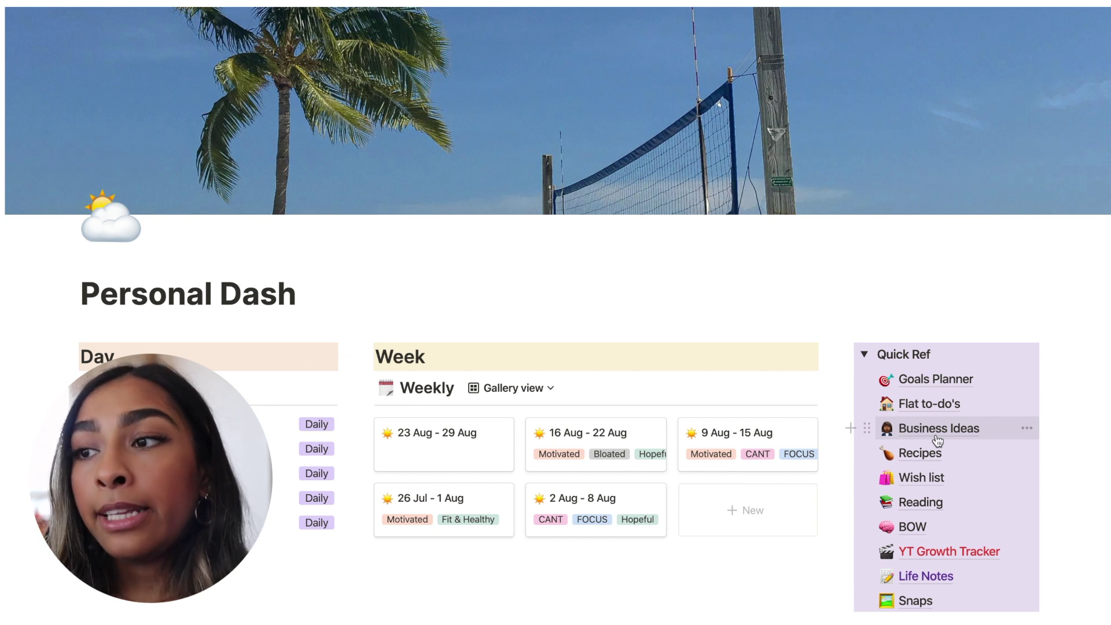
{"action": "left_click", "coordinate": [925, 477]}
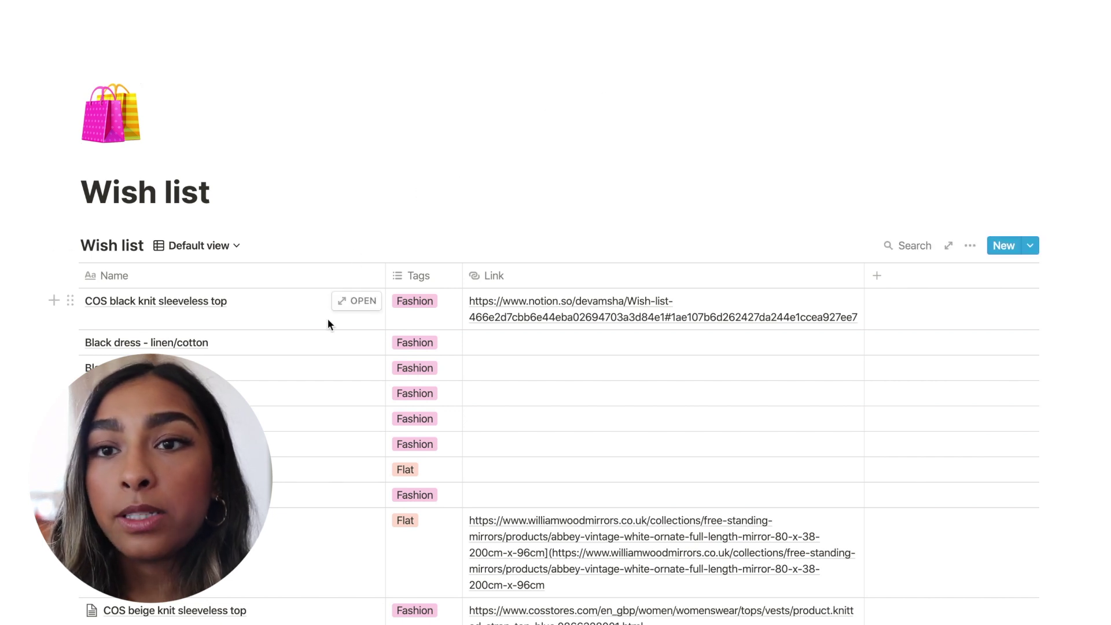
{"action": "scroll", "coordinate": [328, 324], "scroll_direction": "down", "scroll_amount": 3}
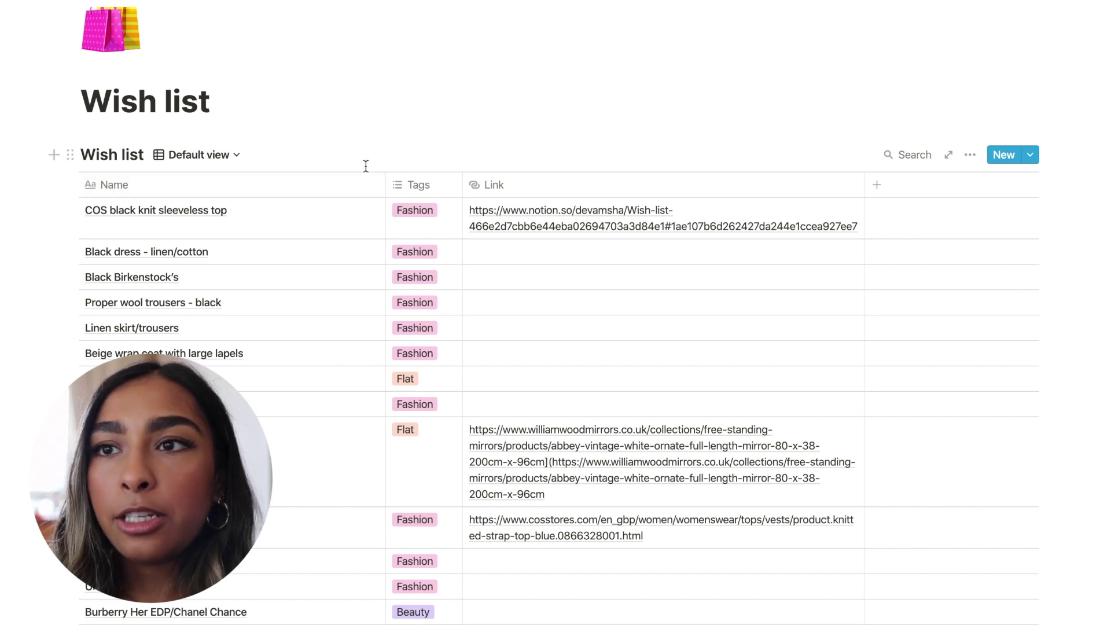
{"action": "scroll", "coordinate": [418, 497], "scroll_direction": "down", "scroll_amount": 10}
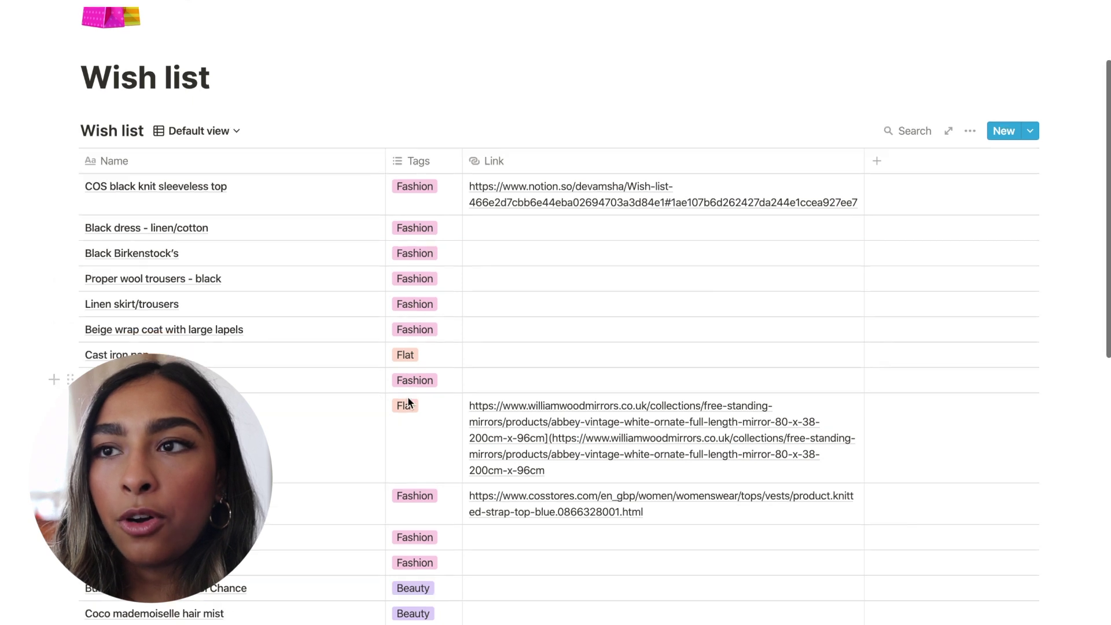
{"action": "scroll", "coordinate": [407, 397], "scroll_direction": "up", "scroll_amount": 10}
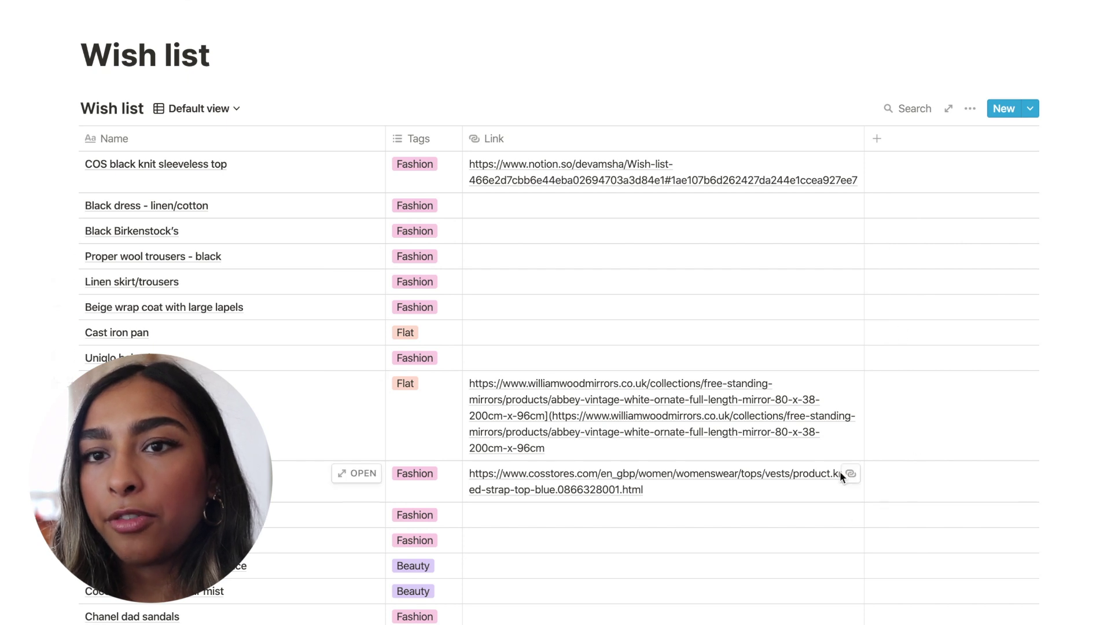
{"action": "scroll", "coordinate": [839, 471], "scroll_direction": "down", "scroll_amount": 5}
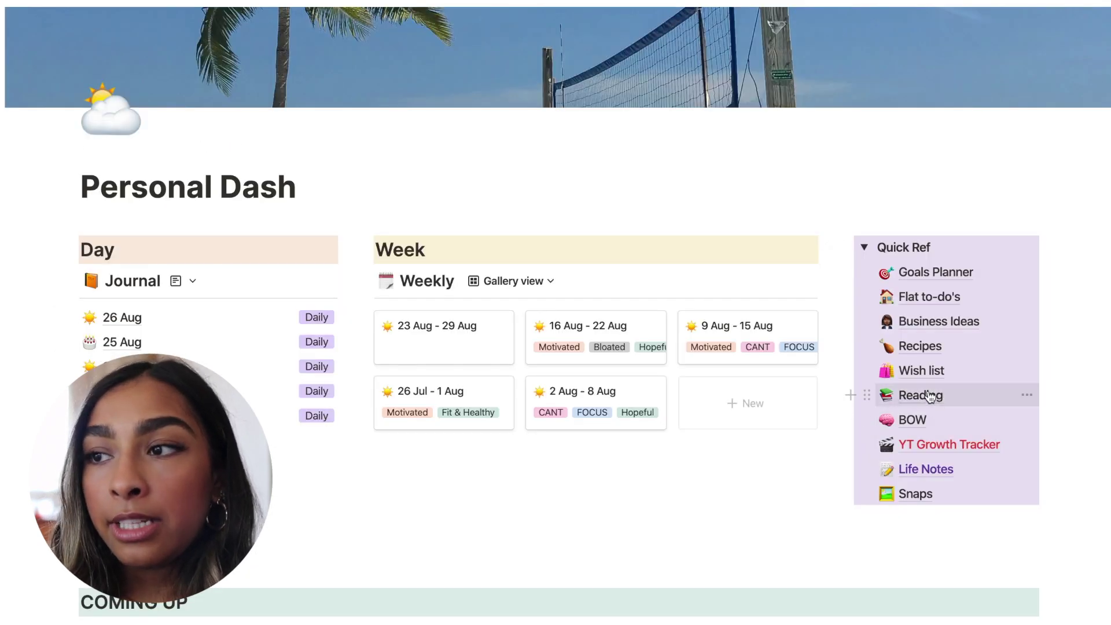
{"action": "left_click", "coordinate": [921, 395]}
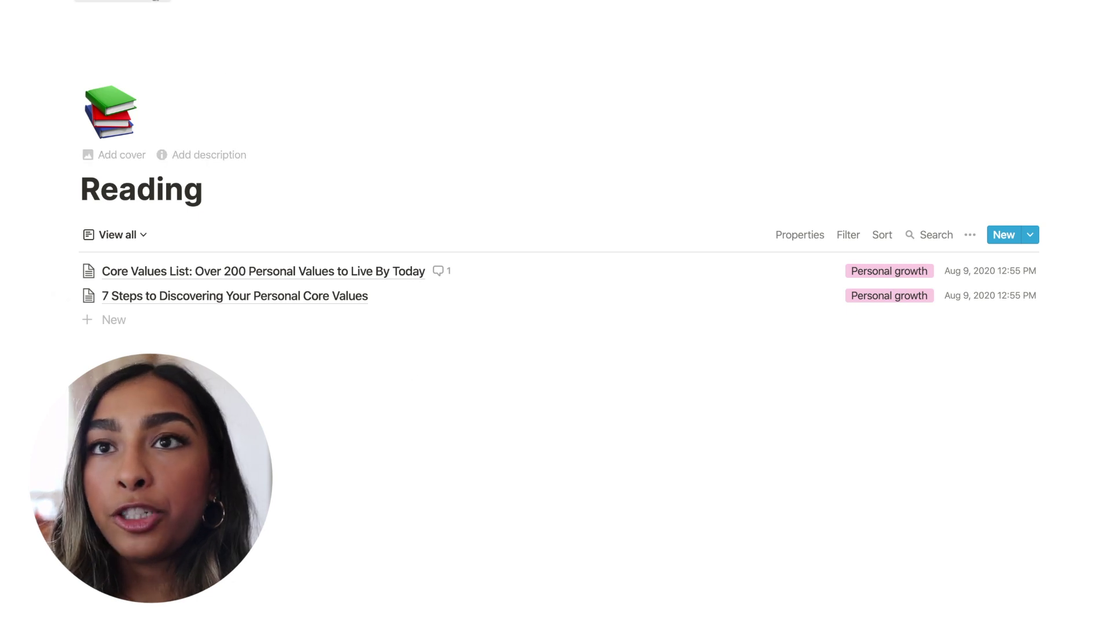
{"action": "left_click", "coordinate": [149, 7]}
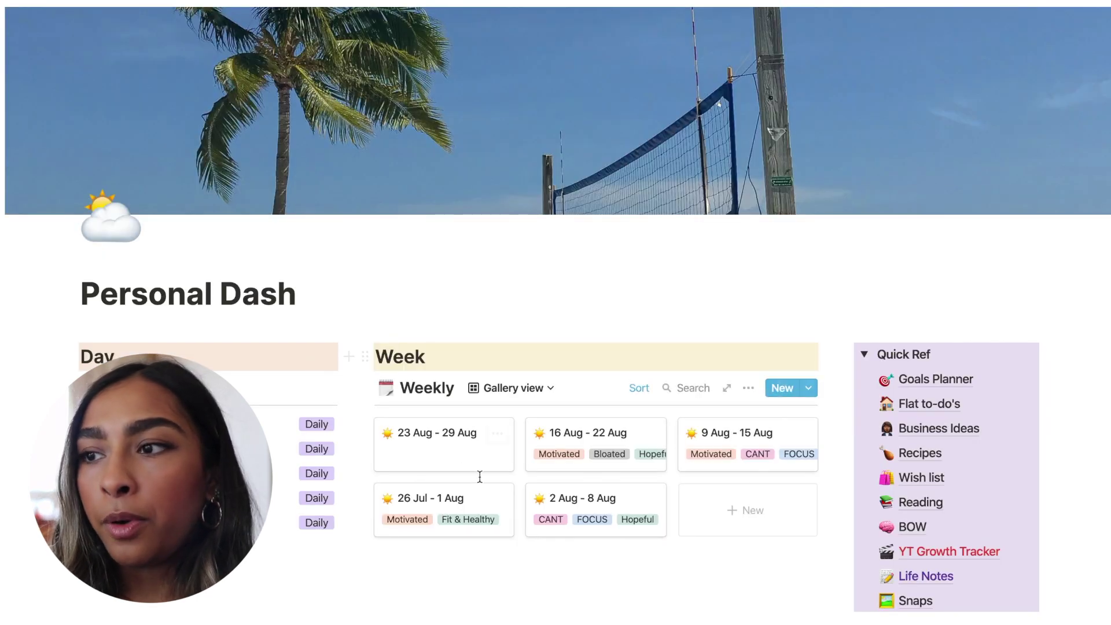
{"action": "scroll", "coordinate": [909, 521], "scroll_direction": "down", "scroll_amount": 3}
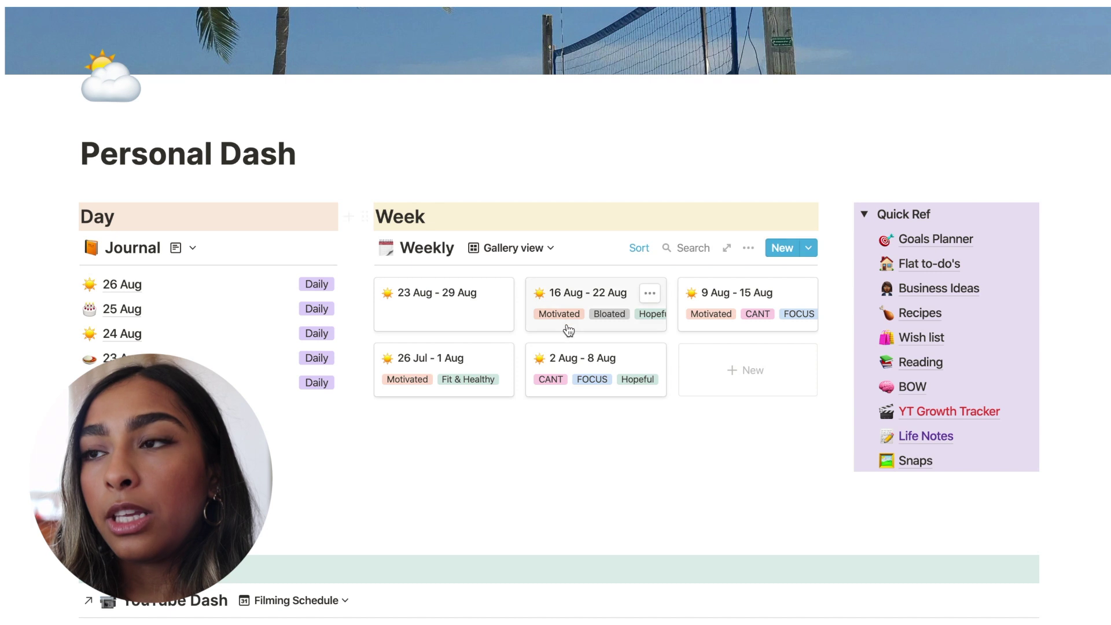
{"action": "scroll", "coordinate": [600, 384], "scroll_direction": "down", "scroll_amount": 2}
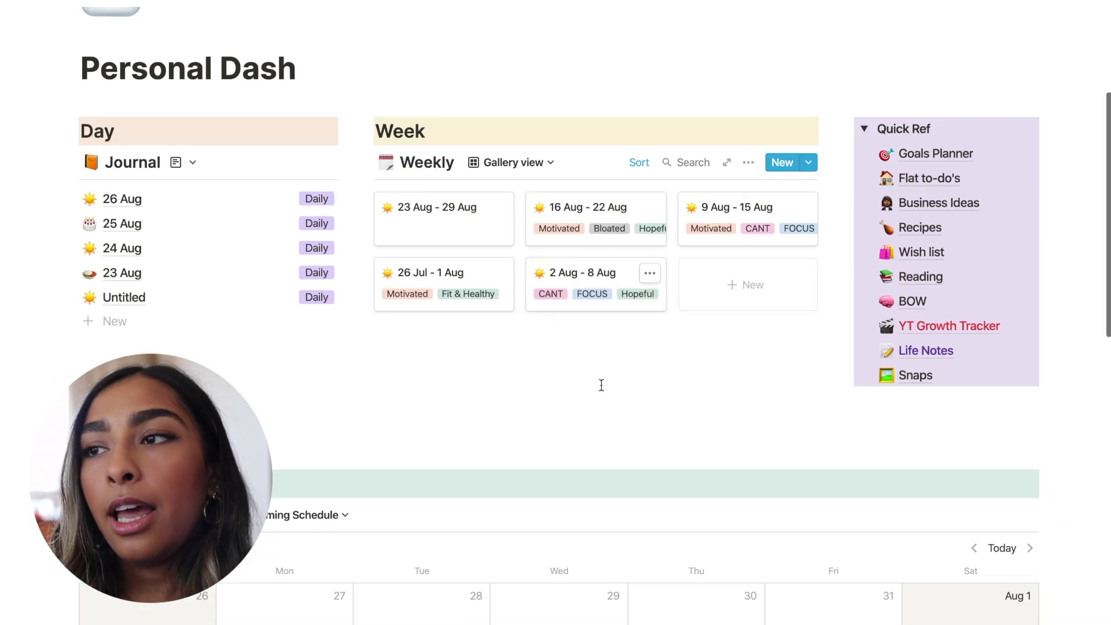
{"action": "scroll", "coordinate": [347, 314], "scroll_direction": "up", "scroll_amount": 5}
{"action": "scroll", "coordinate": [347, 315], "scroll_direction": "down", "scroll_amount": 4}
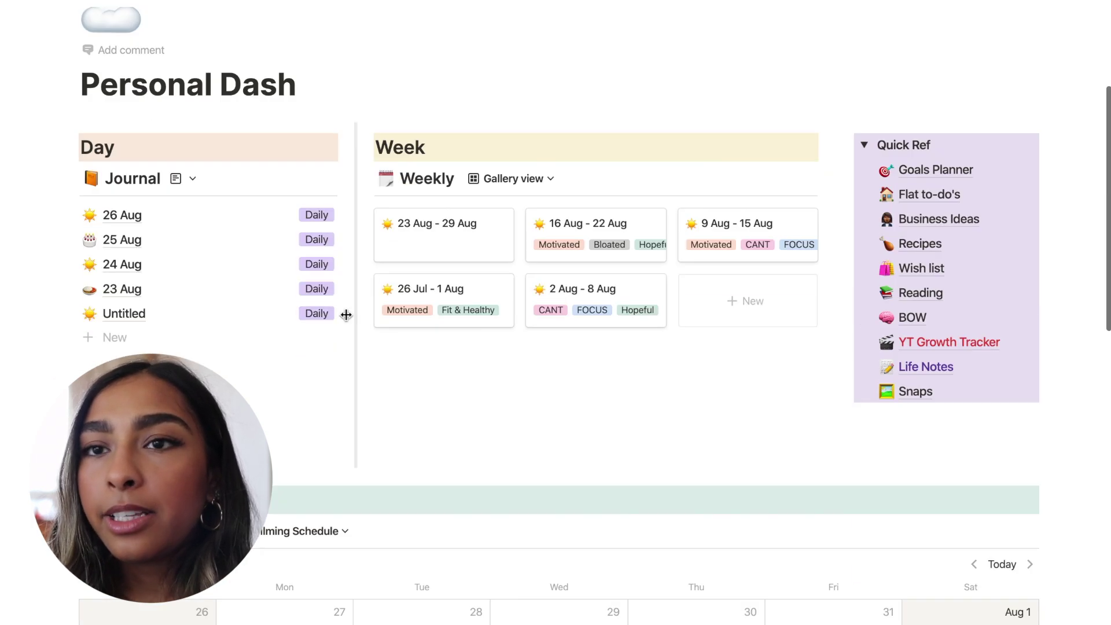
{"action": "scroll", "coordinate": [346, 314], "scroll_direction": "up", "scroll_amount": 4}
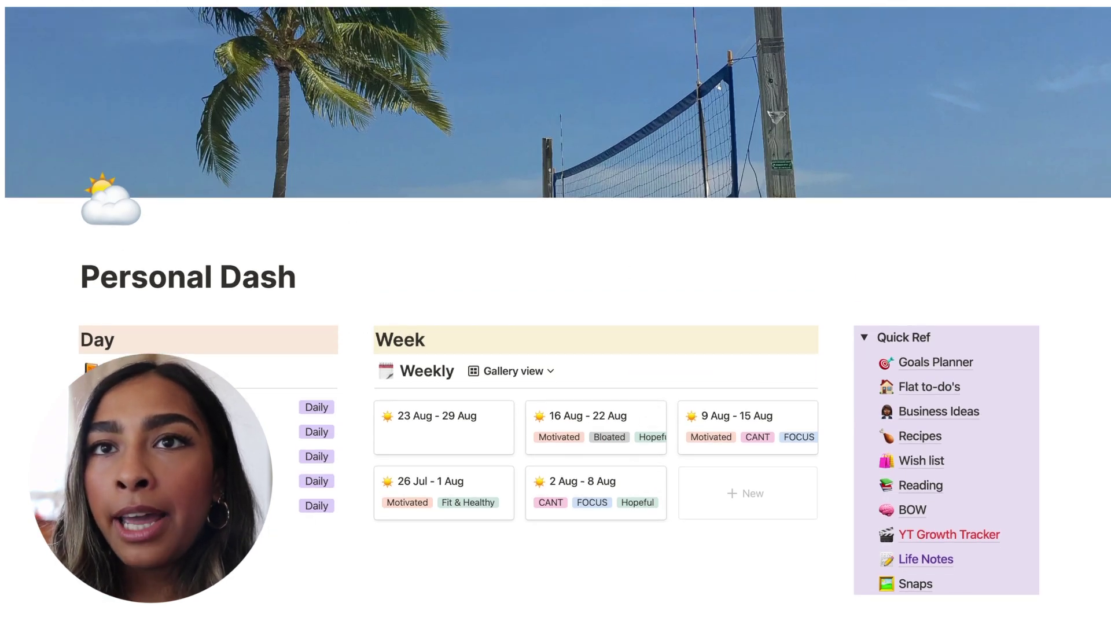
Step: Open YouTube Dash with the sidebar hidden and list the Videos database's saved views
{"action": "left_click", "coordinate": [64, 1]}
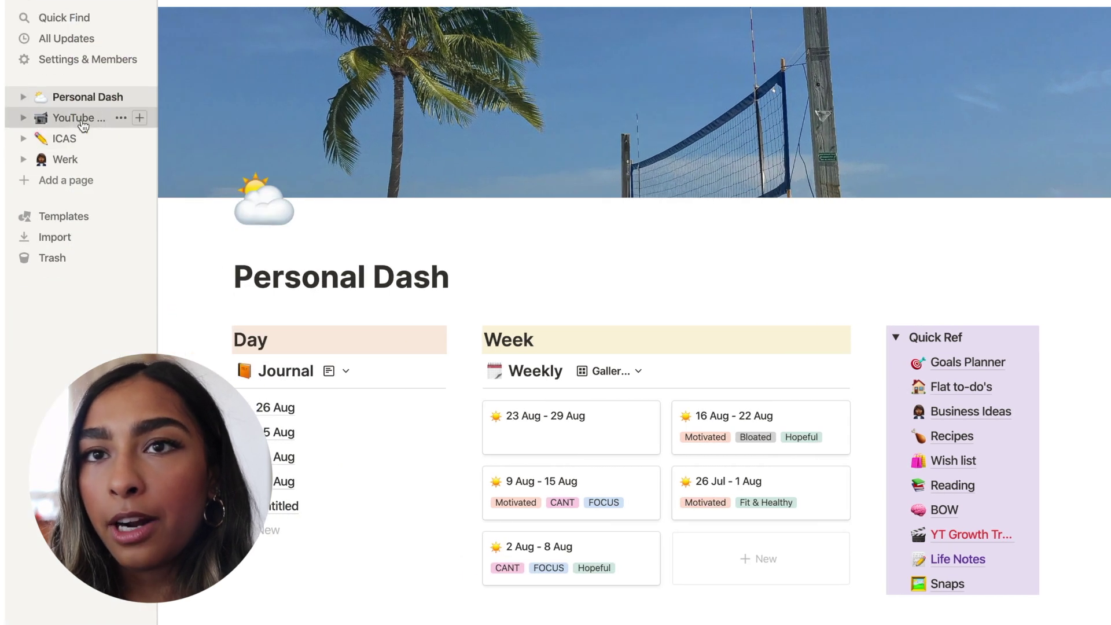
{"action": "left_click", "coordinate": [79, 119]}
{"action": "left_click", "coordinate": [147, 18]}
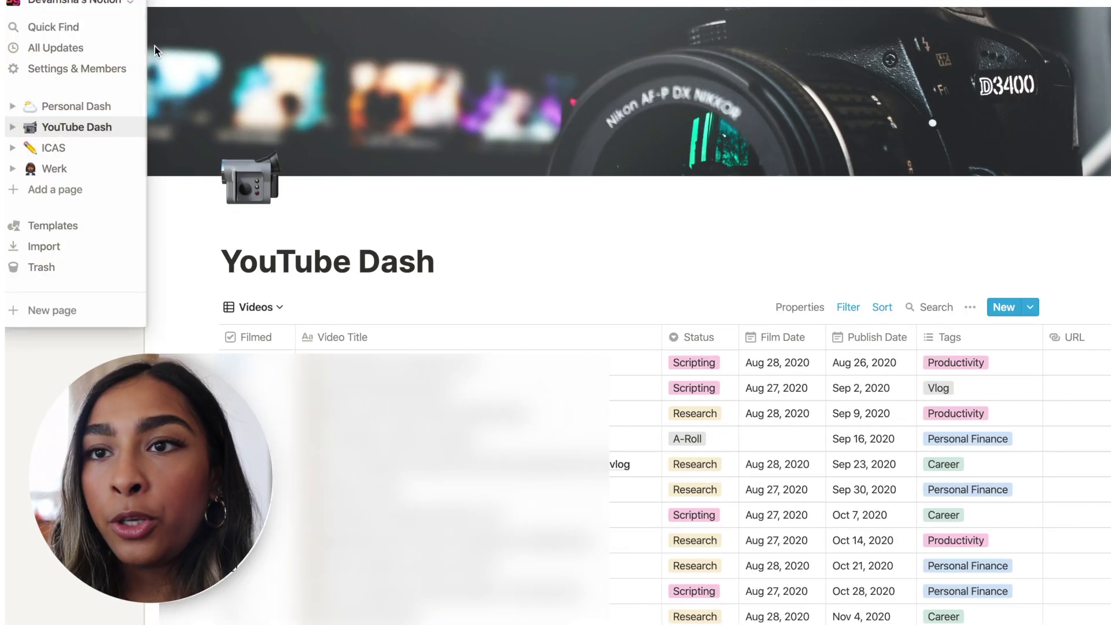
{"action": "scroll", "coordinate": [534, 152], "scroll_direction": "down", "scroll_amount": 3}
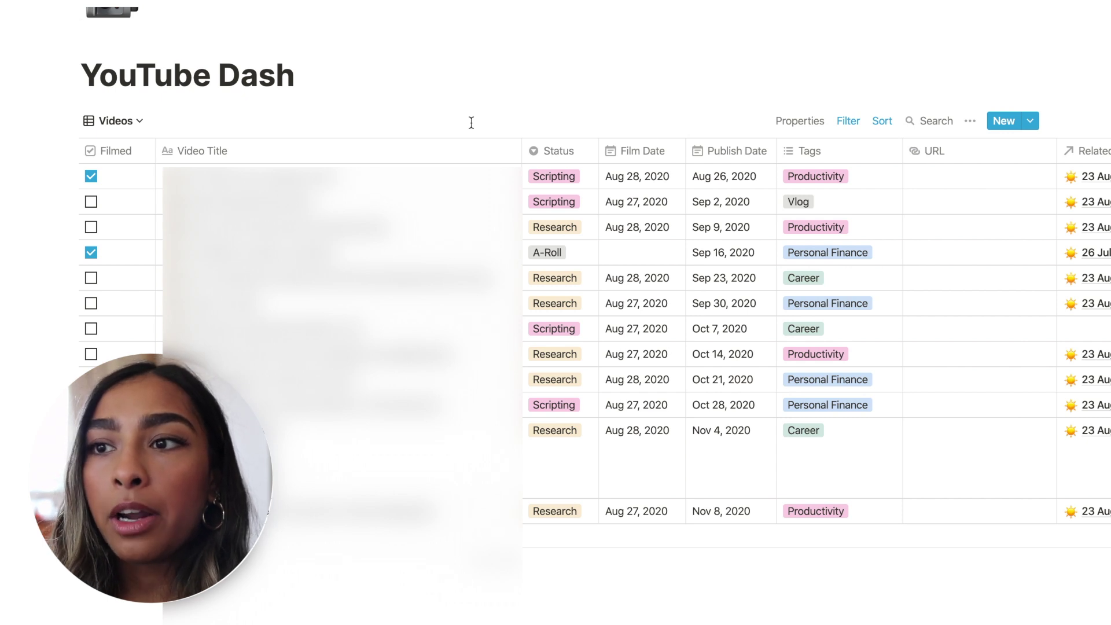
{"action": "left_click", "coordinate": [115, 120]}
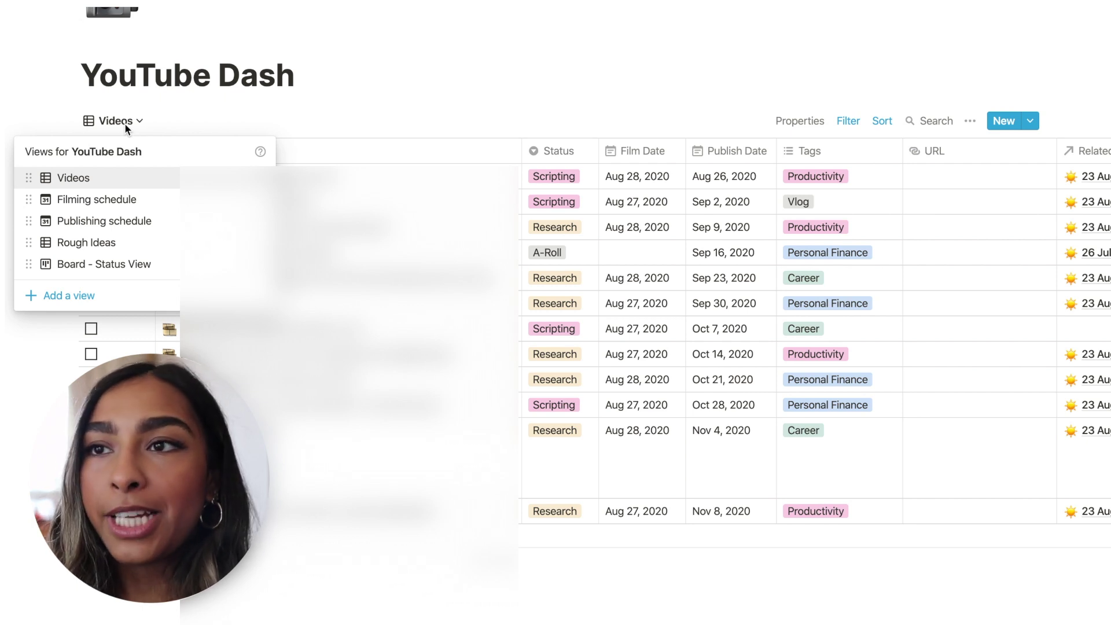
Step: Switch the YouTube Dash database to the Rough Ideas table and scroll through the ideas
{"action": "left_click", "coordinate": [218, 108]}
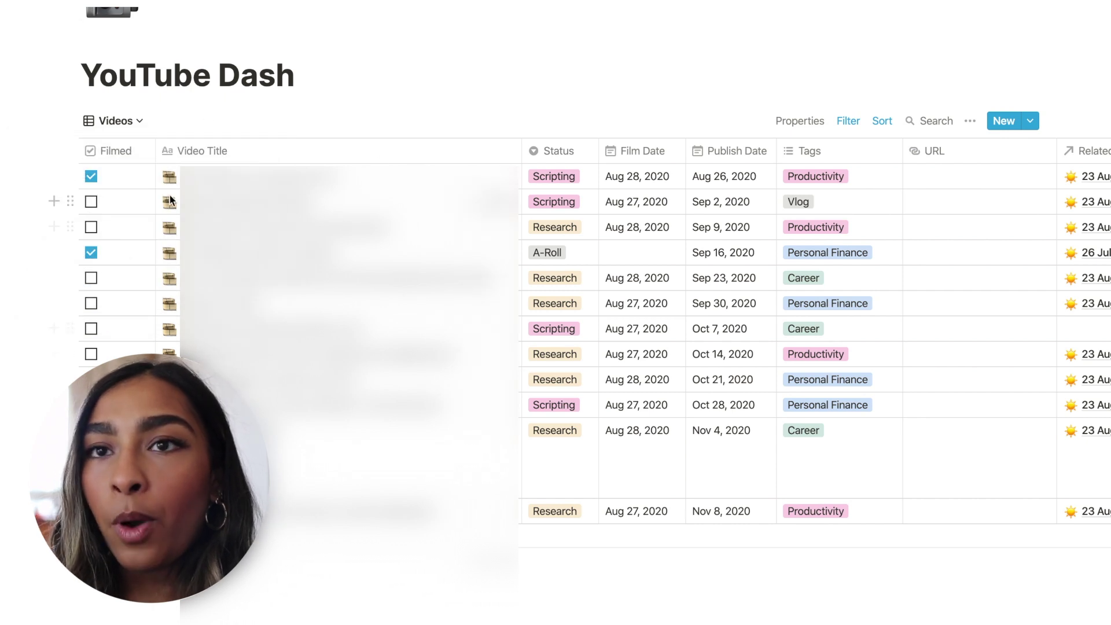
{"action": "left_click", "coordinate": [125, 124]}
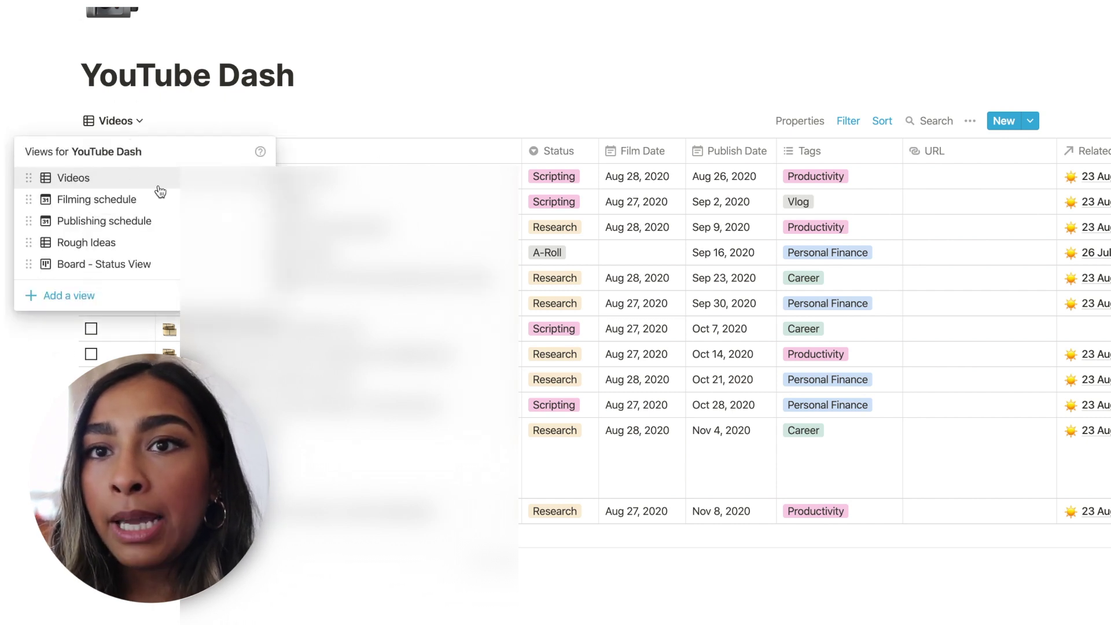
{"action": "left_click", "coordinate": [142, 222]}
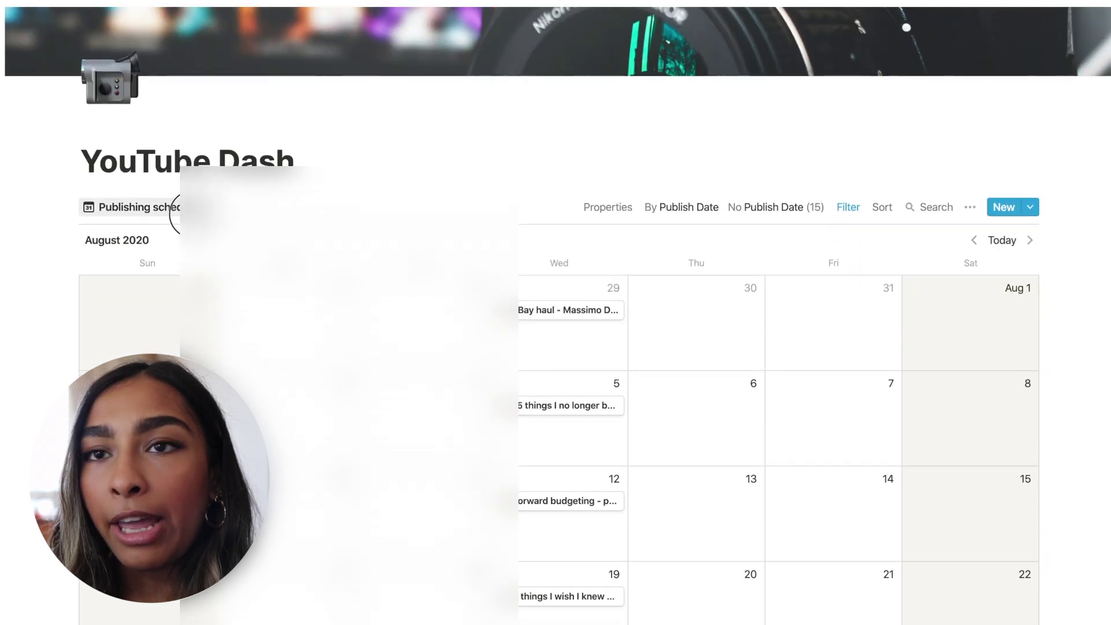
{"action": "left_click", "coordinate": [173, 208]}
{"action": "left_click", "coordinate": [117, 330]}
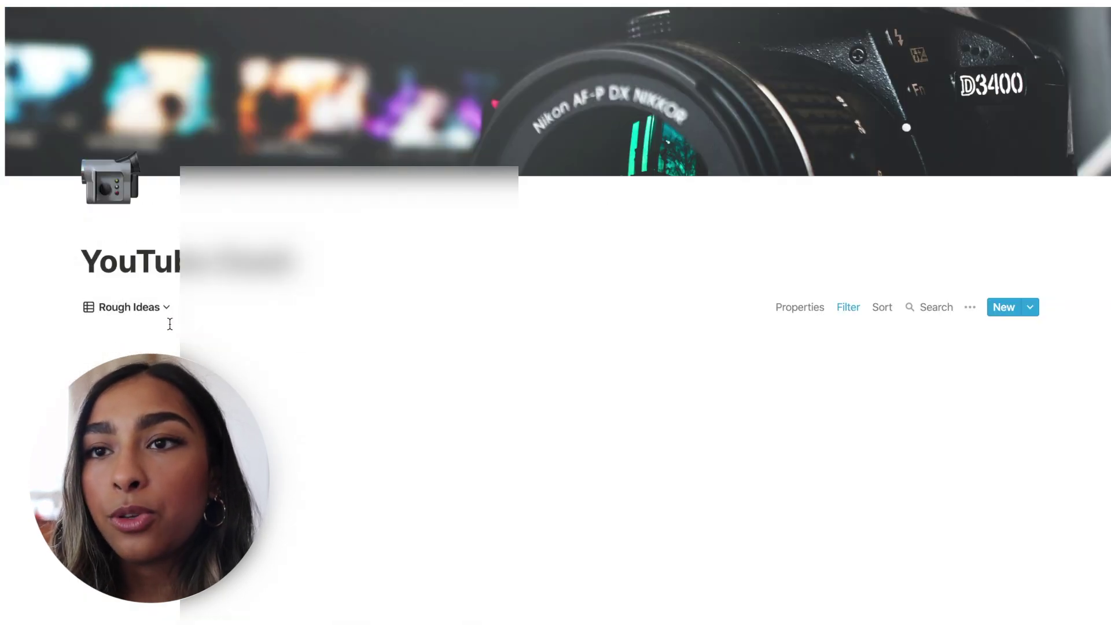
{"action": "scroll", "coordinate": [521, 339], "scroll_direction": "down", "scroll_amount": 3}
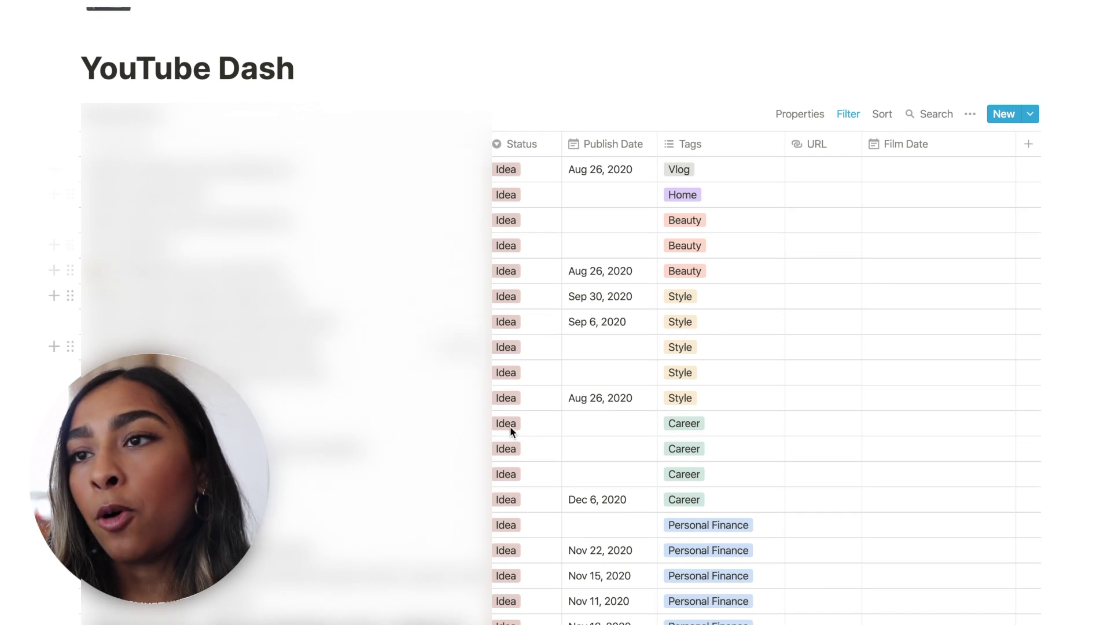
{"action": "scroll", "coordinate": [509, 489], "scroll_direction": "down", "scroll_amount": 2}
{"action": "scroll", "coordinate": [509, 493], "scroll_direction": "up", "scroll_amount": 1}
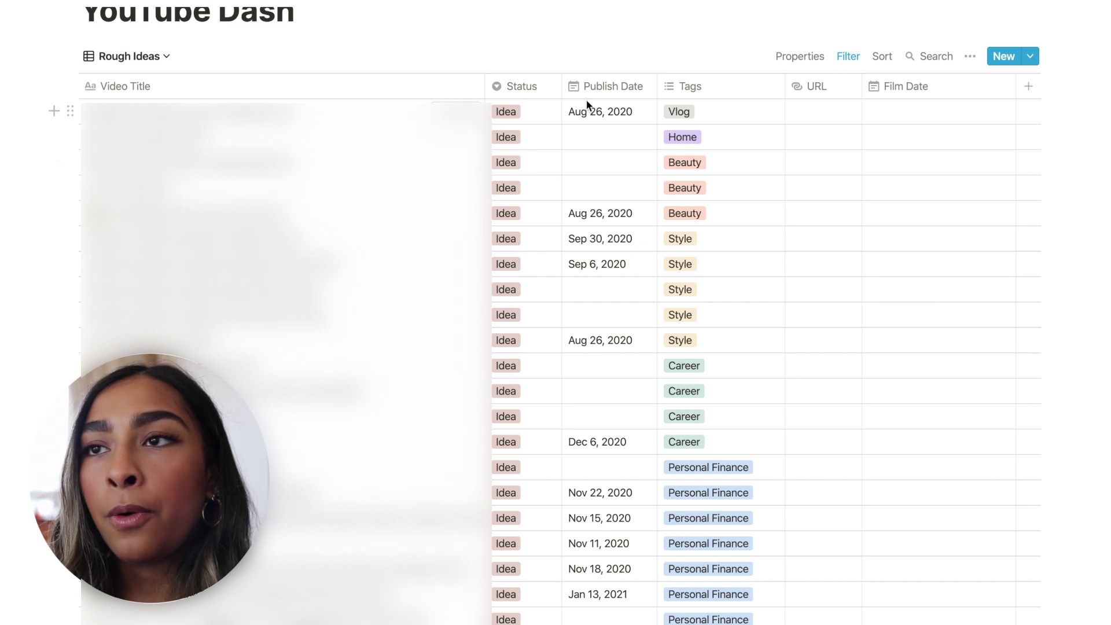
{"action": "scroll", "coordinate": [587, 105], "scroll_direction": "down", "scroll_amount": 2}
{"action": "scroll", "coordinate": [277, 324], "scroll_direction": "up", "scroll_amount": 3}
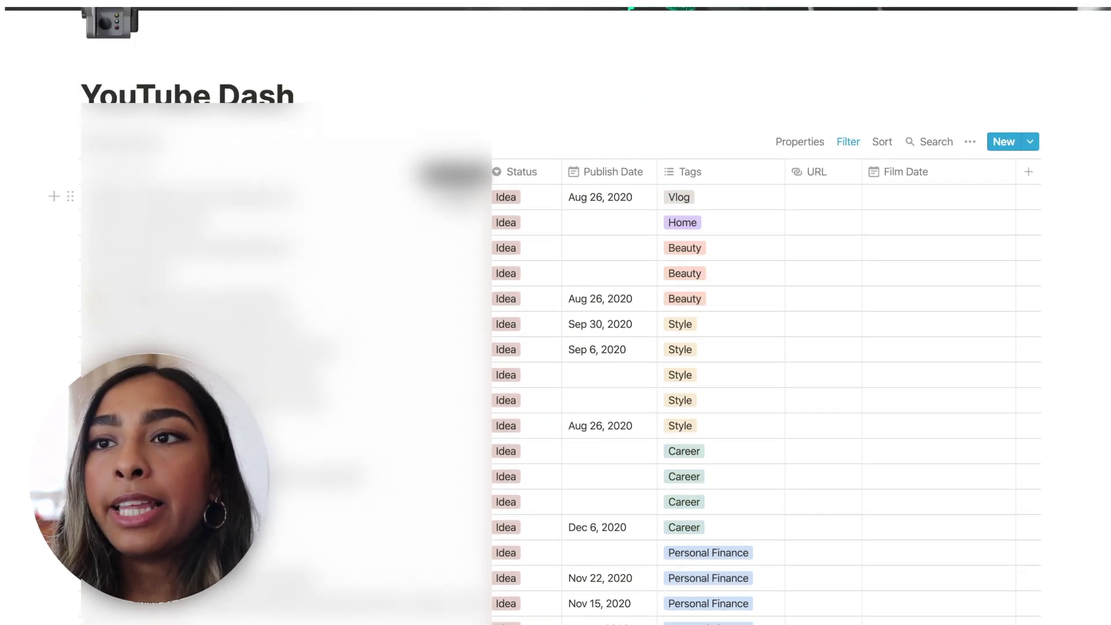
Step: Preview the first rough idea's page, then close the preview
{"action": "left_click", "coordinate": [452, 196]}
{"action": "scroll", "coordinate": [553, 336], "scroll_direction": "down", "scroll_amount": 3}
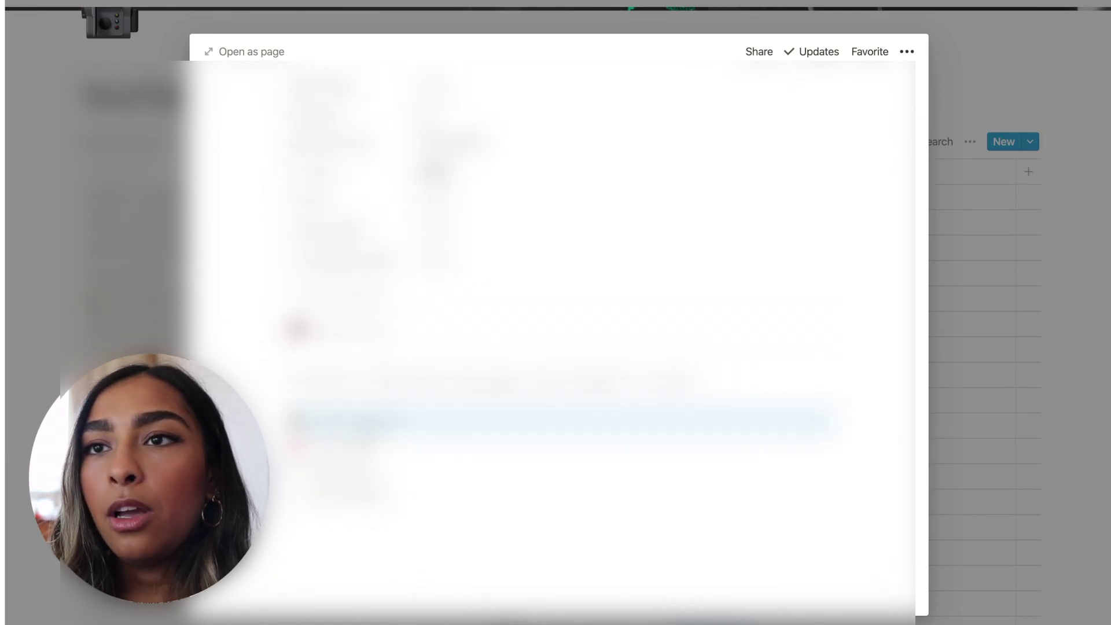
{"action": "key", "text": "Escape"}
Step: Switch the database back to the Publishing schedule calendar for August 2020
{"action": "left_click", "coordinate": [129, 141]}
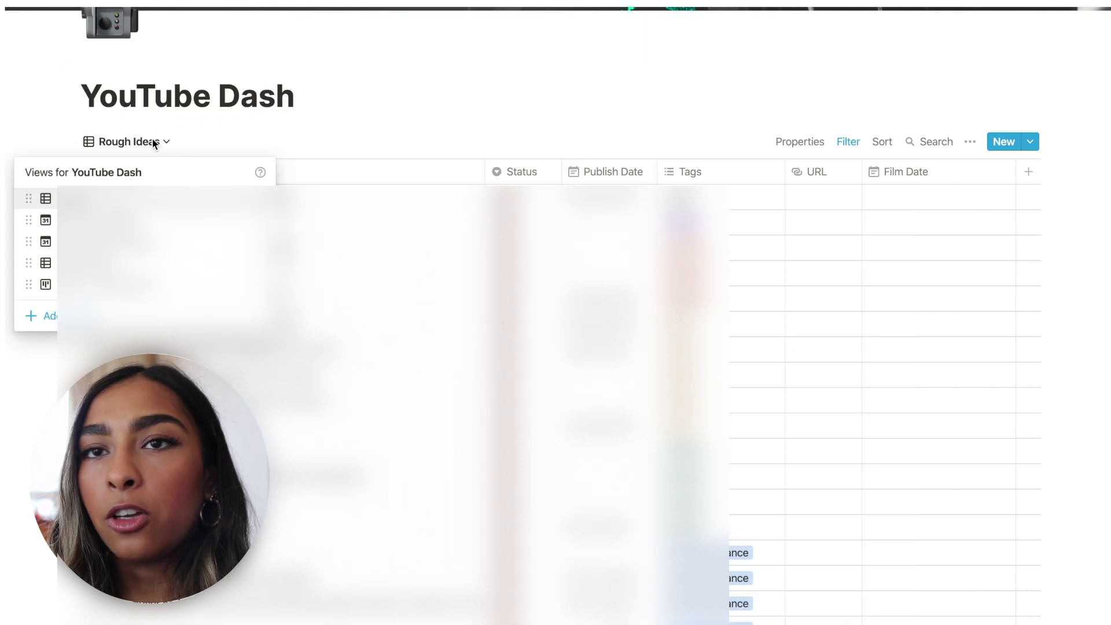
{"action": "left_click", "coordinate": [45, 241]}
{"action": "scroll", "coordinate": [526, 240], "scroll_direction": "down", "scroll_amount": 2}
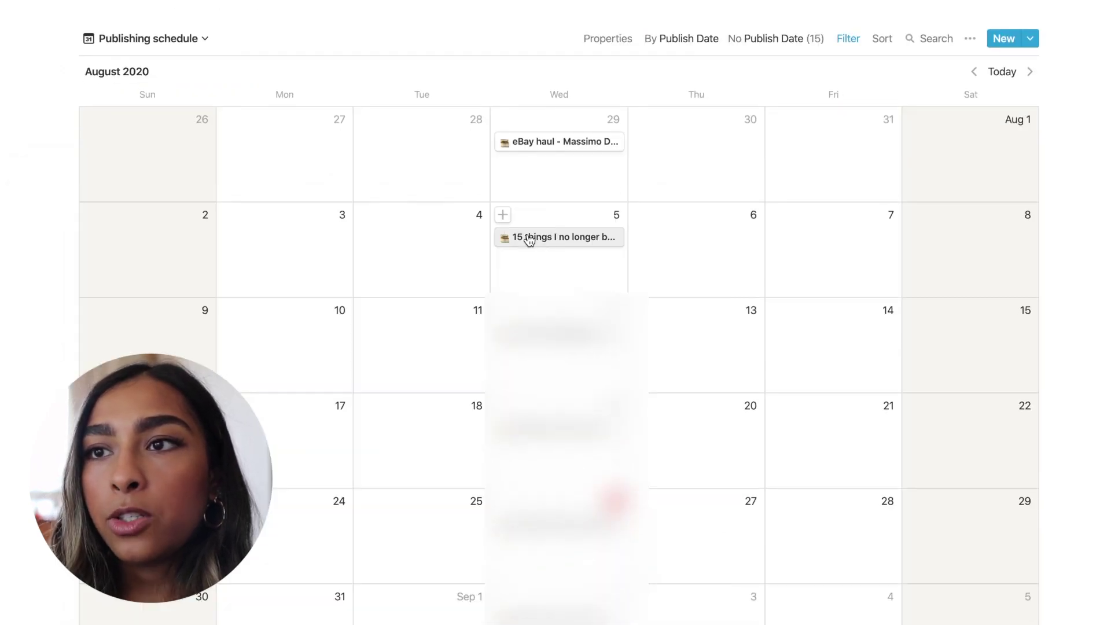
Step: Open '15 things I no longer buy / you need to stop buying' as a full page and scroll its properties
{"action": "left_click", "coordinate": [527, 237]}
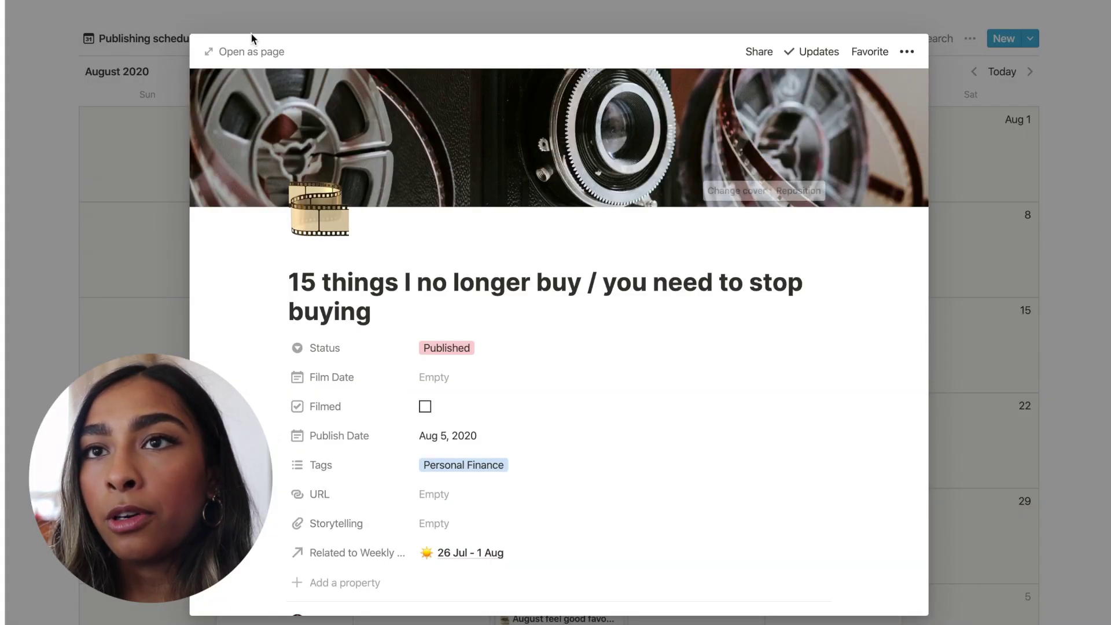
{"action": "left_click", "coordinate": [252, 50]}
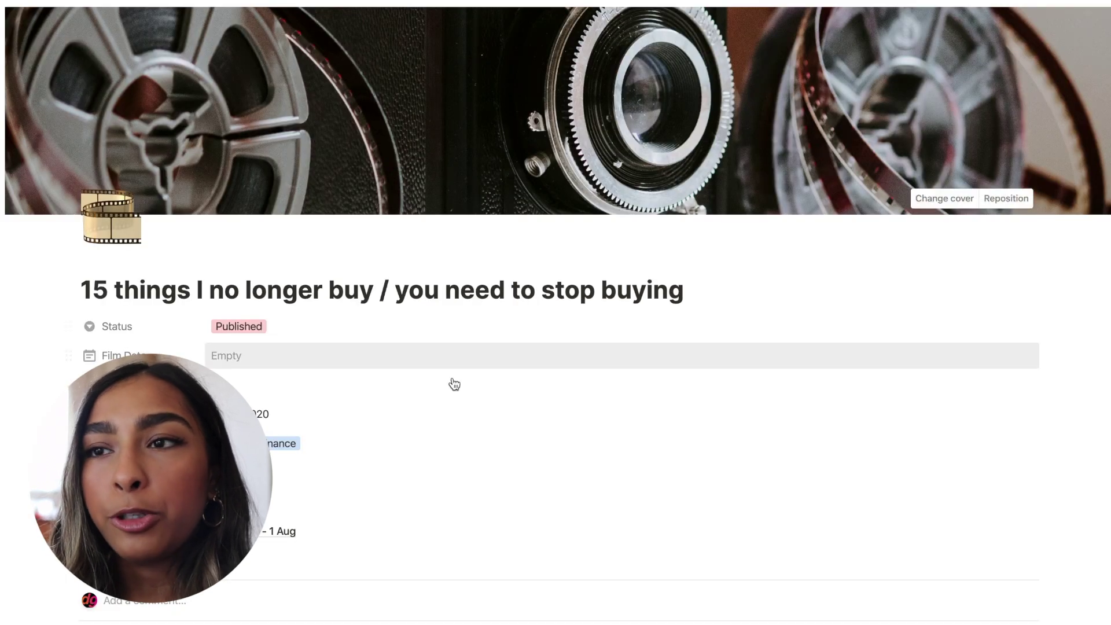
{"action": "scroll", "coordinate": [454, 385], "scroll_direction": "down", "scroll_amount": 3}
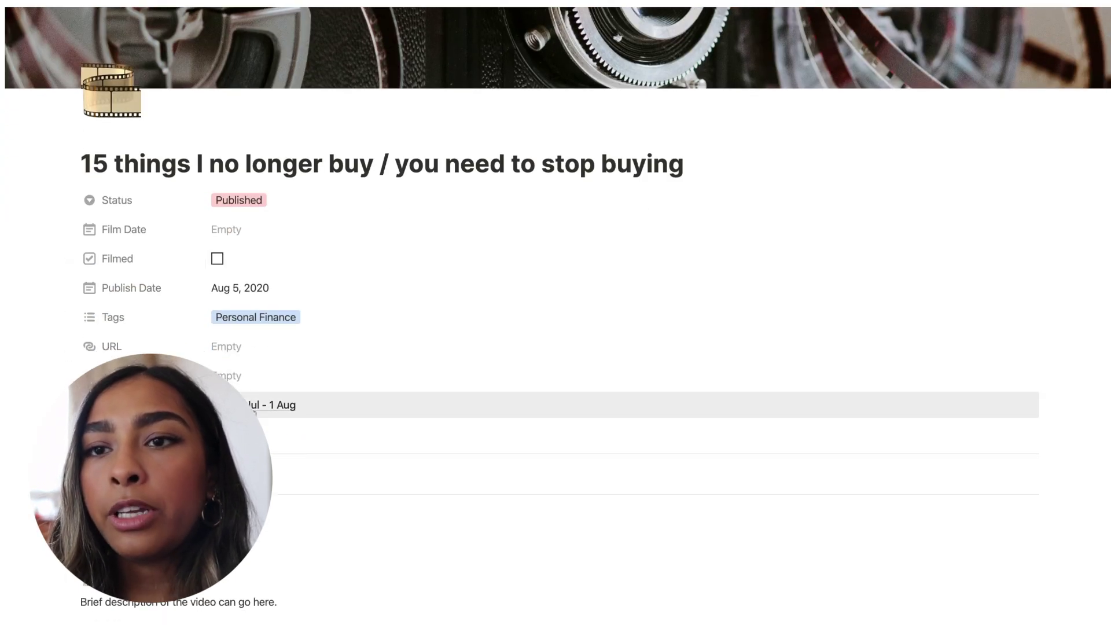
{"action": "scroll", "coordinate": [255, 289], "scroll_direction": "down", "scroll_amount": 3}
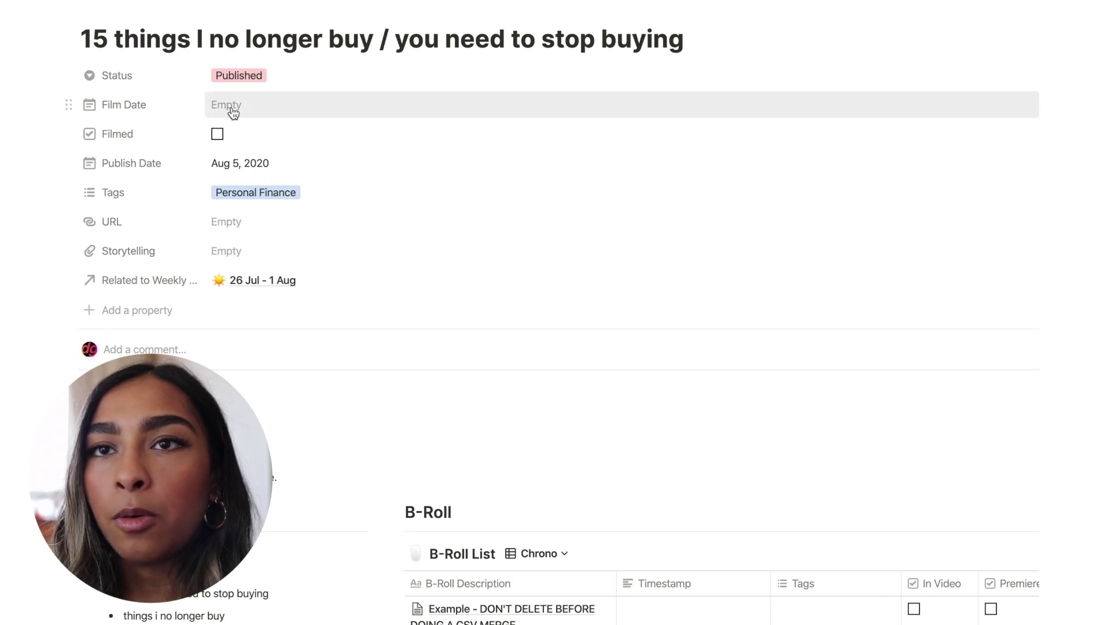
{"action": "scroll", "coordinate": [247, 368], "scroll_direction": "down", "scroll_amount": 5}
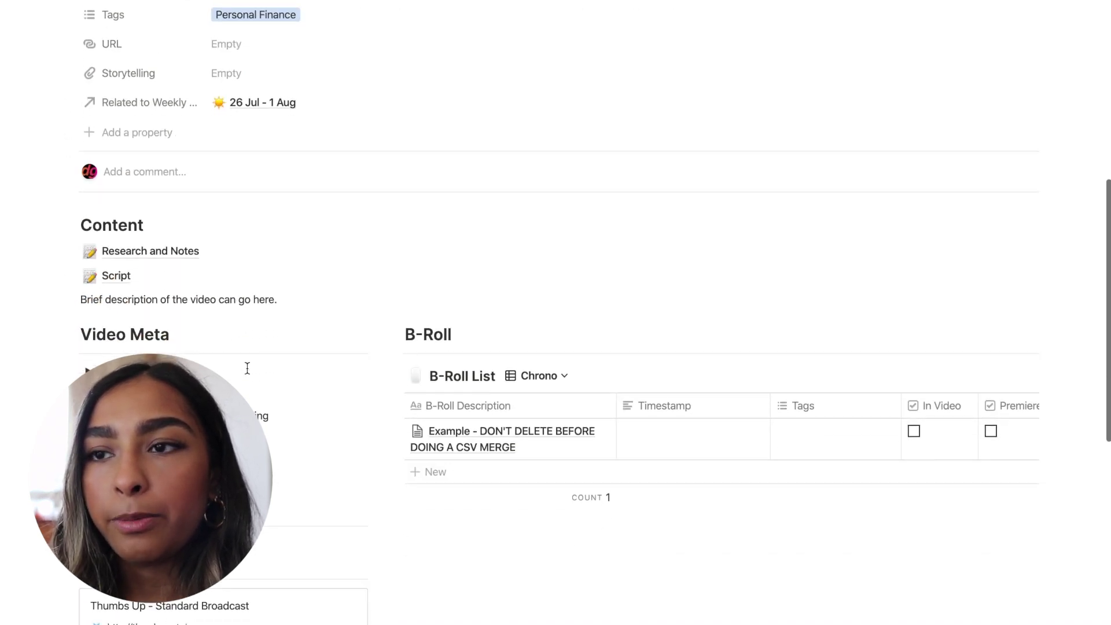
{"action": "scroll", "coordinate": [247, 368], "scroll_direction": "up", "scroll_amount": 2}
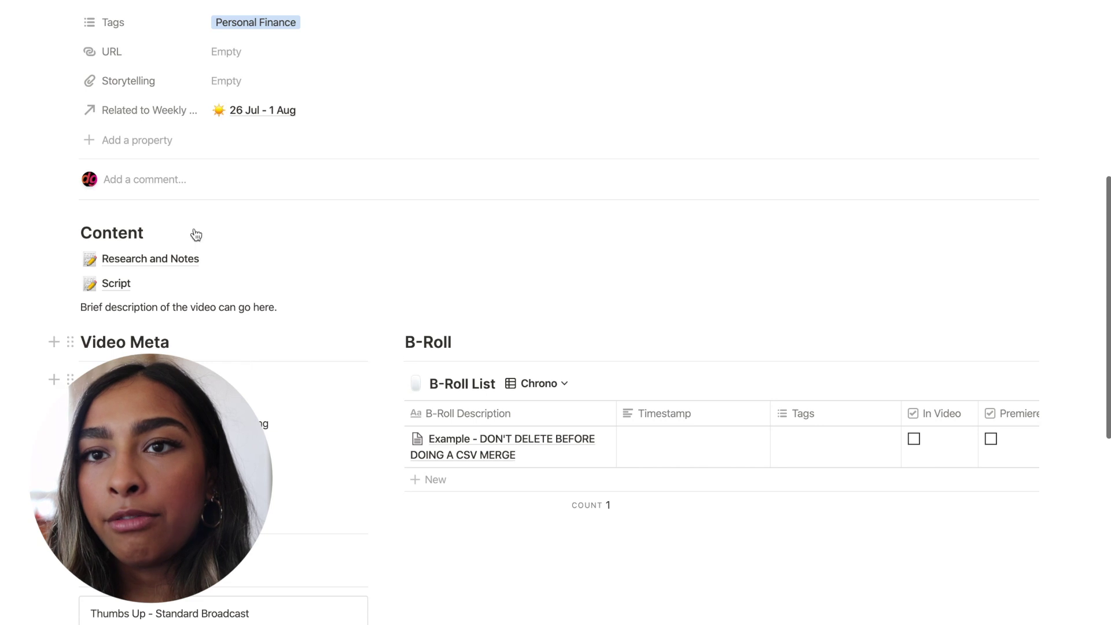
Step: Open the video's Research and Notes sub-page and scroll through its contents
{"action": "left_click", "coordinate": [149, 259]}
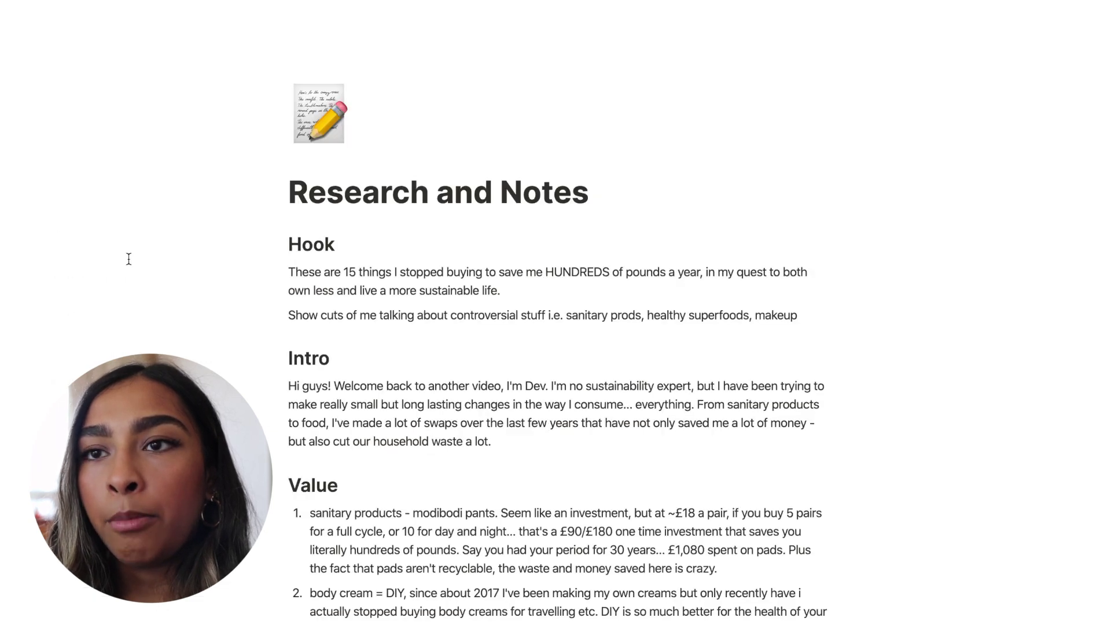
{"action": "scroll", "coordinate": [267, 371], "scroll_direction": "down", "scroll_amount": 1}
{"action": "scroll", "coordinate": [268, 371], "scroll_direction": "down", "scroll_amount": 3}
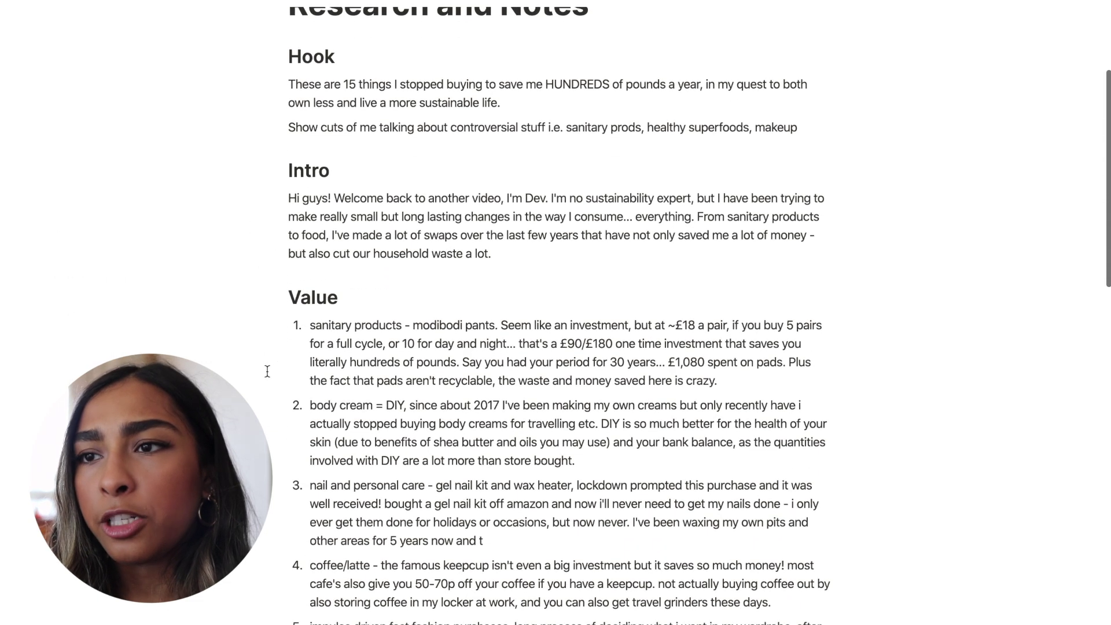
{"action": "scroll", "coordinate": [267, 371], "scroll_direction": "down", "scroll_amount": 4}
{"action": "scroll", "coordinate": [267, 371], "scroll_direction": "up", "scroll_amount": 6}
{"action": "scroll", "coordinate": [267, 371], "scroll_direction": "up", "scroll_amount": 2}
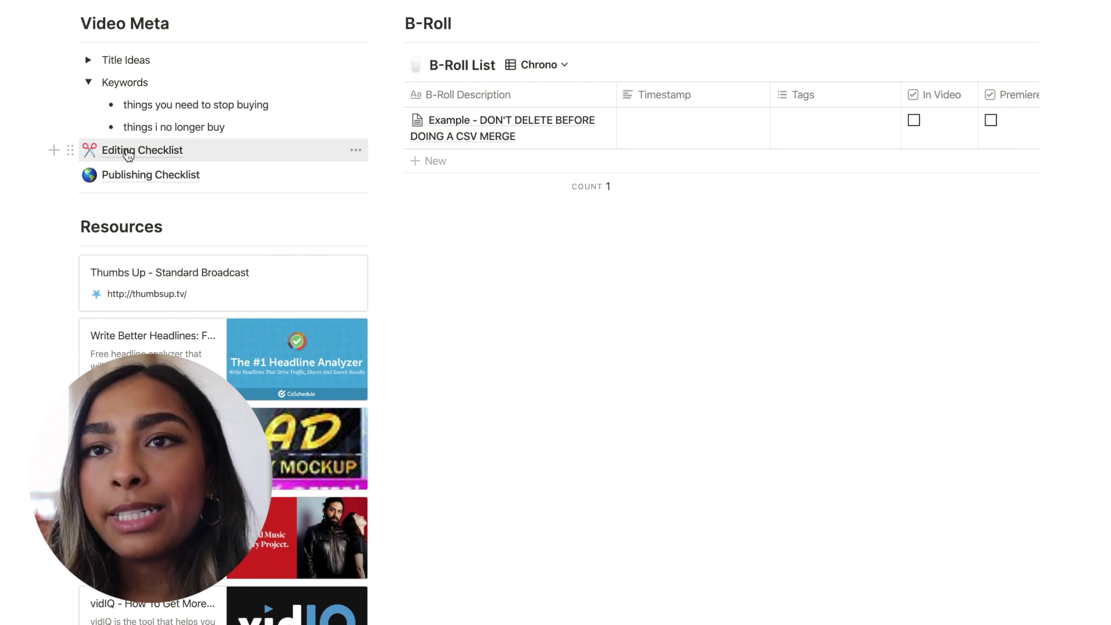
{"action": "scroll", "coordinate": [127, 153], "scroll_direction": "up", "scroll_amount": 3}
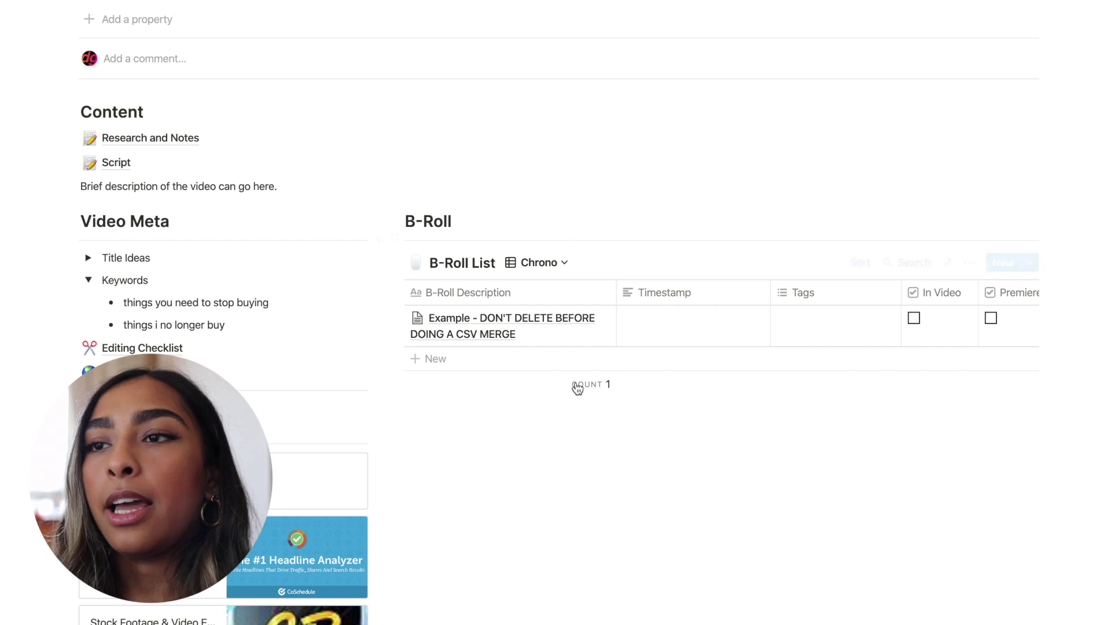
{"action": "scroll", "coordinate": [530, 496], "scroll_direction": "down", "scroll_amount": 5}
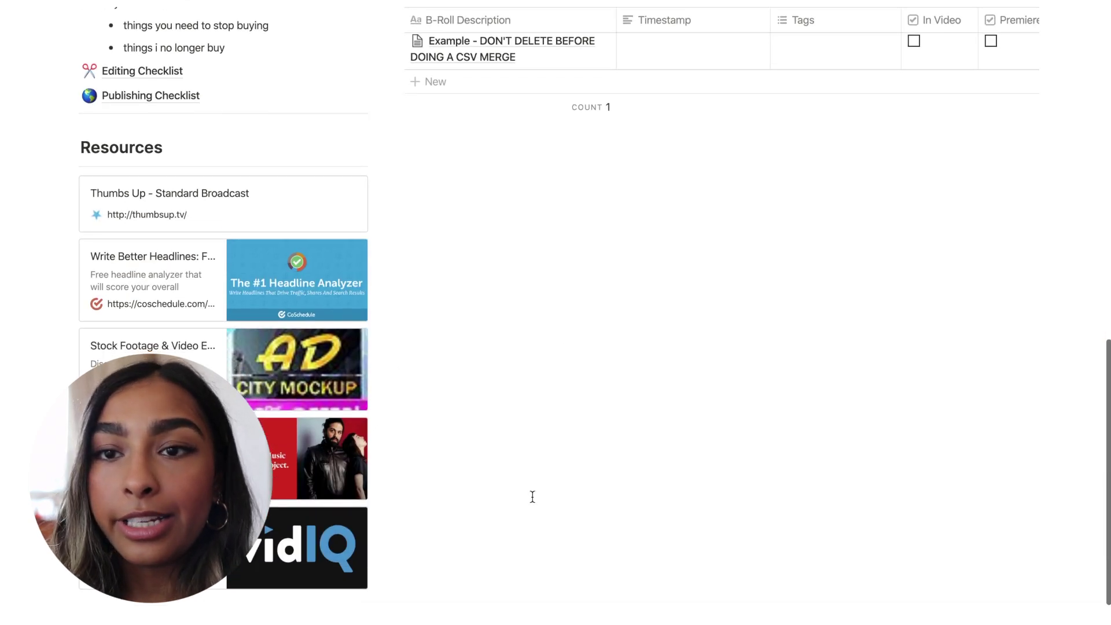
{"action": "scroll", "coordinate": [531, 496], "scroll_direction": "up", "scroll_amount": 7}
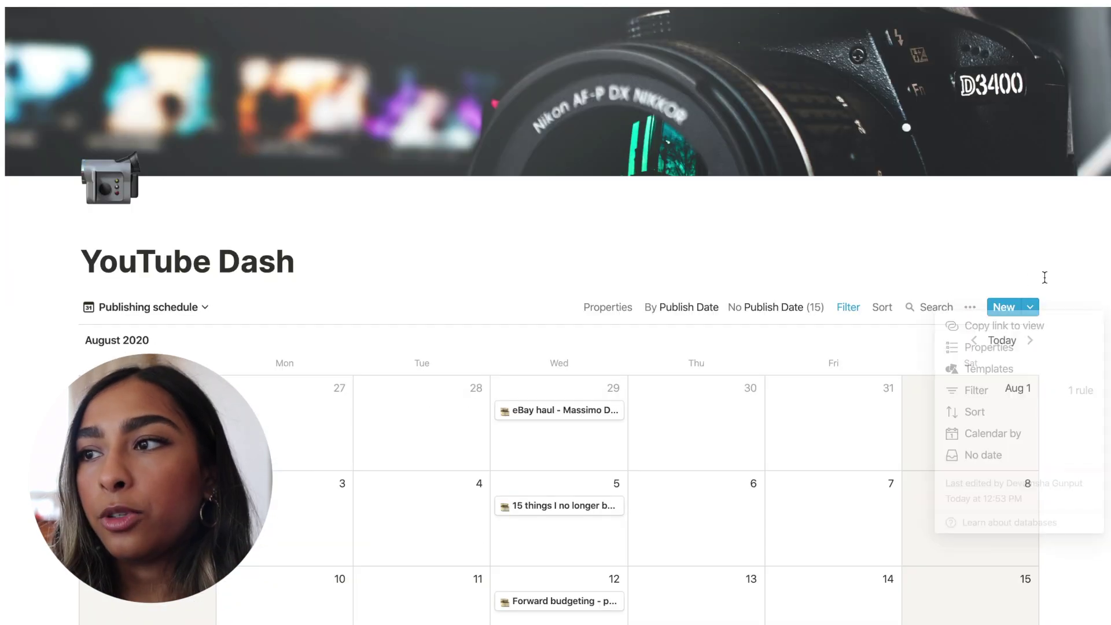
Step: Open the YouTube Dash Project Template for editing as a full page
{"action": "left_click", "coordinate": [1030, 306]}
{"action": "left_click", "coordinate": [1089, 364]}
{"action": "left_click", "coordinate": [1010, 345]}
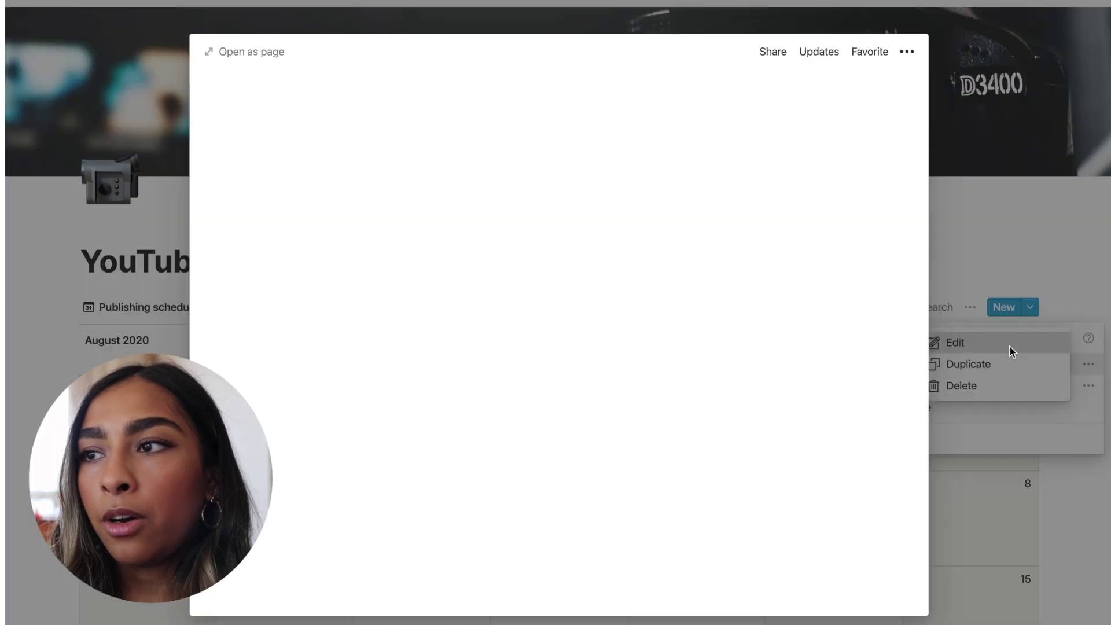
{"action": "left_click", "coordinate": [263, 53]}
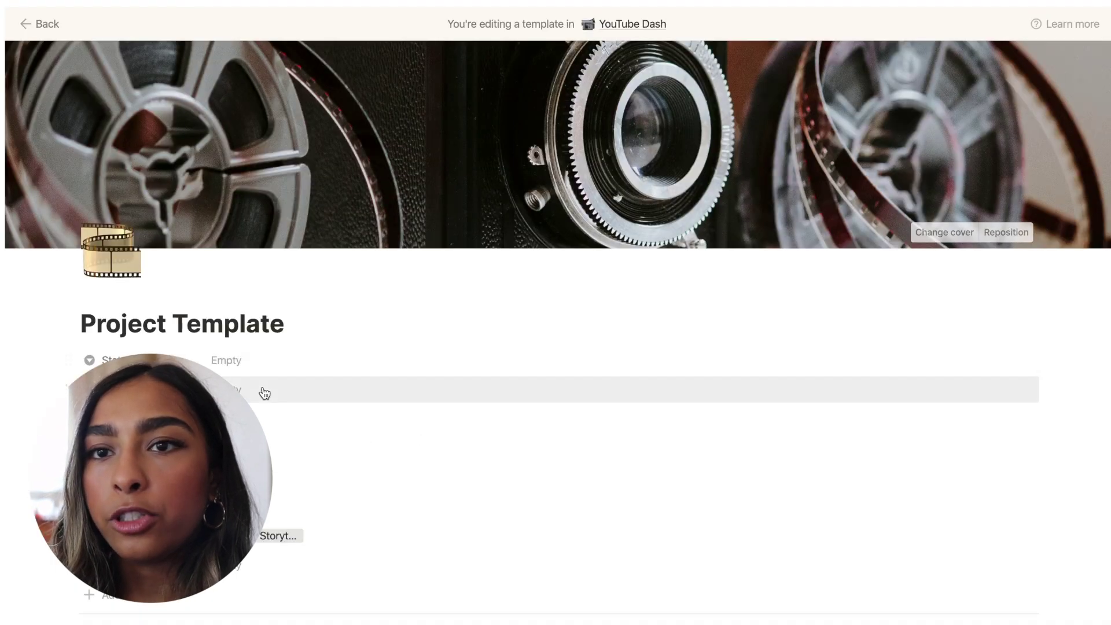
{"action": "scroll", "coordinate": [263, 390], "scroll_direction": "down", "scroll_amount": 3}
{"action": "scroll", "coordinate": [244, 382], "scroll_direction": "down", "scroll_amount": 4}
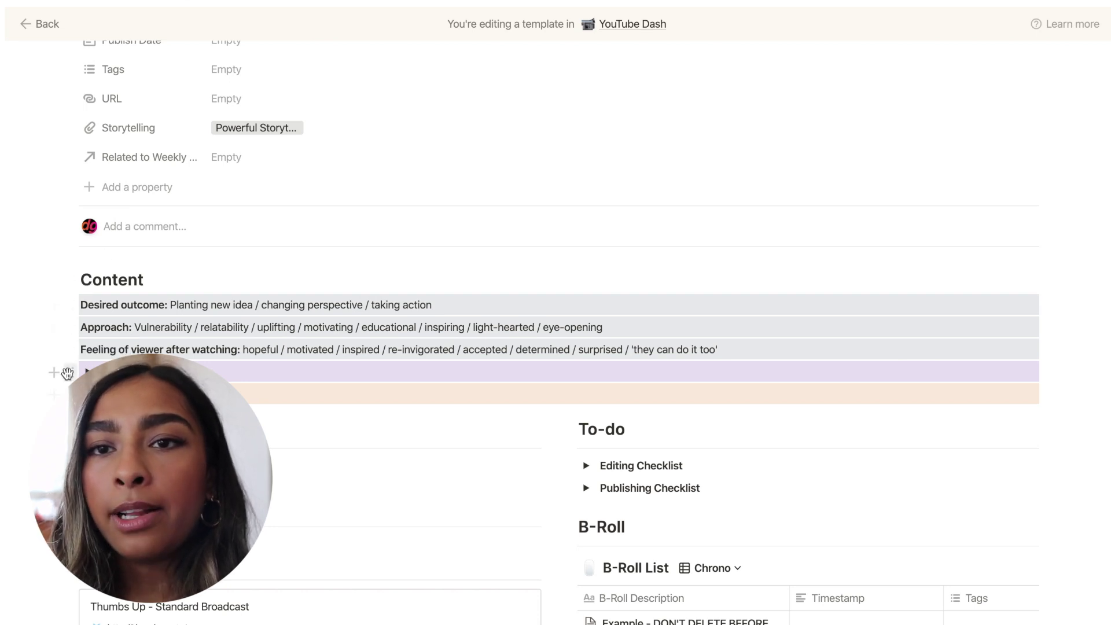
Step: Expand and collapse the template's Research and Notes and Script sections, then close the template
{"action": "left_click", "coordinate": [87, 371]}
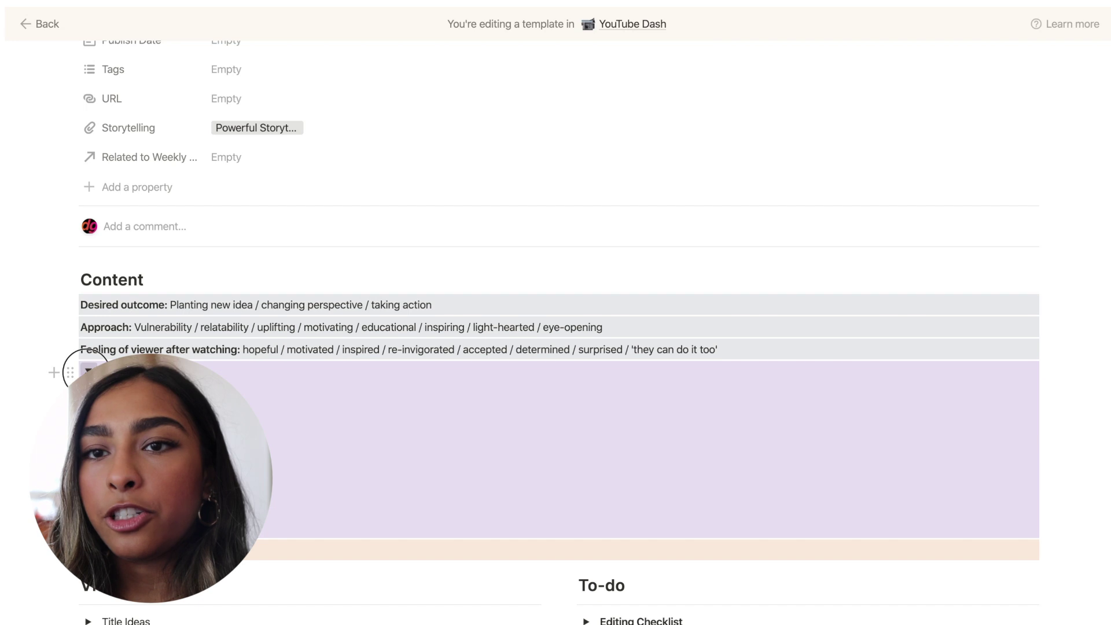
{"action": "left_click", "coordinate": [87, 371]}
{"action": "left_click", "coordinate": [88, 394]}
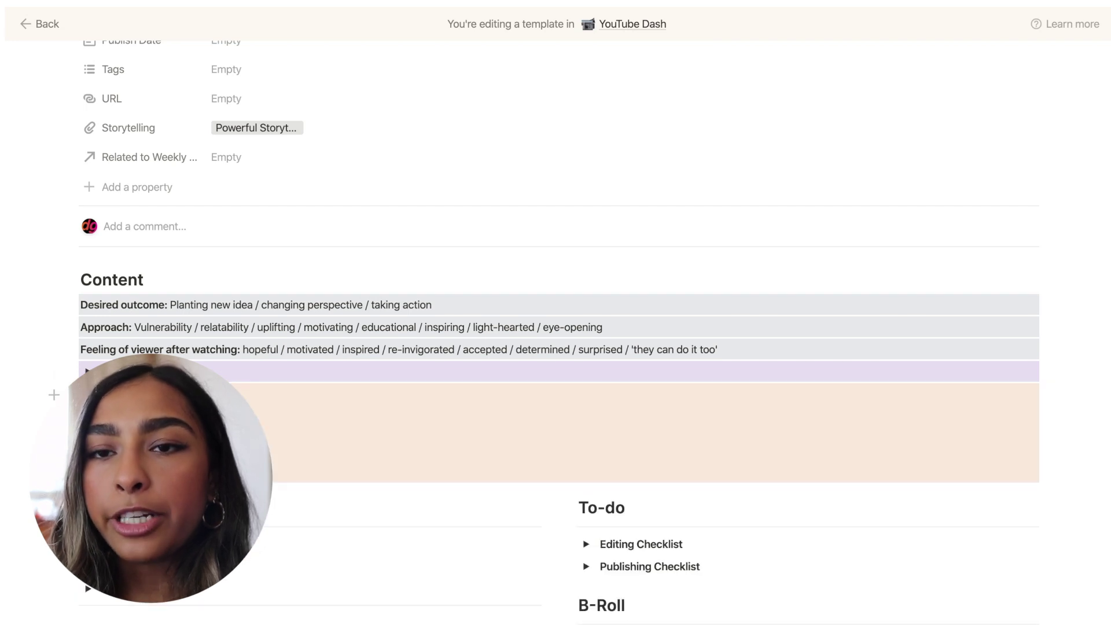
{"action": "left_click", "coordinate": [88, 393]}
{"action": "scroll", "coordinate": [87, 394], "scroll_direction": "up", "scroll_amount": 1}
{"action": "scroll", "coordinate": [87, 393], "scroll_direction": "down", "scroll_amount": 1}
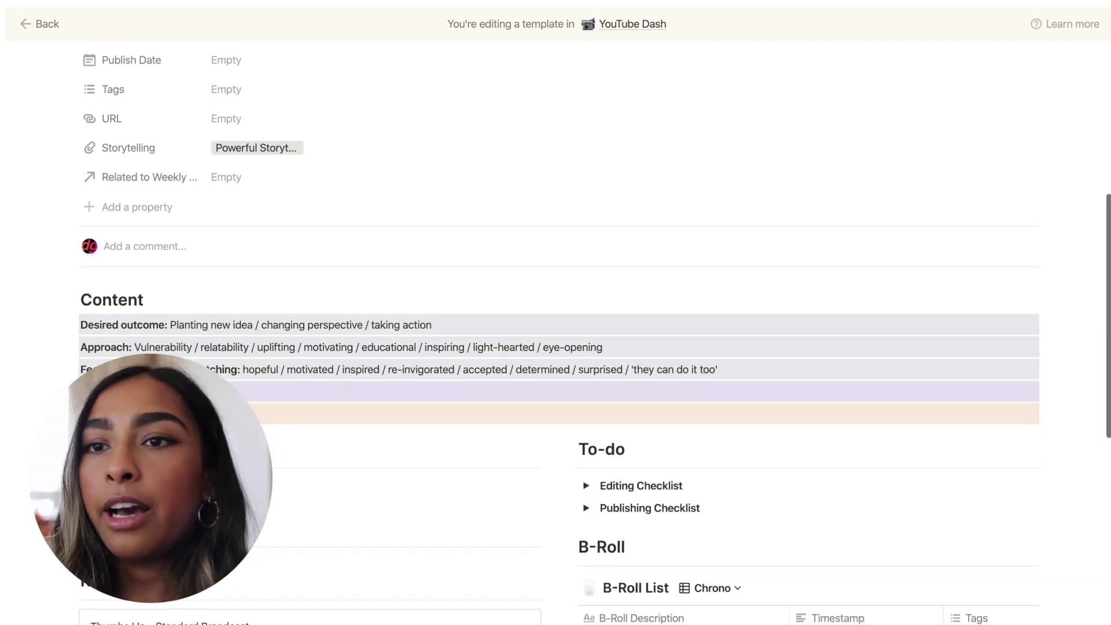
{"action": "scroll", "coordinate": [88, 393], "scroll_direction": "down", "scroll_amount": 3}
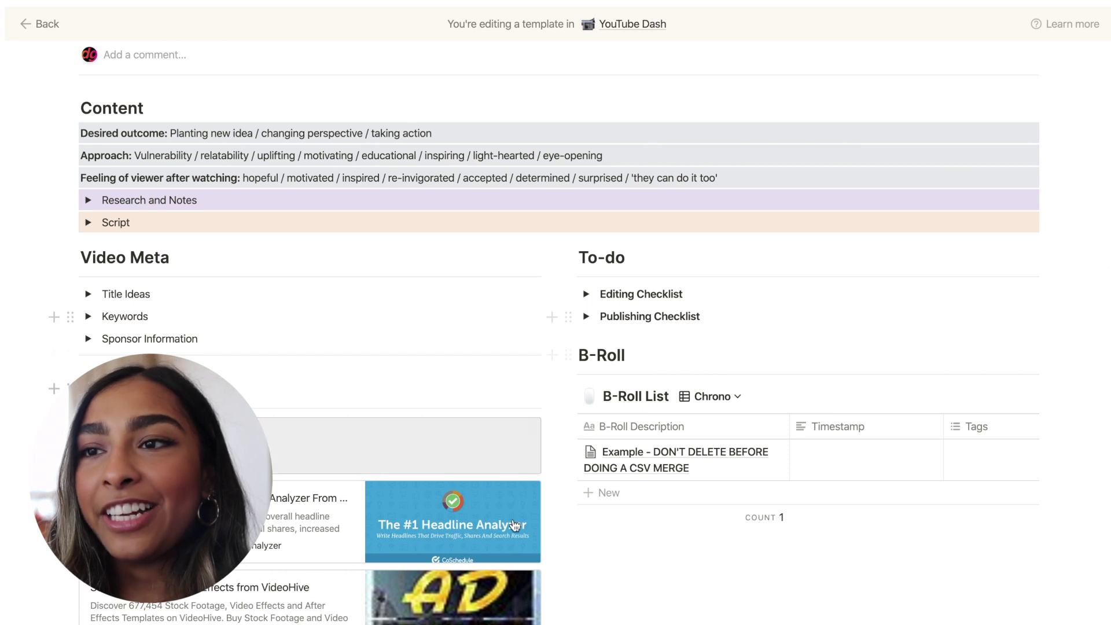
{"action": "scroll", "coordinate": [514, 525], "scroll_direction": "up", "scroll_amount": 6}
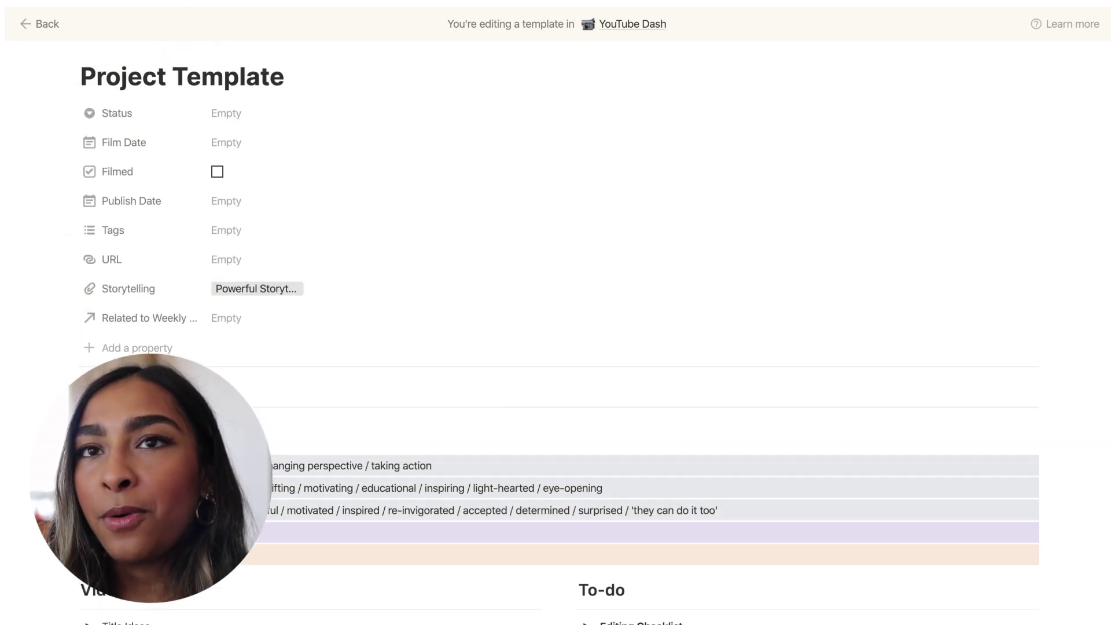
{"action": "left_click", "coordinate": [40, 25]}
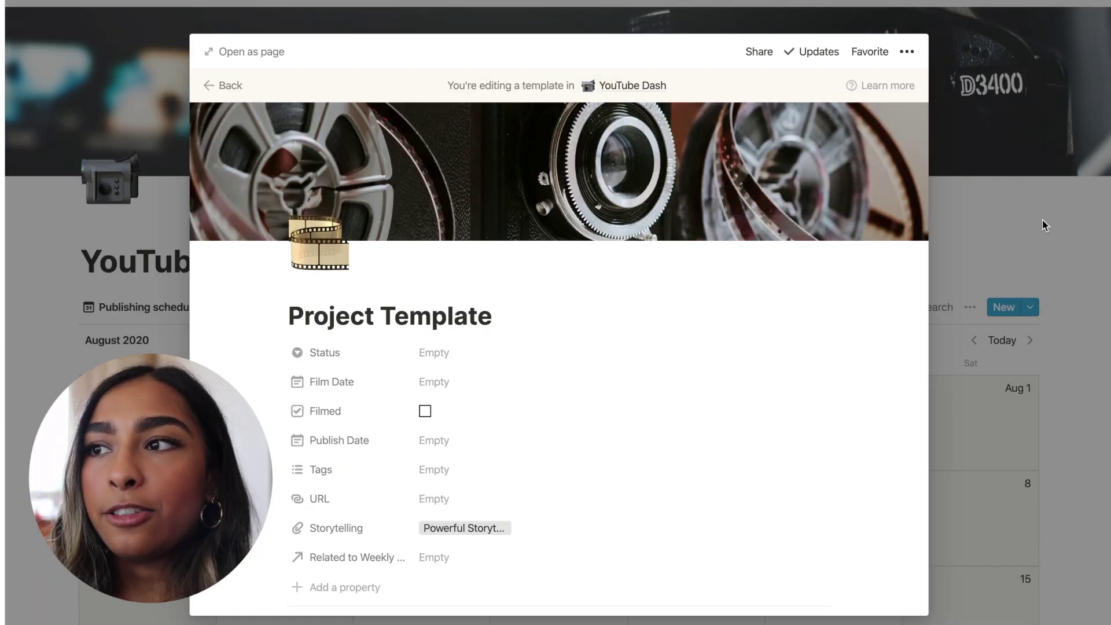
{"action": "left_click", "coordinate": [1042, 220]}
Step: Switch the YouTube Dash database to the Filming schedule calendar, then to the Videos table
{"action": "left_click", "coordinate": [180, 309]}
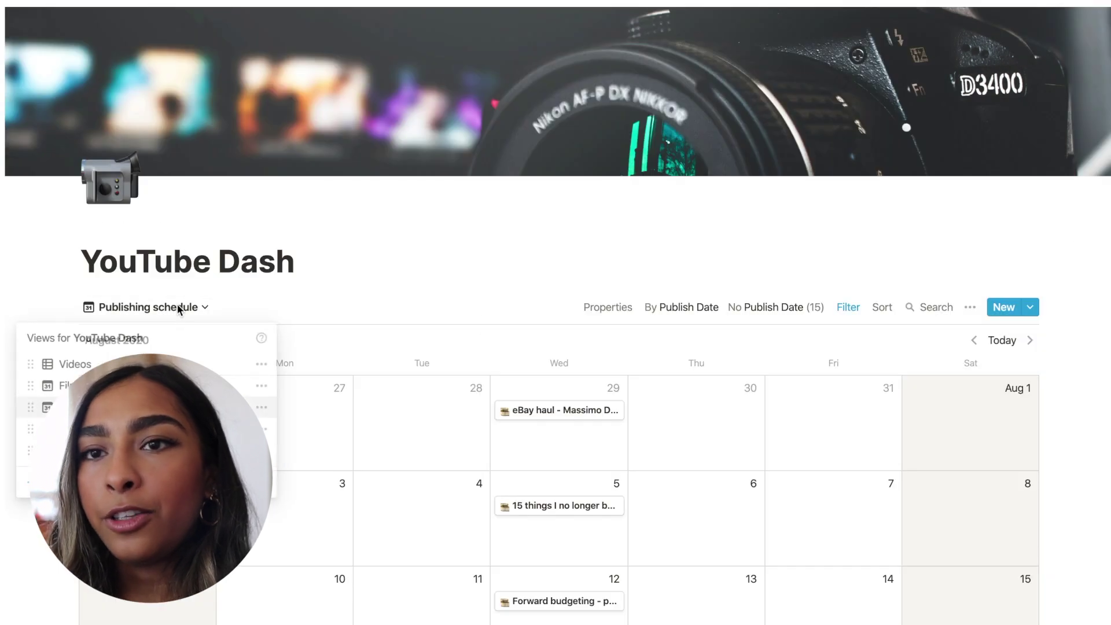
{"action": "left_click", "coordinate": [75, 385]}
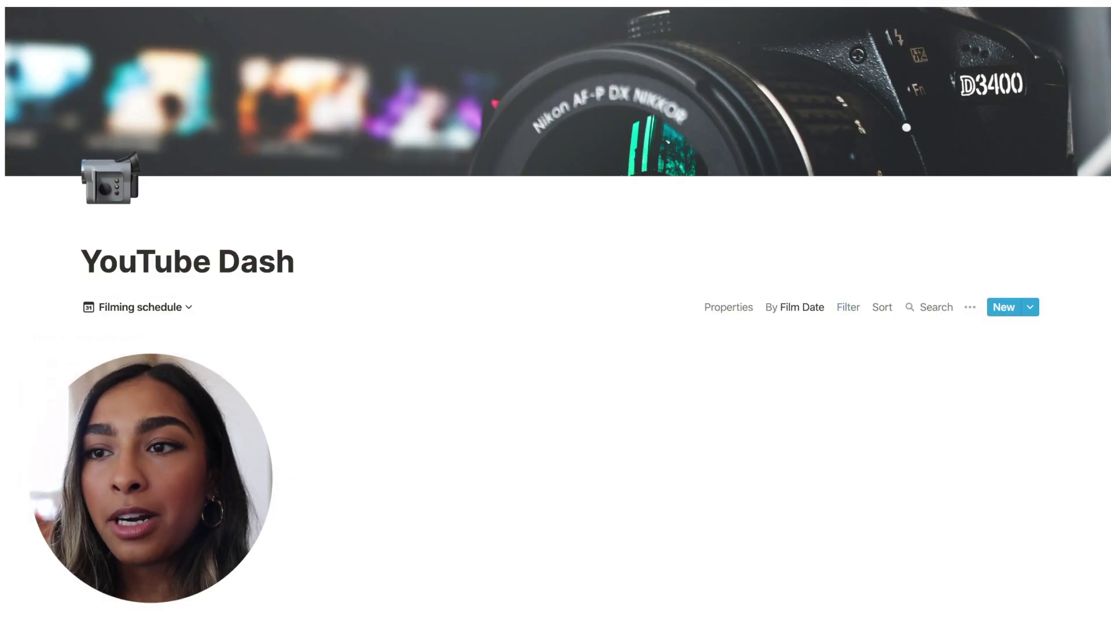
{"action": "scroll", "coordinate": [376, 388], "scroll_direction": "down", "scroll_amount": 6}
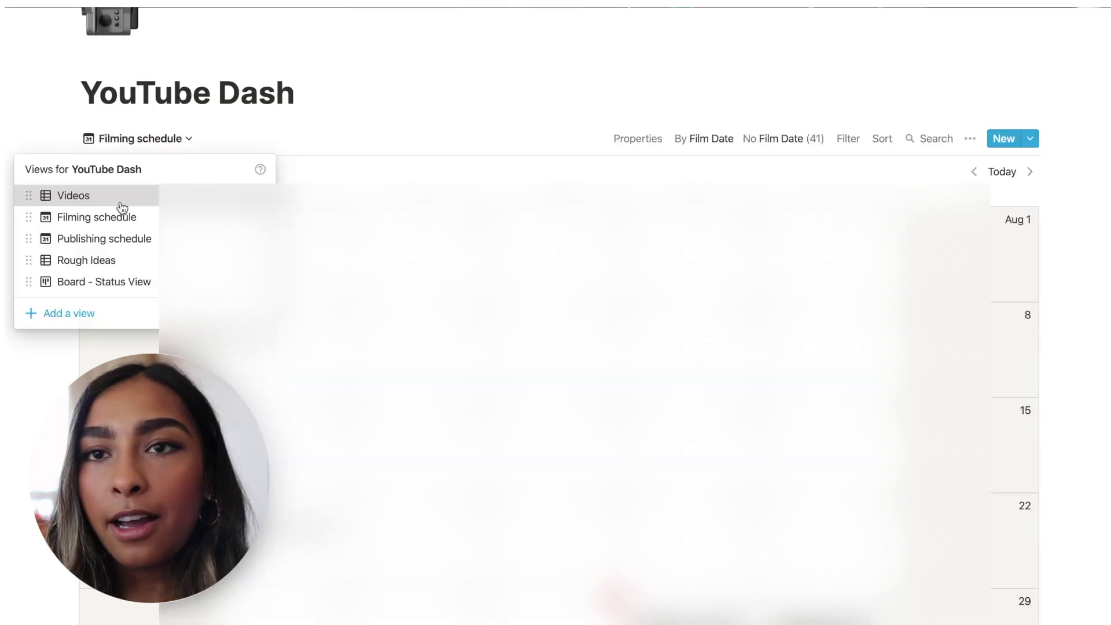
{"action": "left_click", "coordinate": [119, 197]}
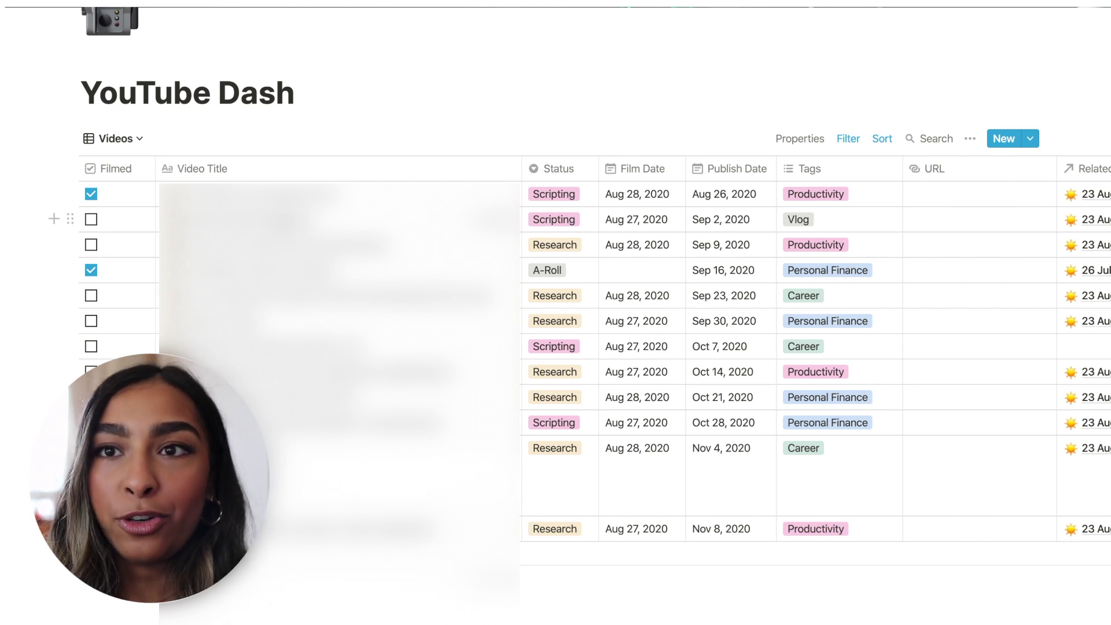
{"action": "scroll", "coordinate": [280, 199], "scroll_direction": "up", "scroll_amount": 3}
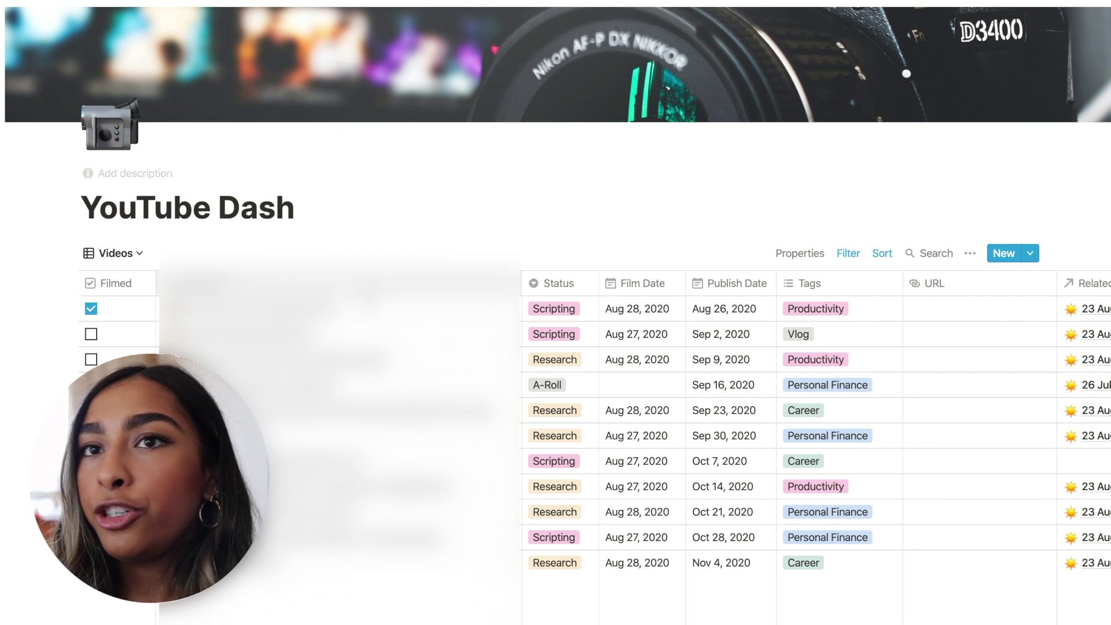
{"action": "scroll", "coordinate": [173, 87], "scroll_direction": "up", "scroll_amount": 2}
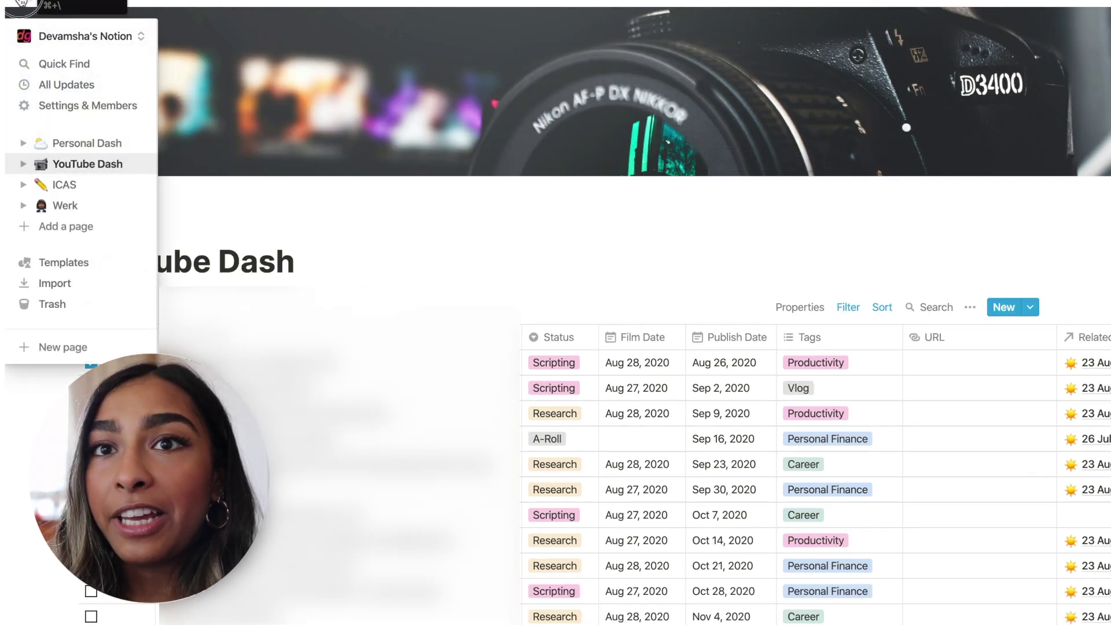
Step: Dock the sidebar open and go to the ICAS page
{"action": "left_click", "coordinate": [29, 1]}
{"action": "left_click", "coordinate": [65, 139]}
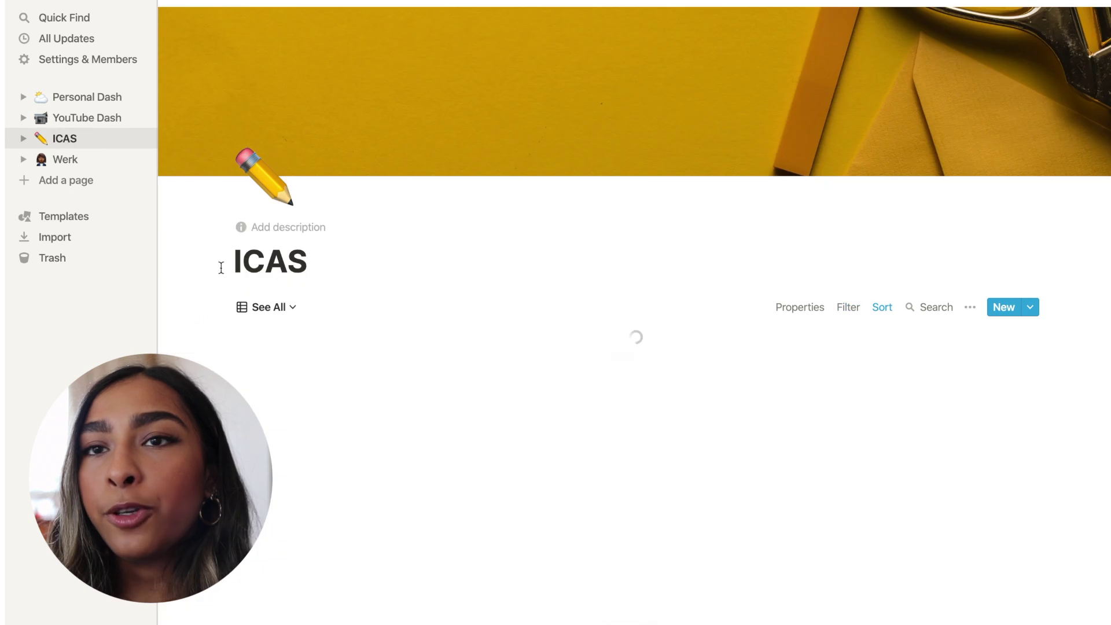
{"action": "scroll", "coordinate": [637, 347], "scroll_direction": "down", "scroll_amount": 3}
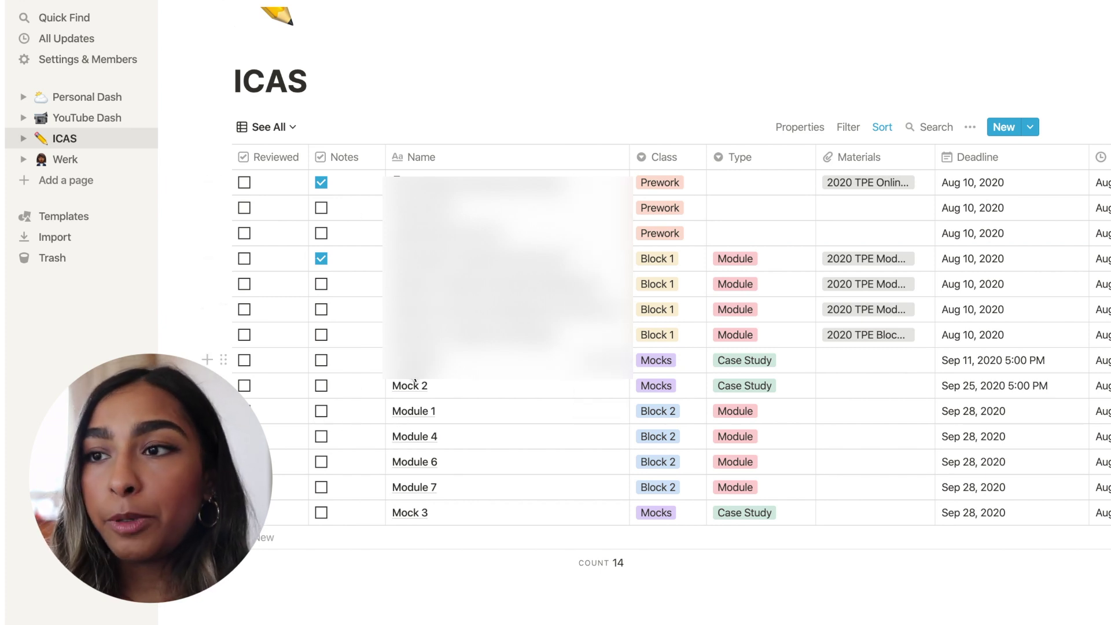
Step: Switch the ICAS study database to the Deadlines calendar view for August 2020
{"action": "left_click", "coordinate": [284, 133]}
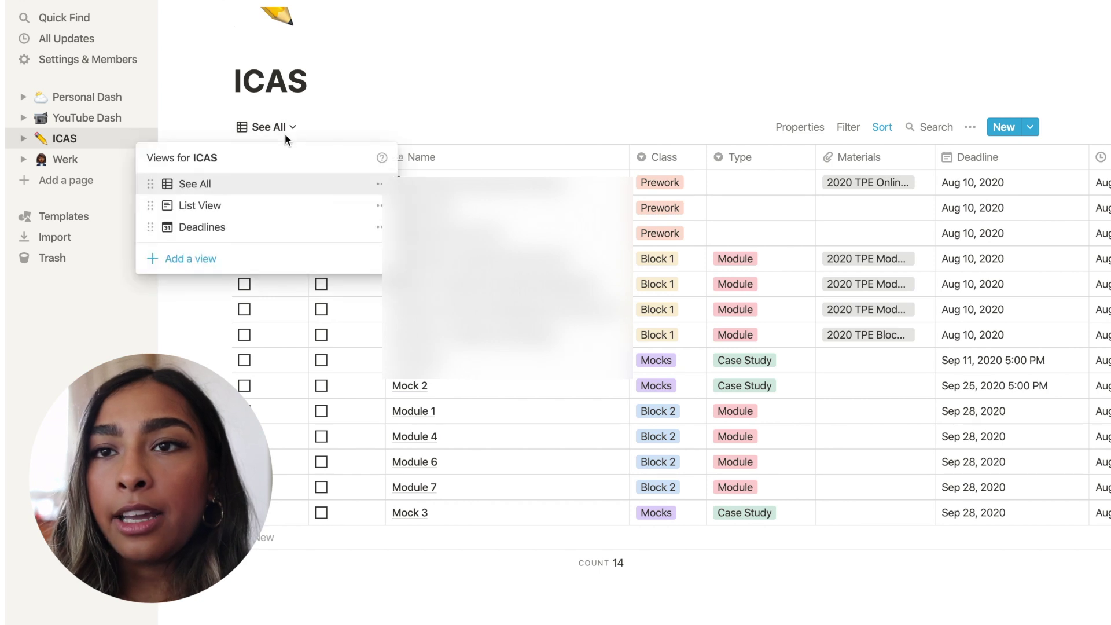
{"action": "left_click", "coordinate": [263, 227]}
{"action": "scroll", "coordinate": [479, 302], "scroll_direction": "down", "scroll_amount": 3}
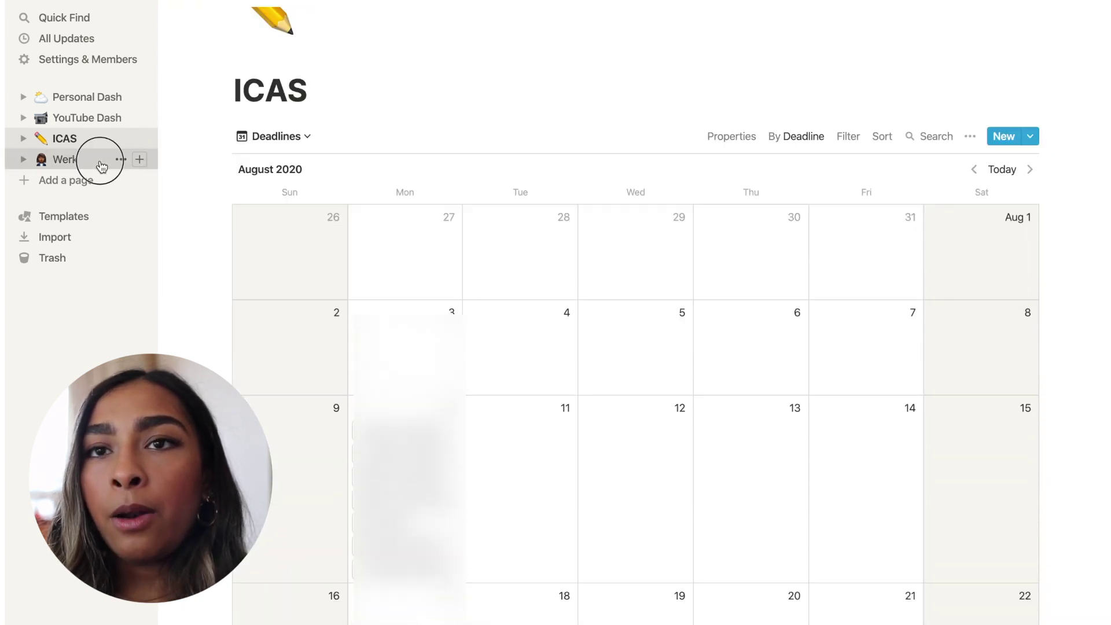
Step: Go to the Werk page and browse its four work sub-page links, including Work - General
{"action": "left_click", "coordinate": [102, 167]}
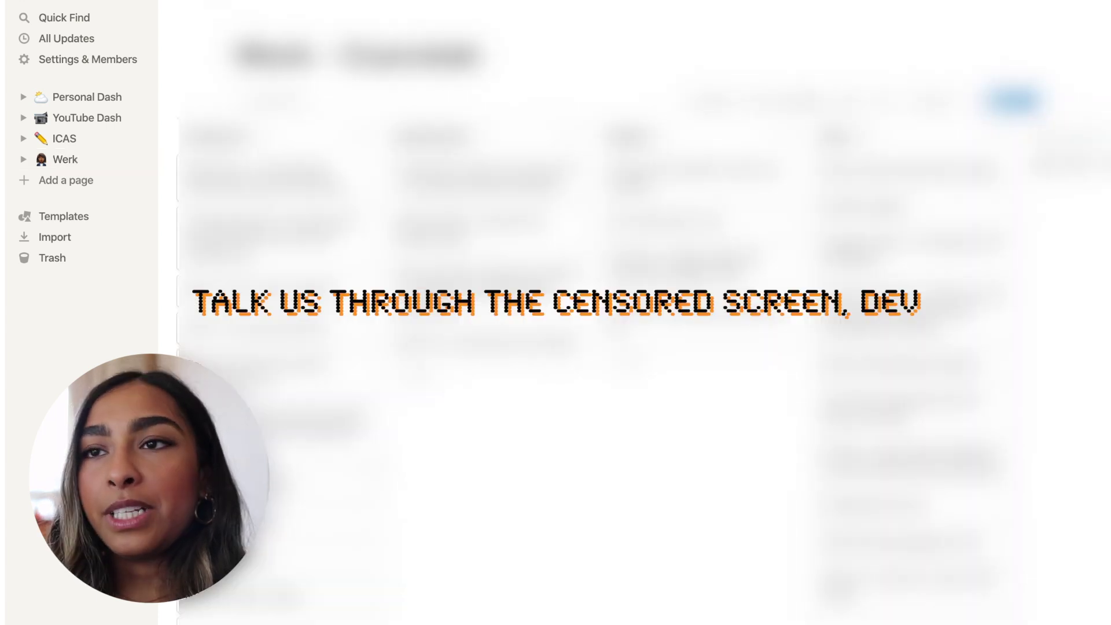
{"action": "scroll", "coordinate": [636, 313], "scroll_direction": "down", "scroll_amount": 5}
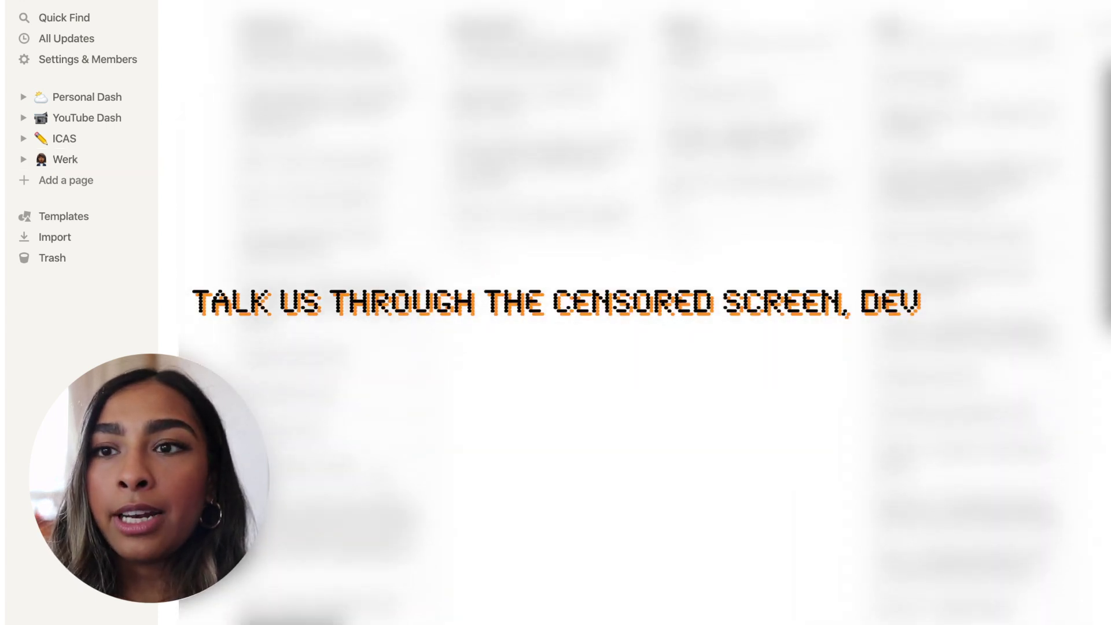
{"action": "scroll", "coordinate": [637, 312], "scroll_direction": "up", "scroll_amount": 5}
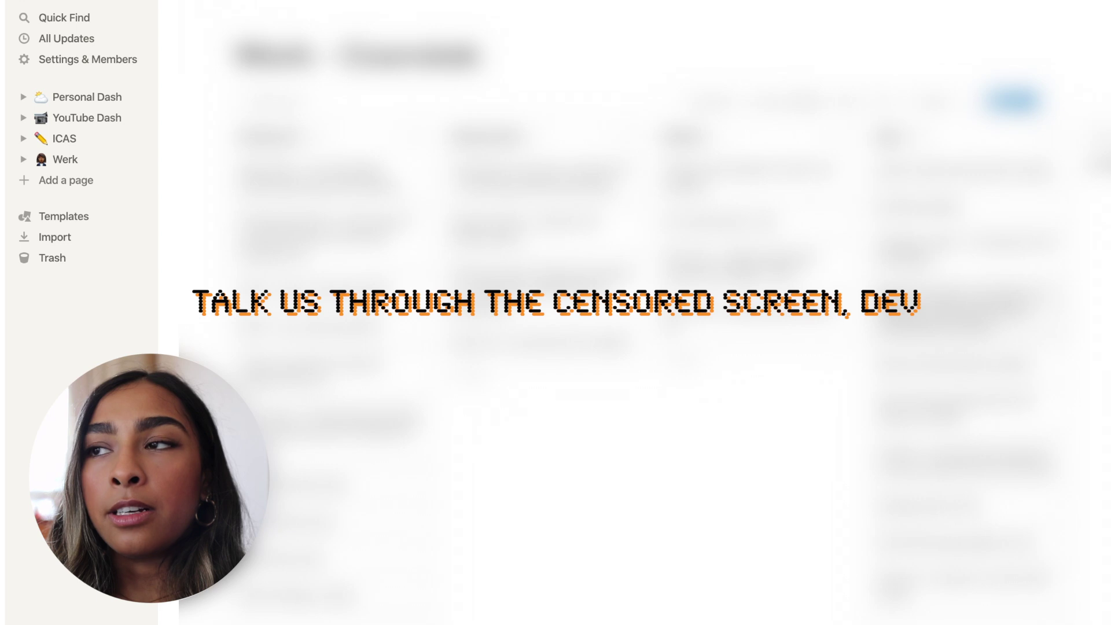
{"action": "left_click", "coordinate": [241, 5]}
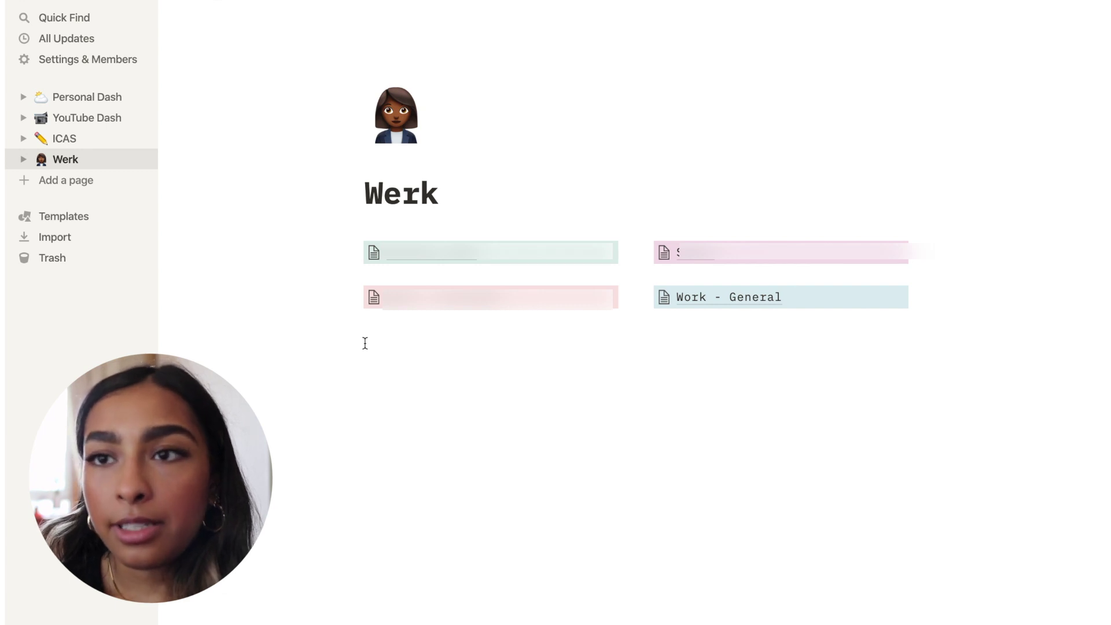
Step: Open Personal Dash and hide the sidebar with Ctrl+\ for a full-width view
{"action": "left_click", "coordinate": [74, 97]}
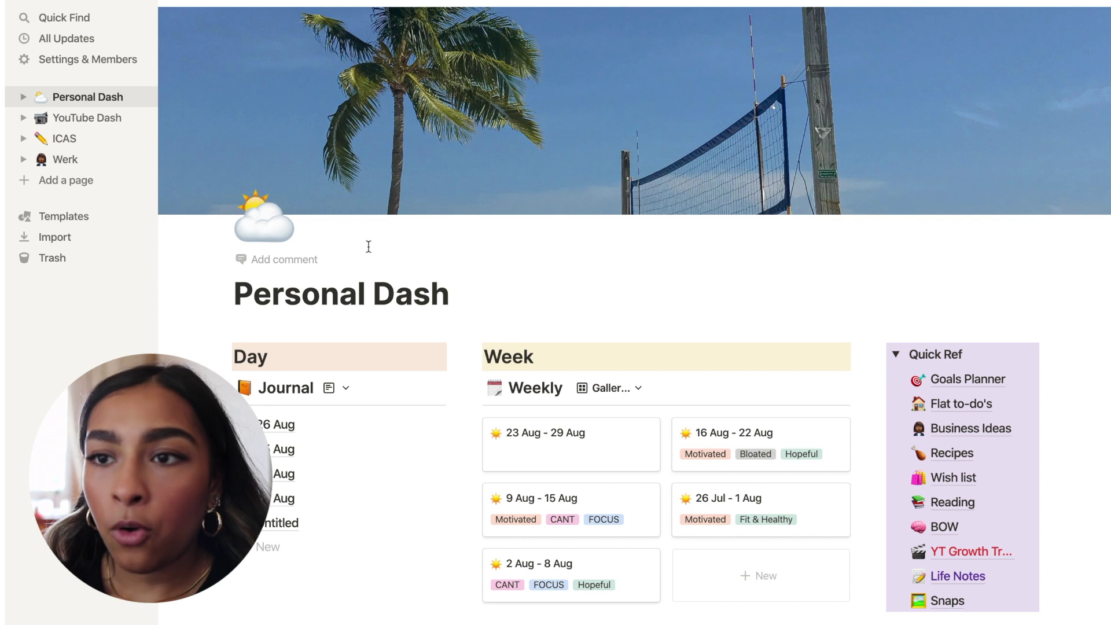
{"action": "key", "text": "ctrl+backslash"}
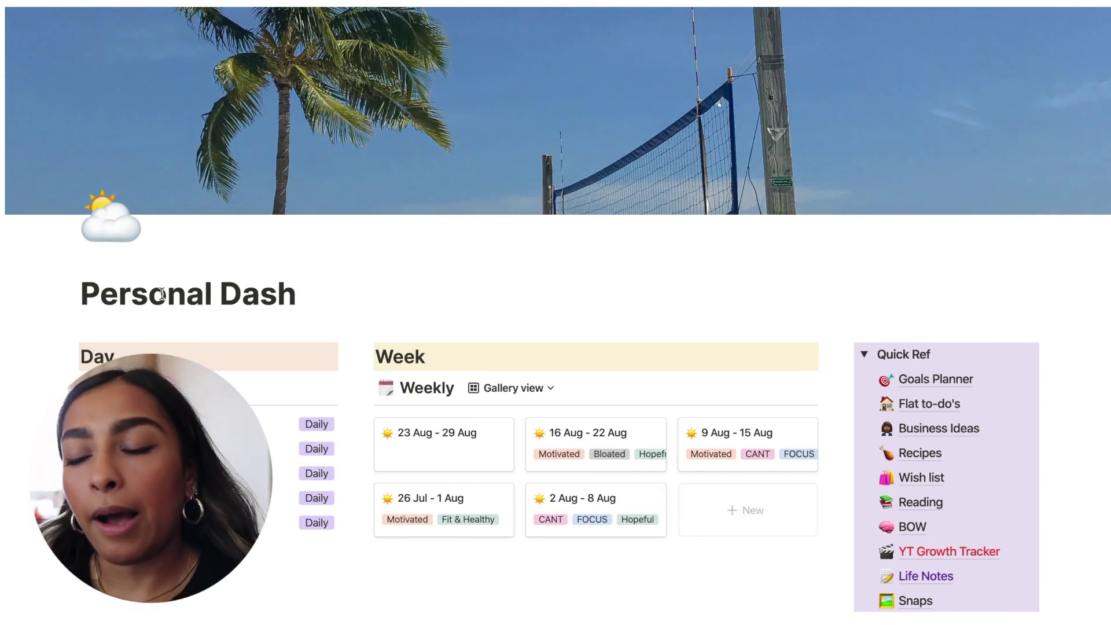
{"action": "scroll", "coordinate": [371, 501], "scroll_direction": "down", "scroll_amount": 3}
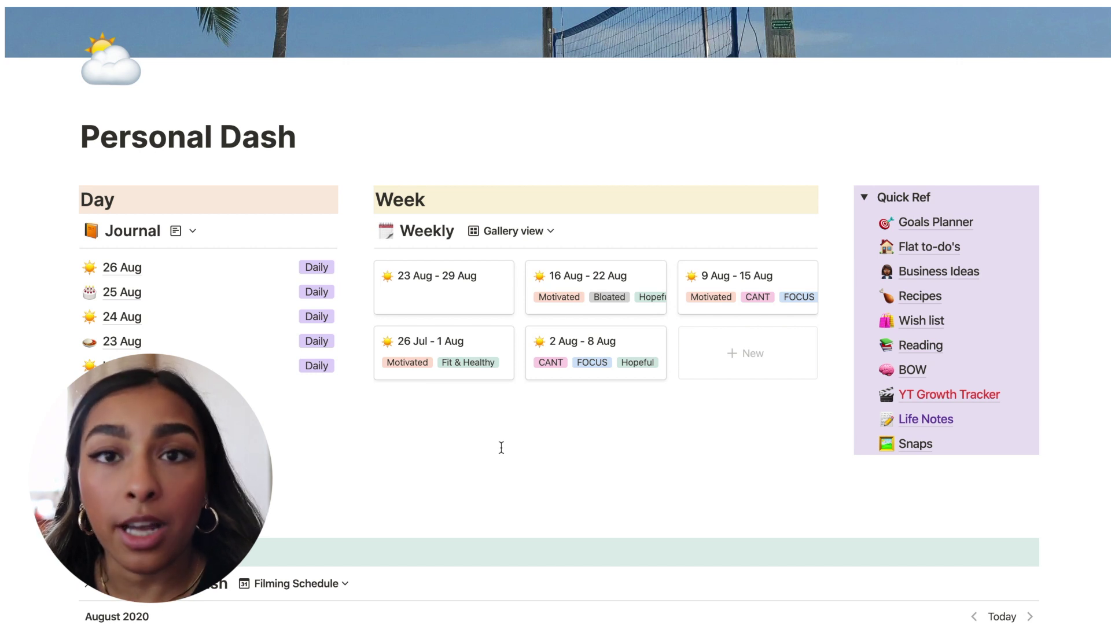
Step: Add a Weekly entry from the Week template and open the Aug 23, 2020 page in full
{"action": "left_click", "coordinate": [808, 231]}
{"action": "left_click", "coordinate": [856, 289]}
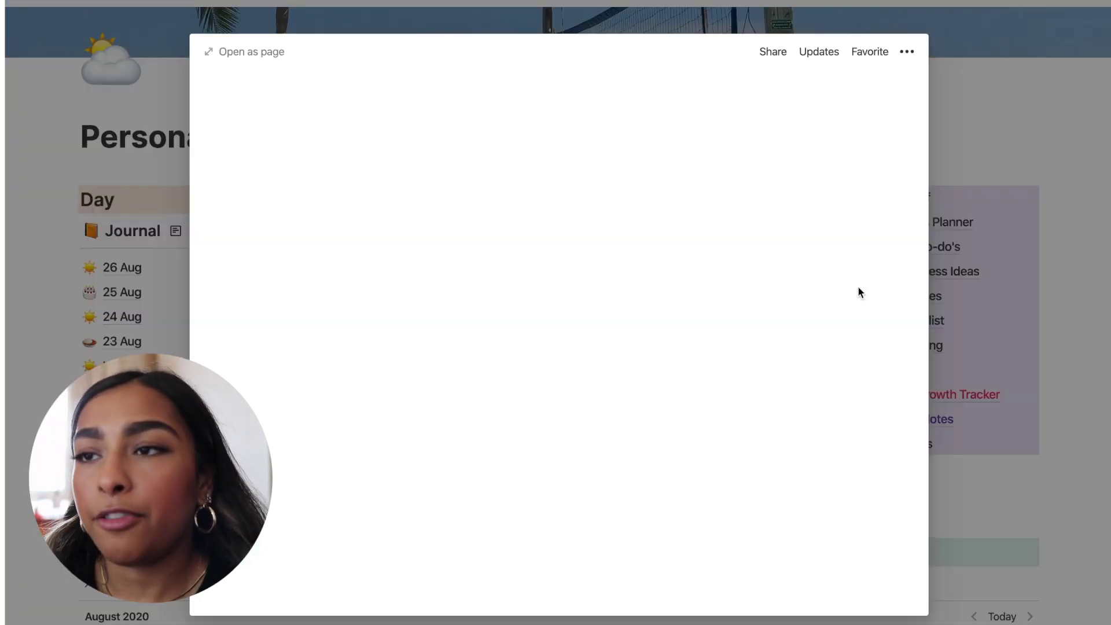
{"action": "left_click", "coordinate": [232, 52]}
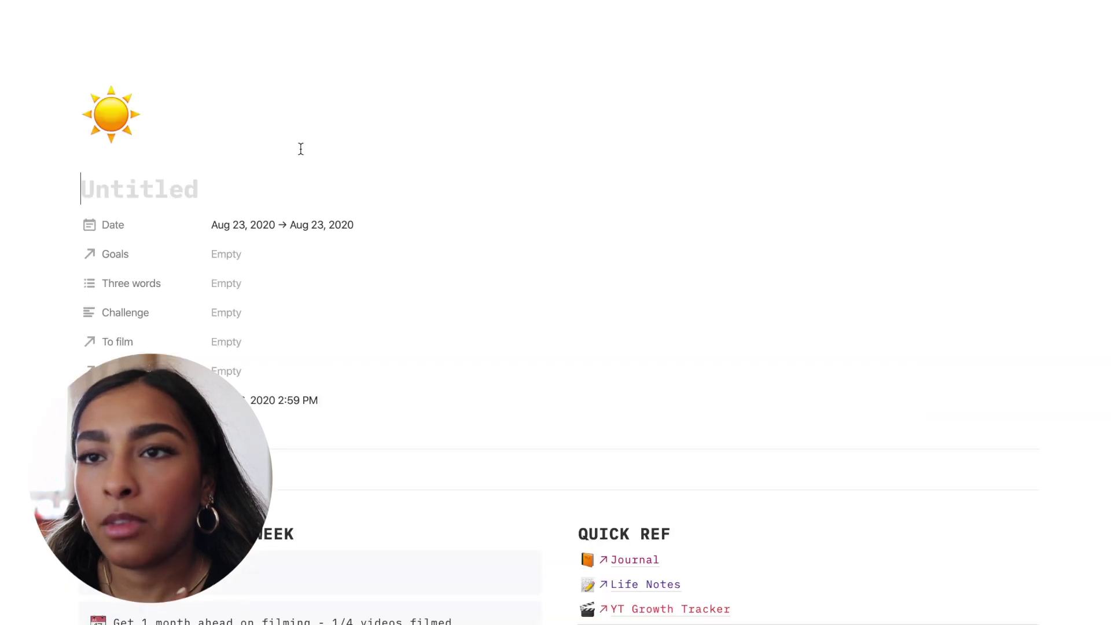
{"action": "scroll", "coordinate": [466, 389], "scroll_direction": "down", "scroll_amount": 7}
{"action": "scroll", "coordinate": [467, 389], "scroll_direction": "down", "scroll_amount": 10}
{"action": "scroll", "coordinate": [467, 389], "scroll_direction": "up", "scroll_amount": 3}
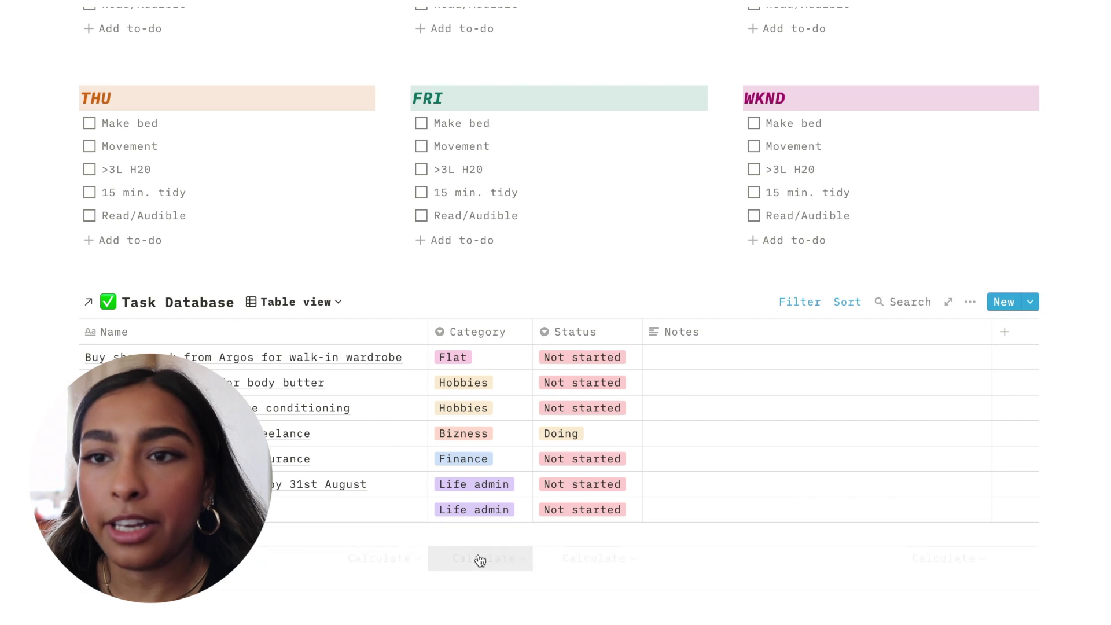
{"action": "scroll", "coordinate": [478, 556], "scroll_direction": "up", "scroll_amount": 3}
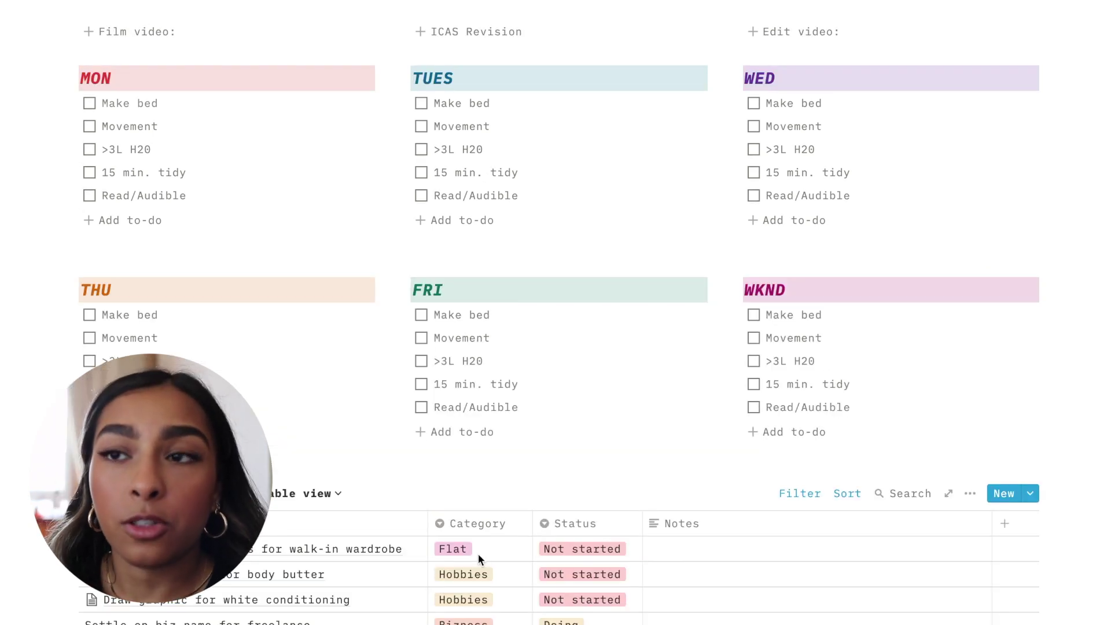